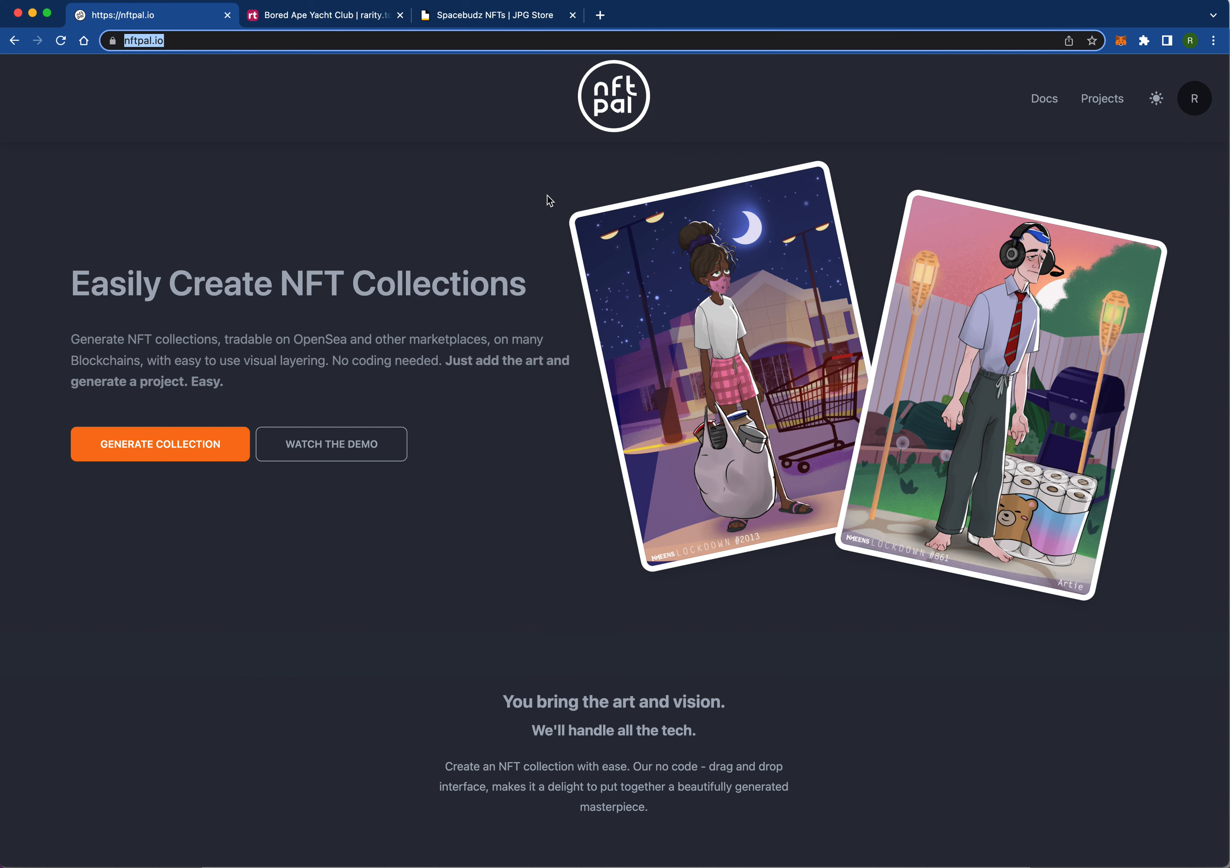
# Step: Open the new project from the projects area and name it The Doggie Project
pyautogui.click(423, 214)
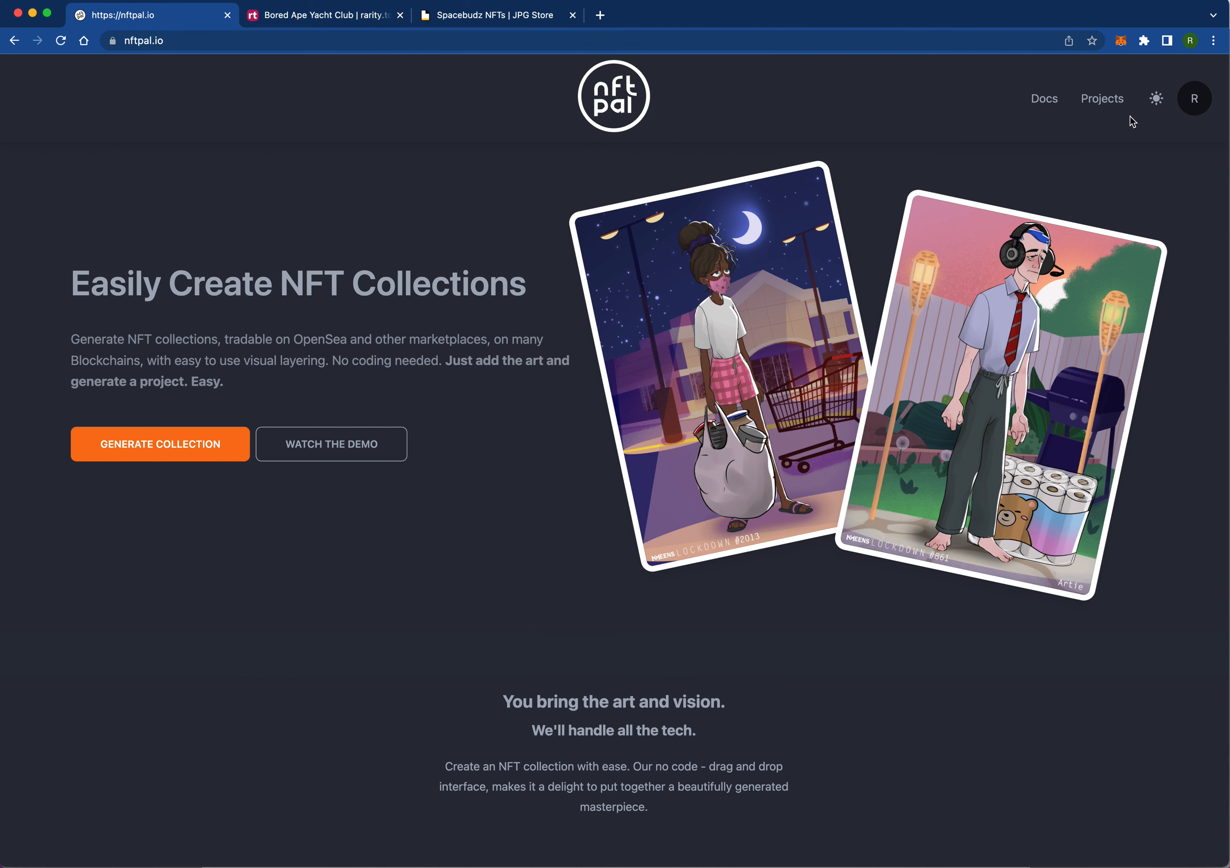
pyautogui.click(1110, 106)
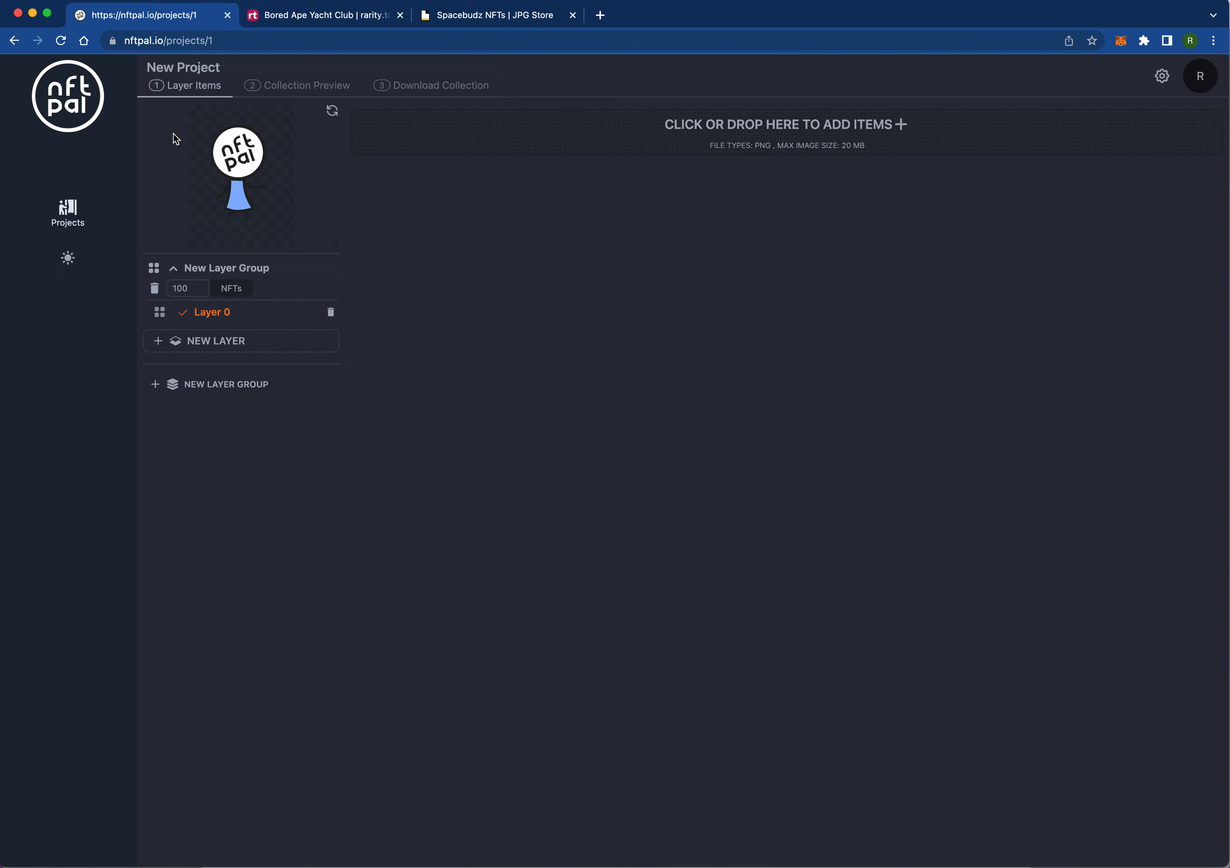
pyautogui.click(238, 68)
pyautogui.press('super+a')
pyautogui.write('The Dog')
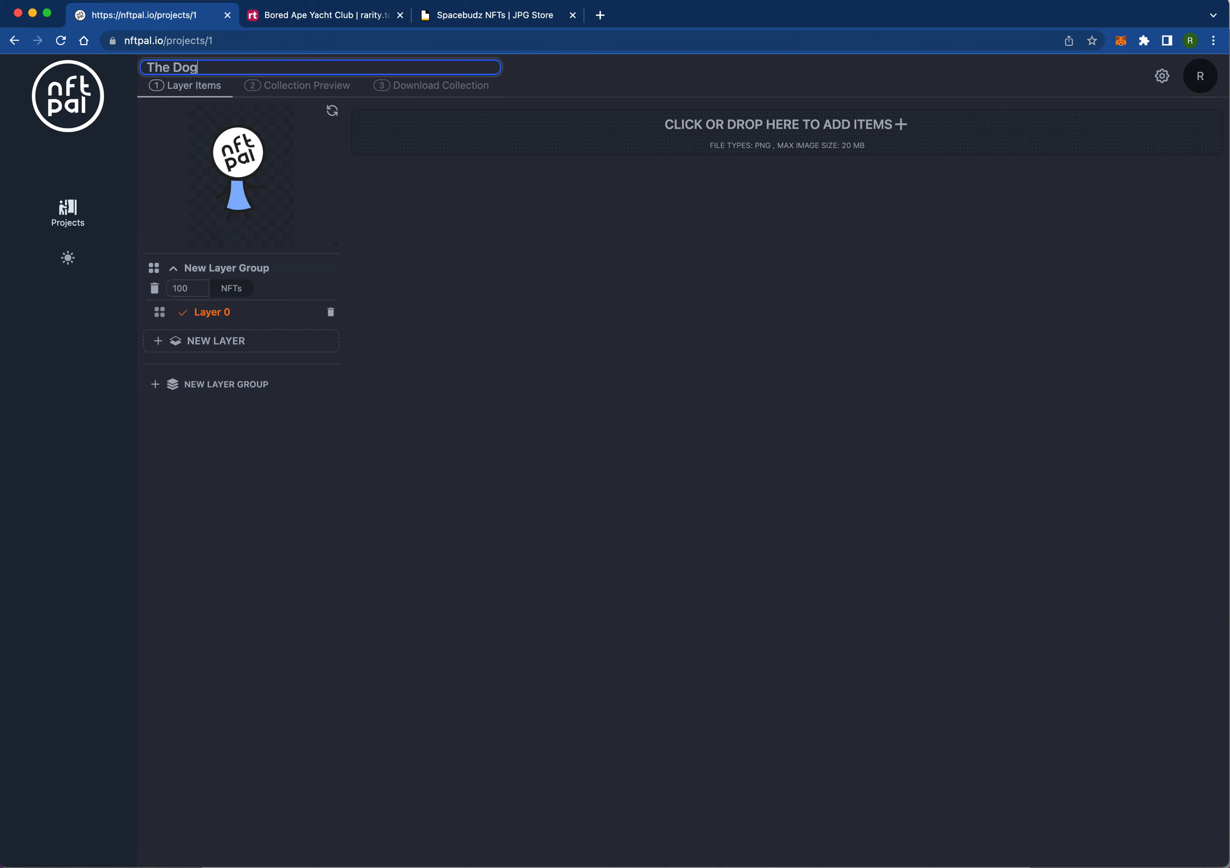
pyautogui.write('gie Project')
pyautogui.press('Return')
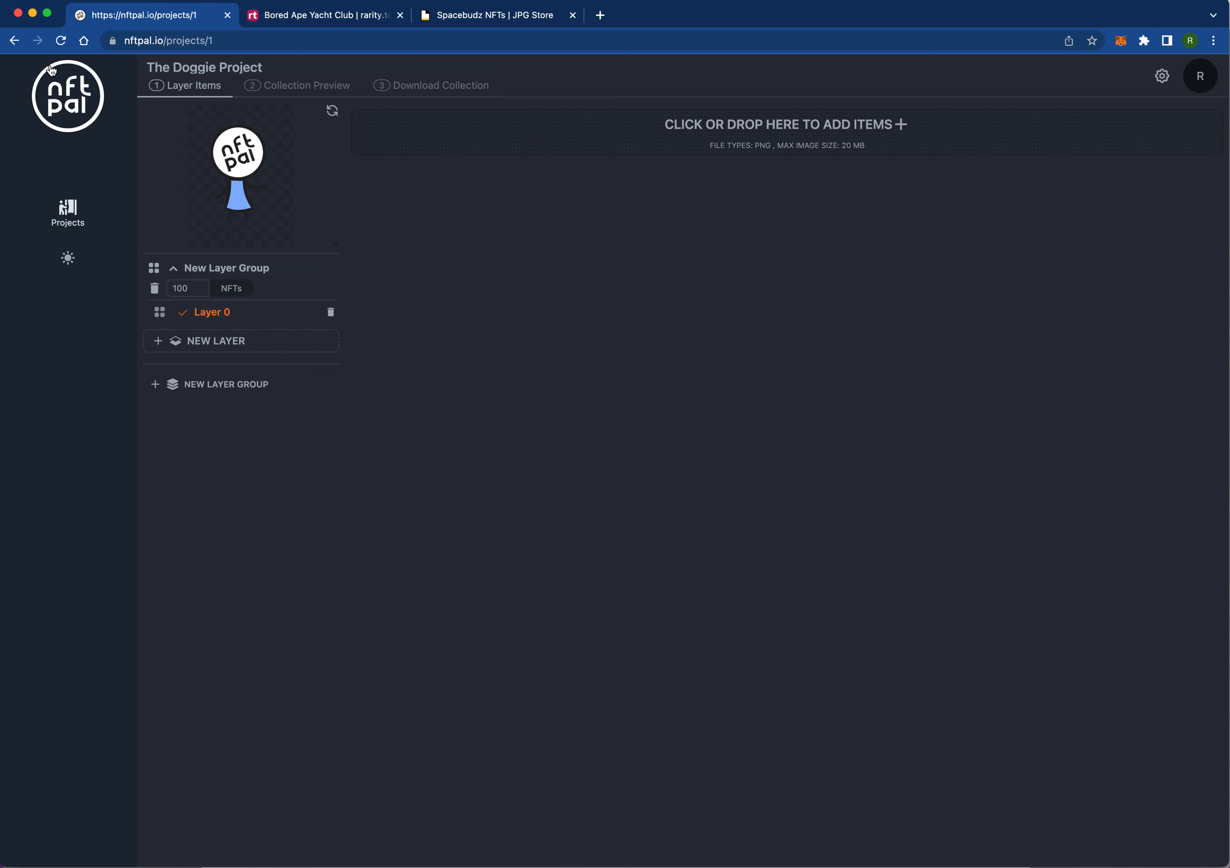
# Step: Rename the first layer in the layer group as Background
pyautogui.doubleClick(215, 313)
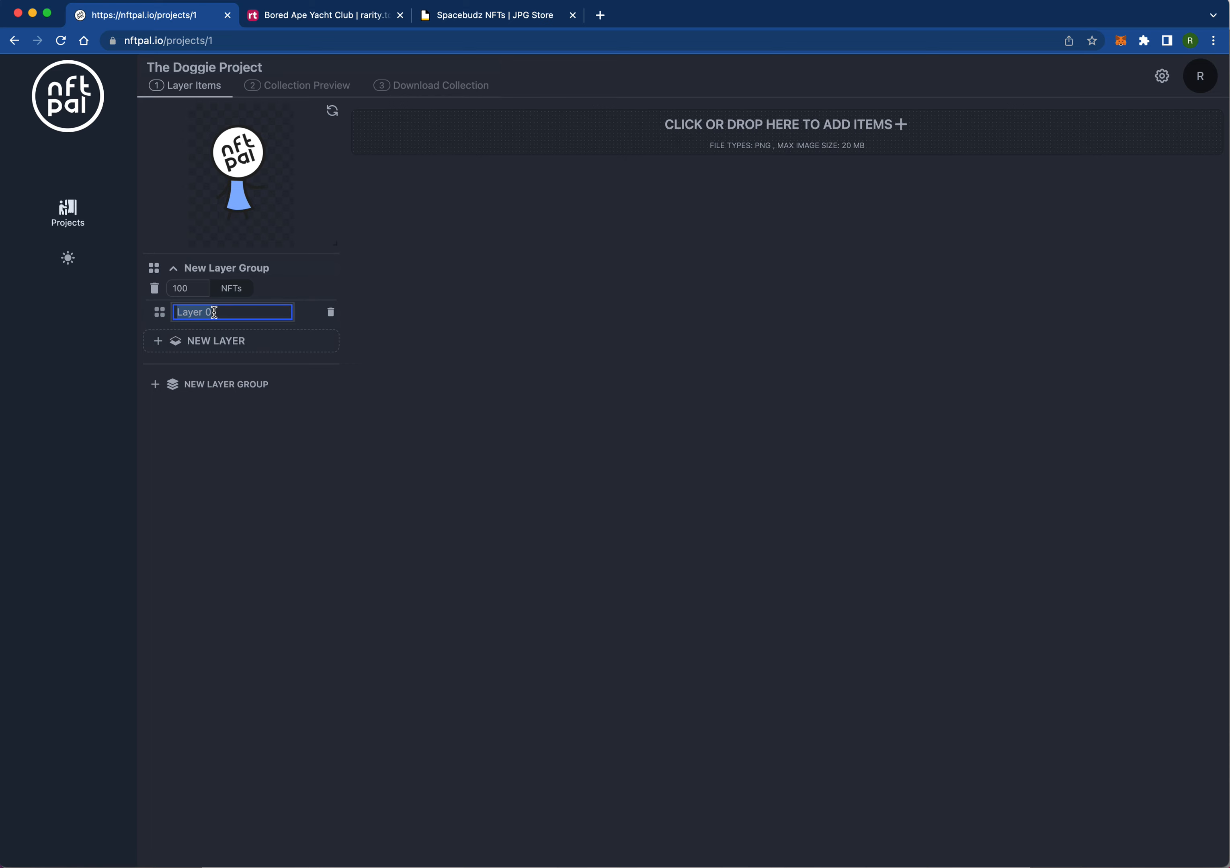
pyautogui.write('Background')
pyautogui.press('Return')
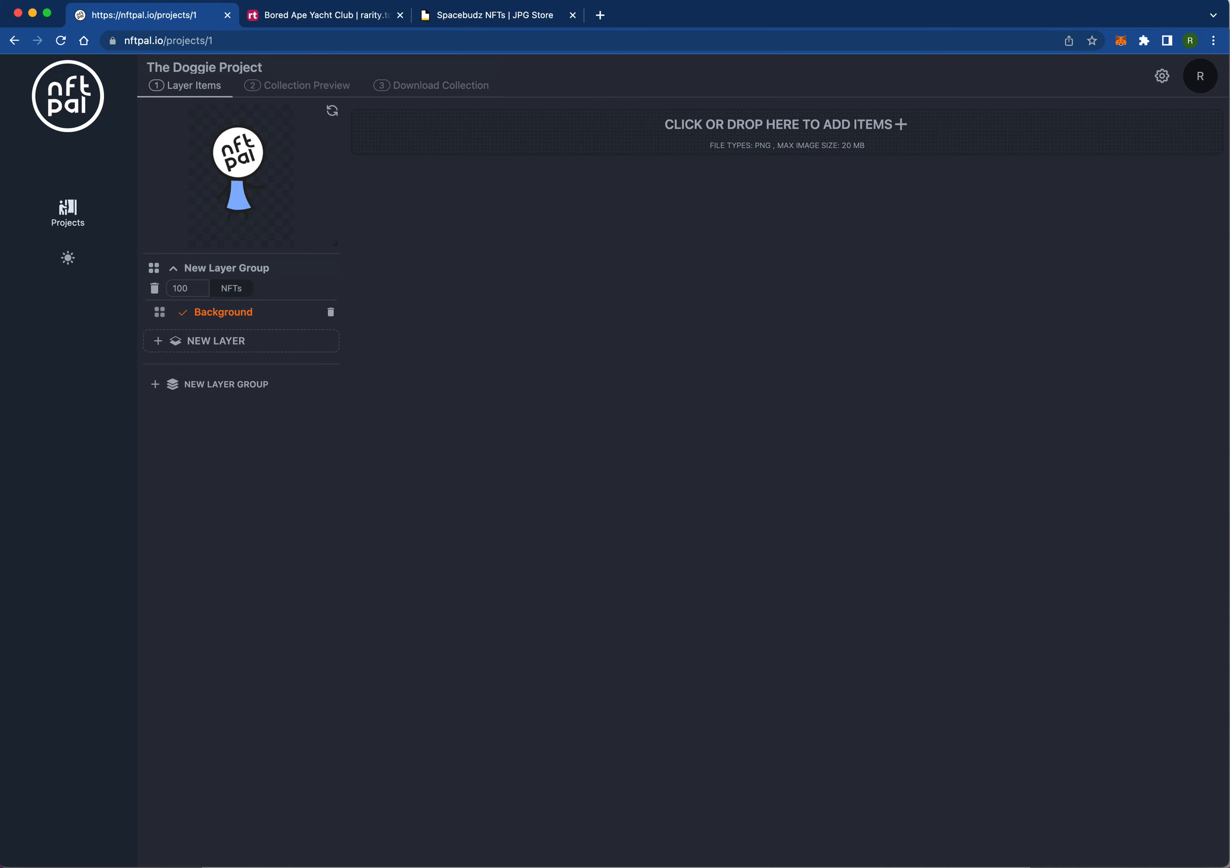
# Step: Add two layers named Body and Eyes below the Background layer
pyautogui.press('super+Tab')
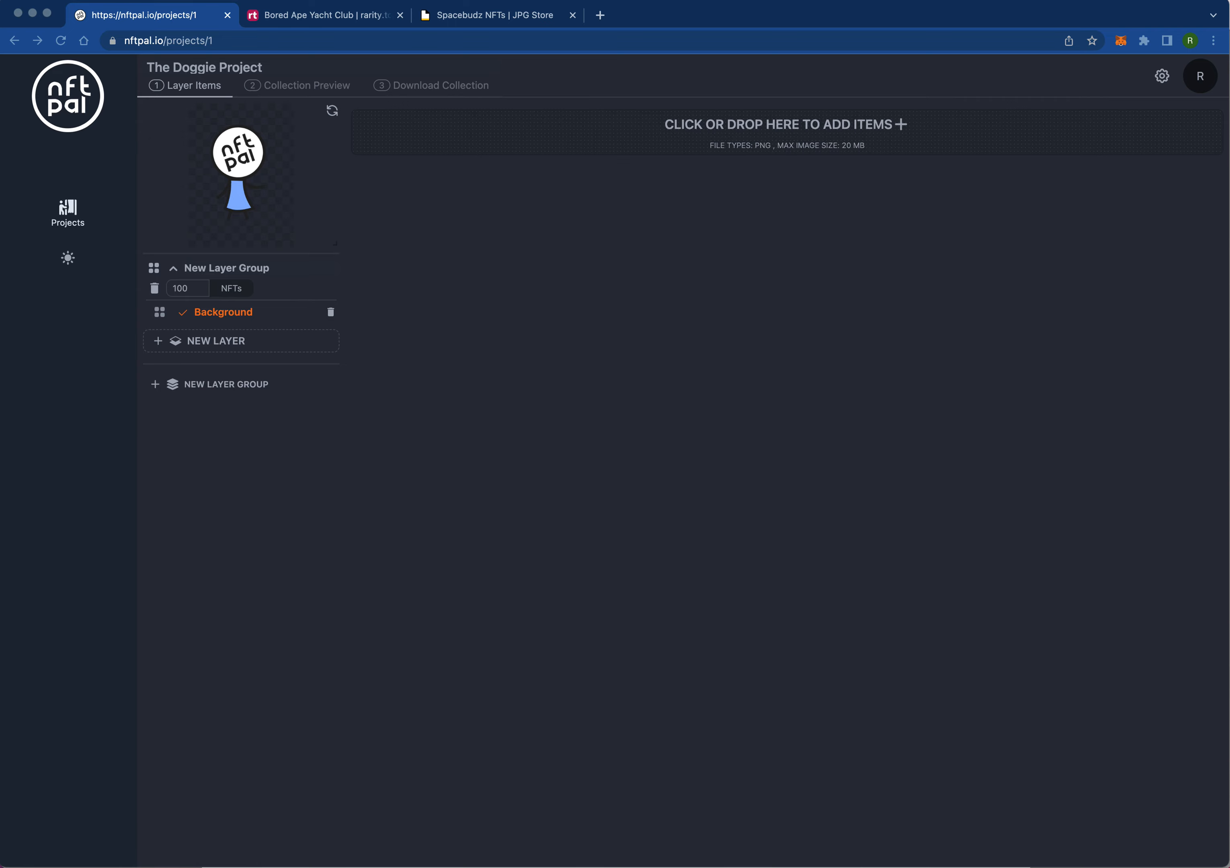
pyautogui.press('super+Tab')
pyautogui.click(214, 342)
pyautogui.write('Bod')
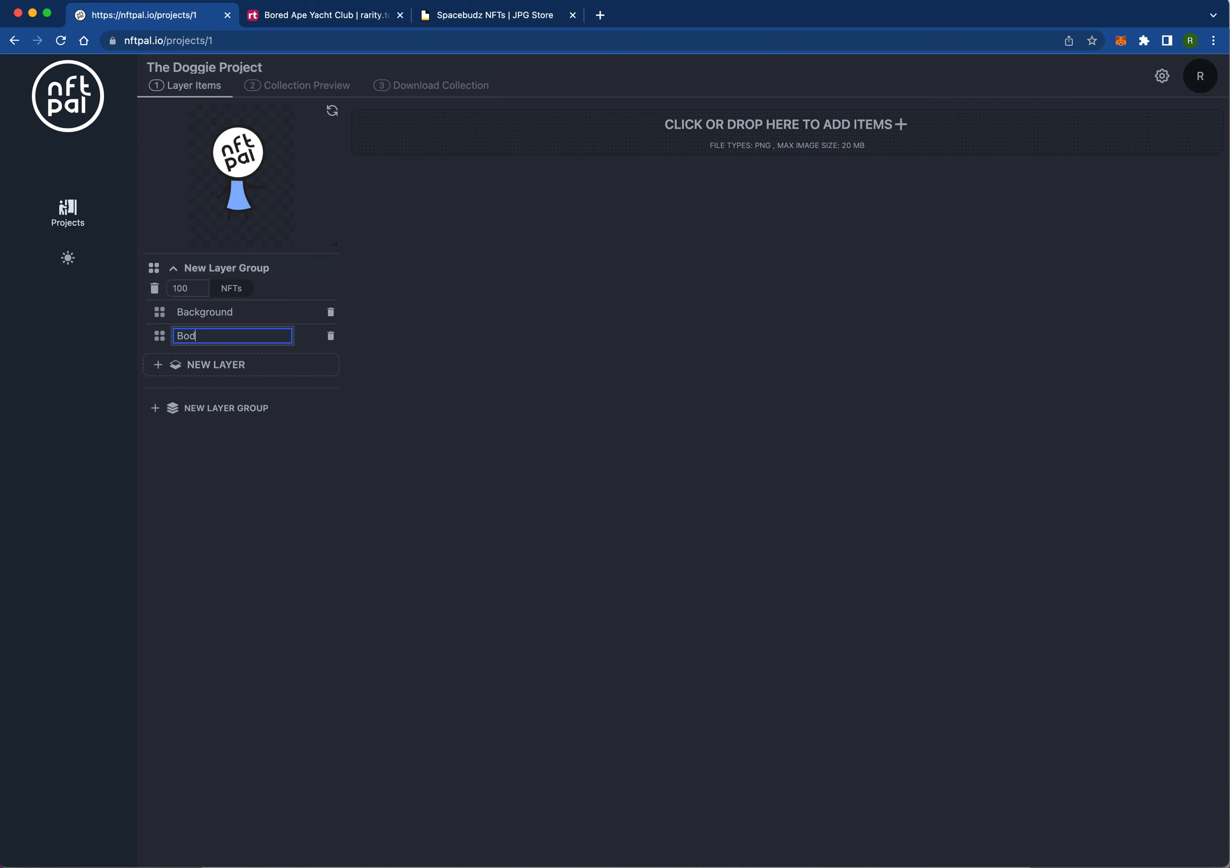
pyautogui.press('Return')
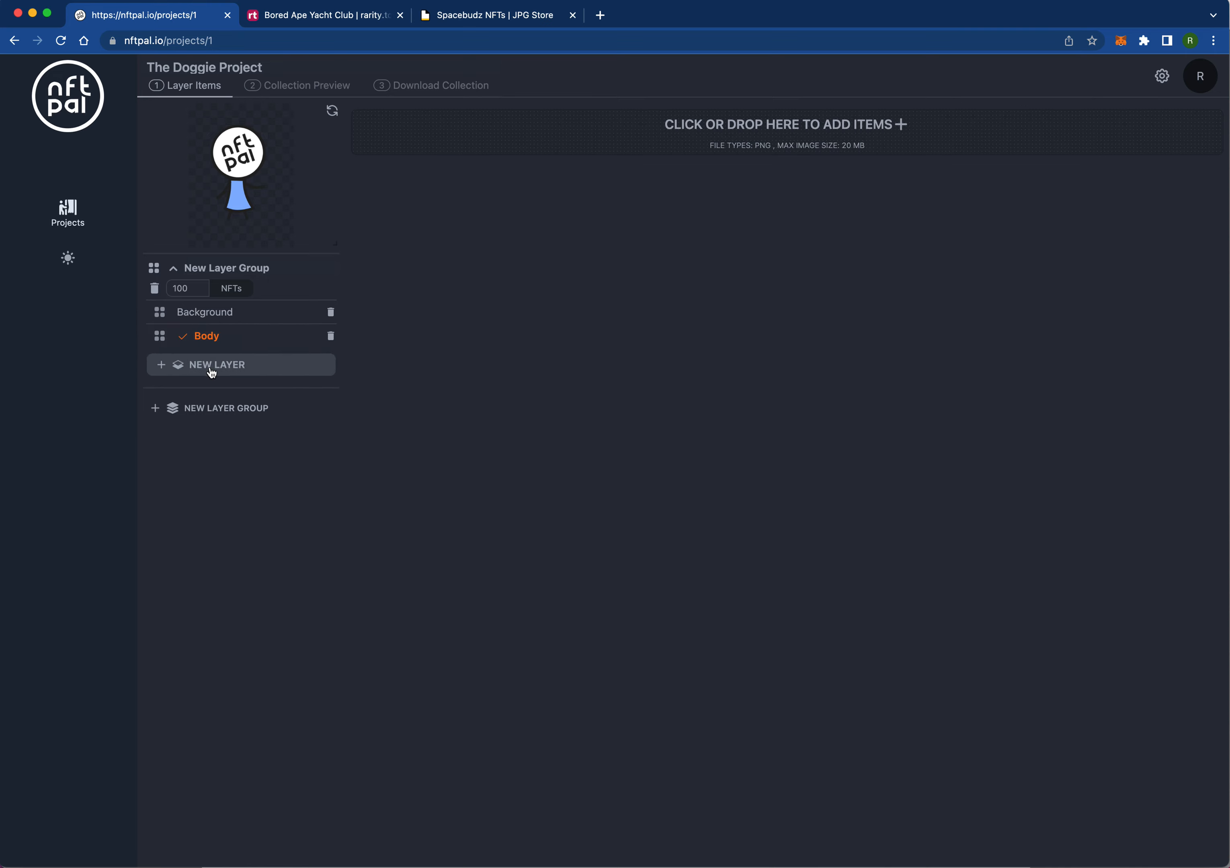
pyautogui.click(211, 370)
pyautogui.write('Eyes')
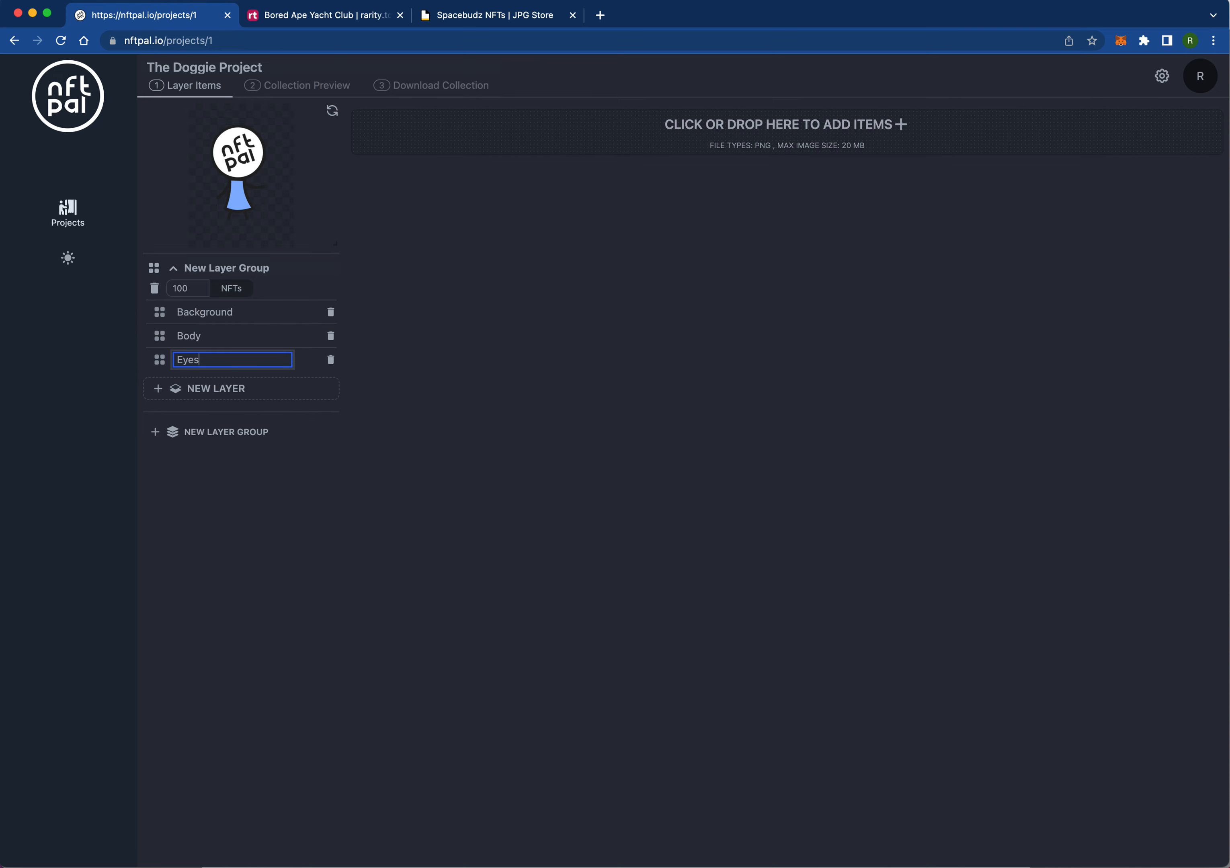
pyautogui.press('Return')
# Step: Add two more layers named Mouth and Outfit below the Eyes layer
pyautogui.click(207, 389)
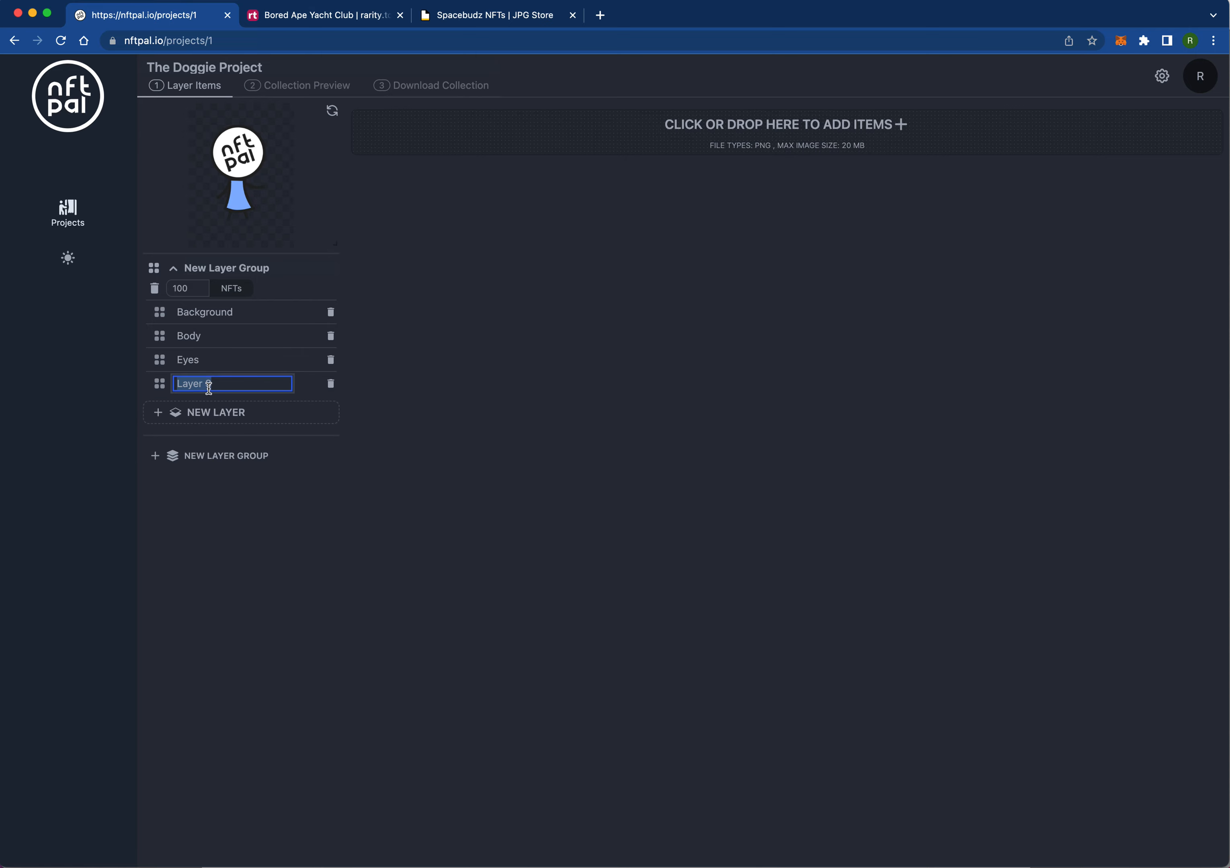
pyautogui.write('Mouth')
pyautogui.press('Return')
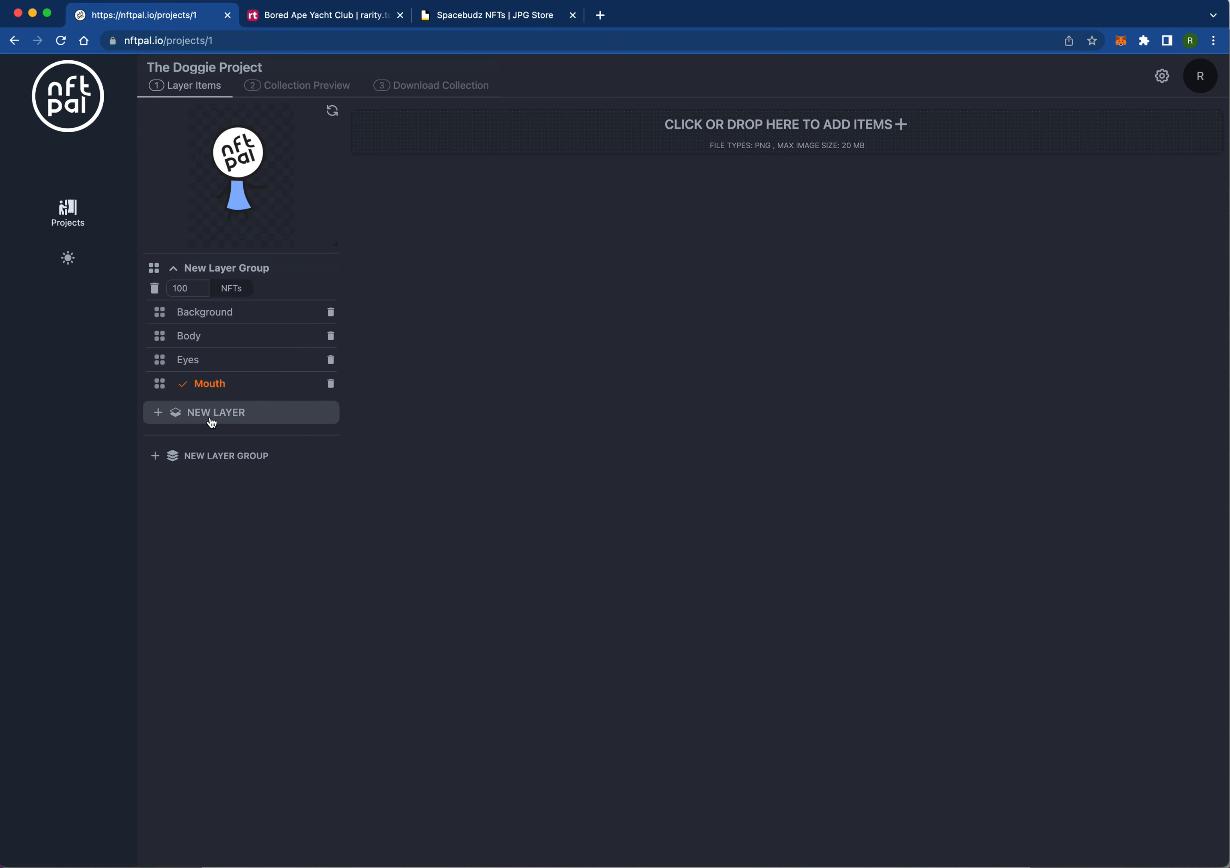
pyautogui.click(212, 418)
pyautogui.write('Outfit')
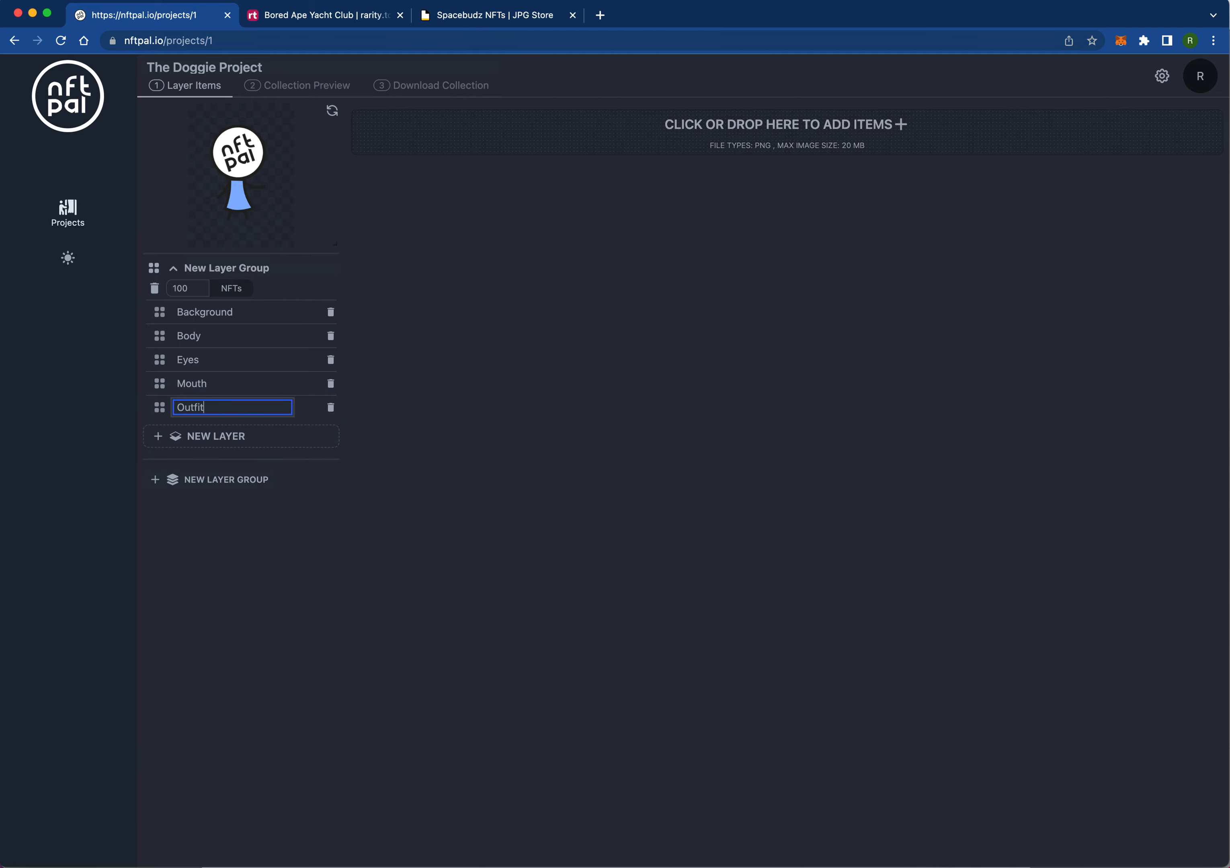
pyautogui.press('Return')
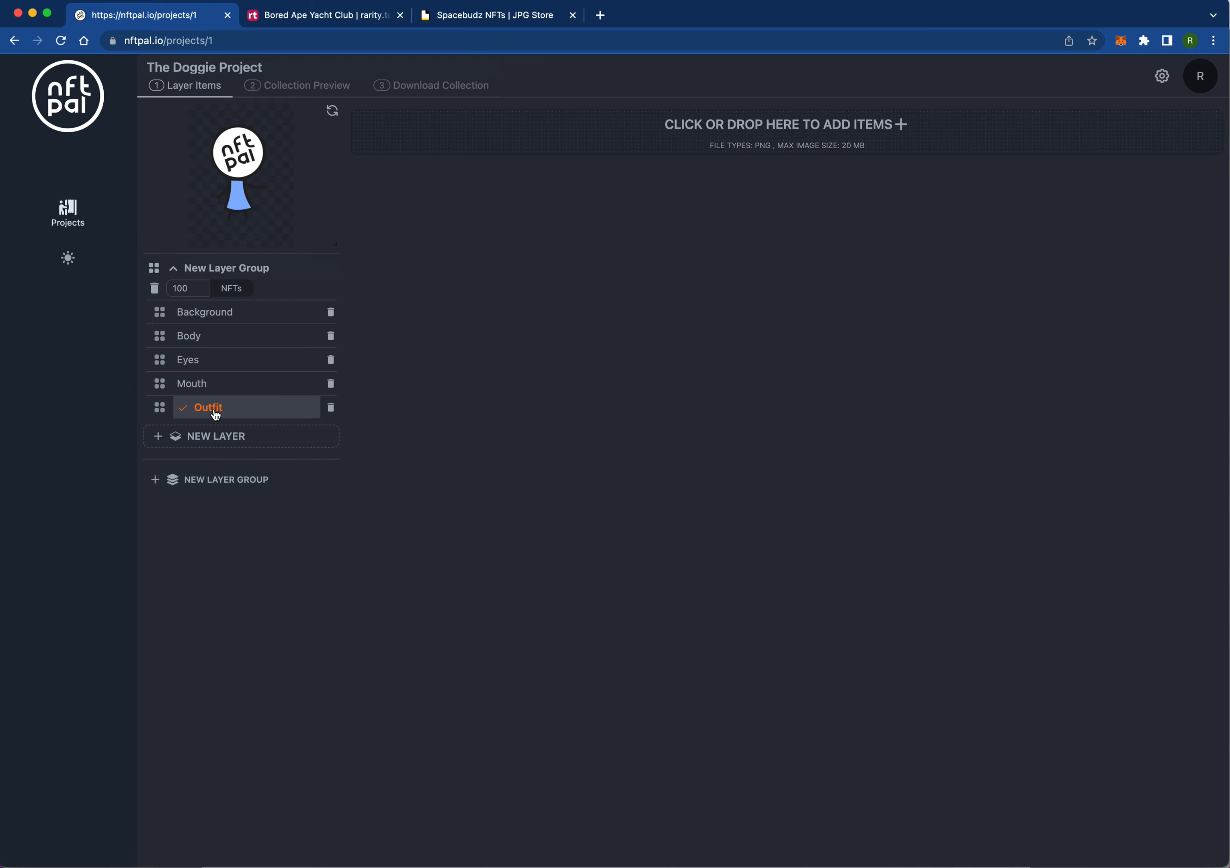
# Step: Add the seven images from Blue.png through Purple.png in the BG folder to the Background layer
pyautogui.click(202, 319)
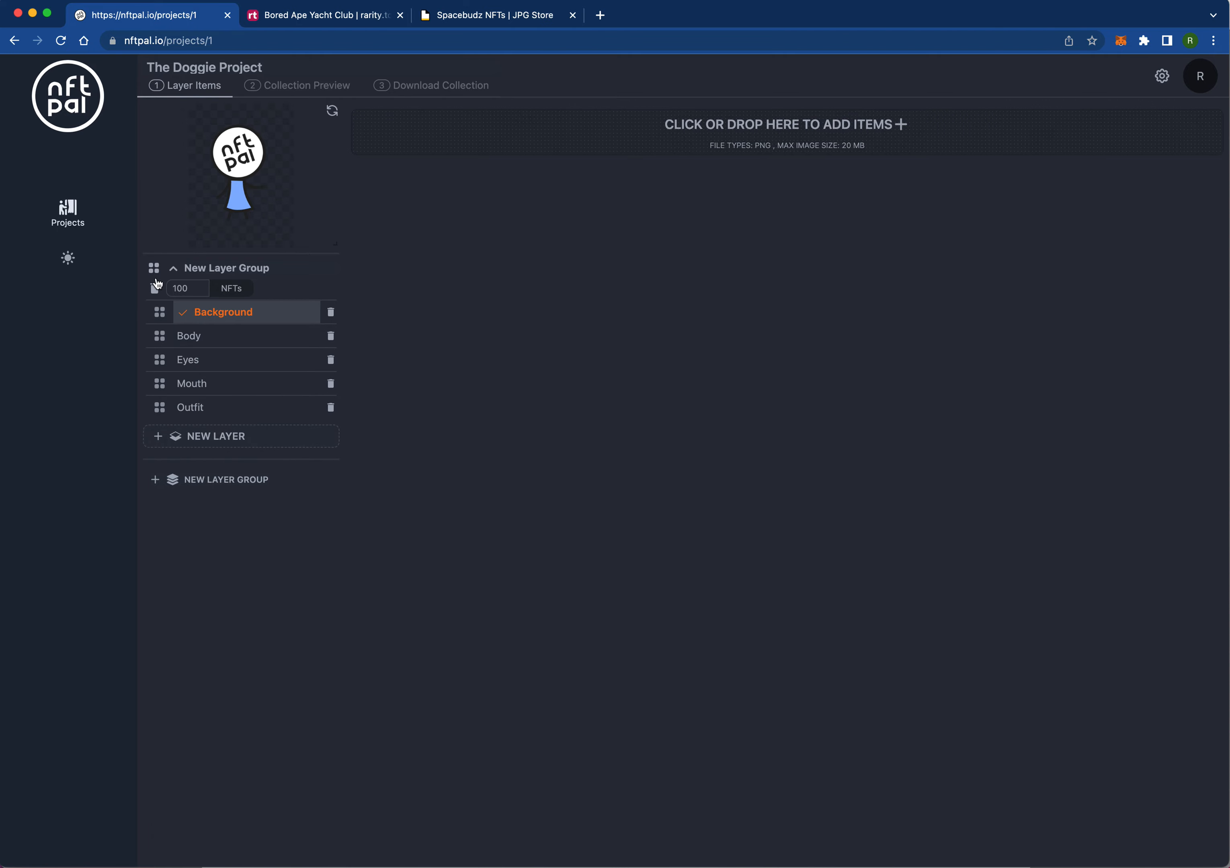
pyautogui.moveTo(0, 328); pyautogui.dragTo(221, 432)
pyautogui.click(0, 391)
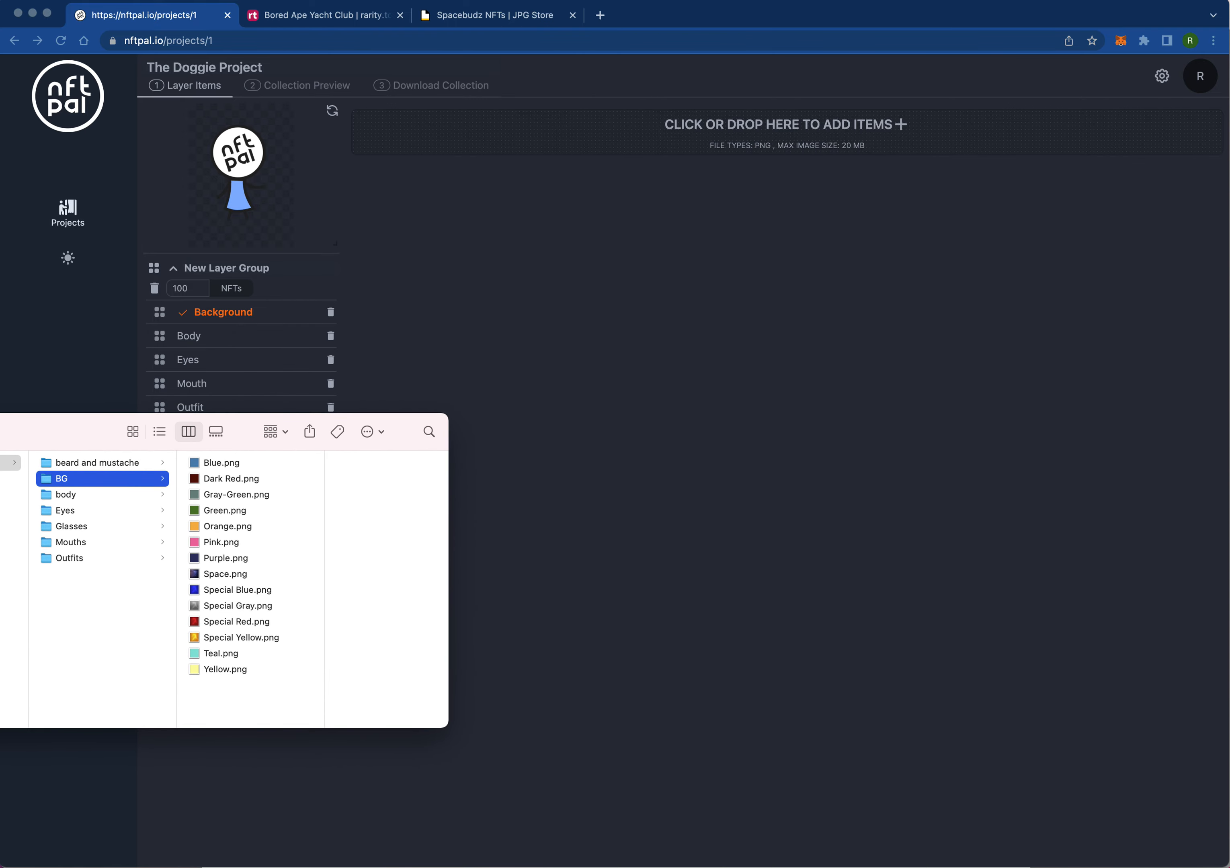
pyautogui.click(216, 463)
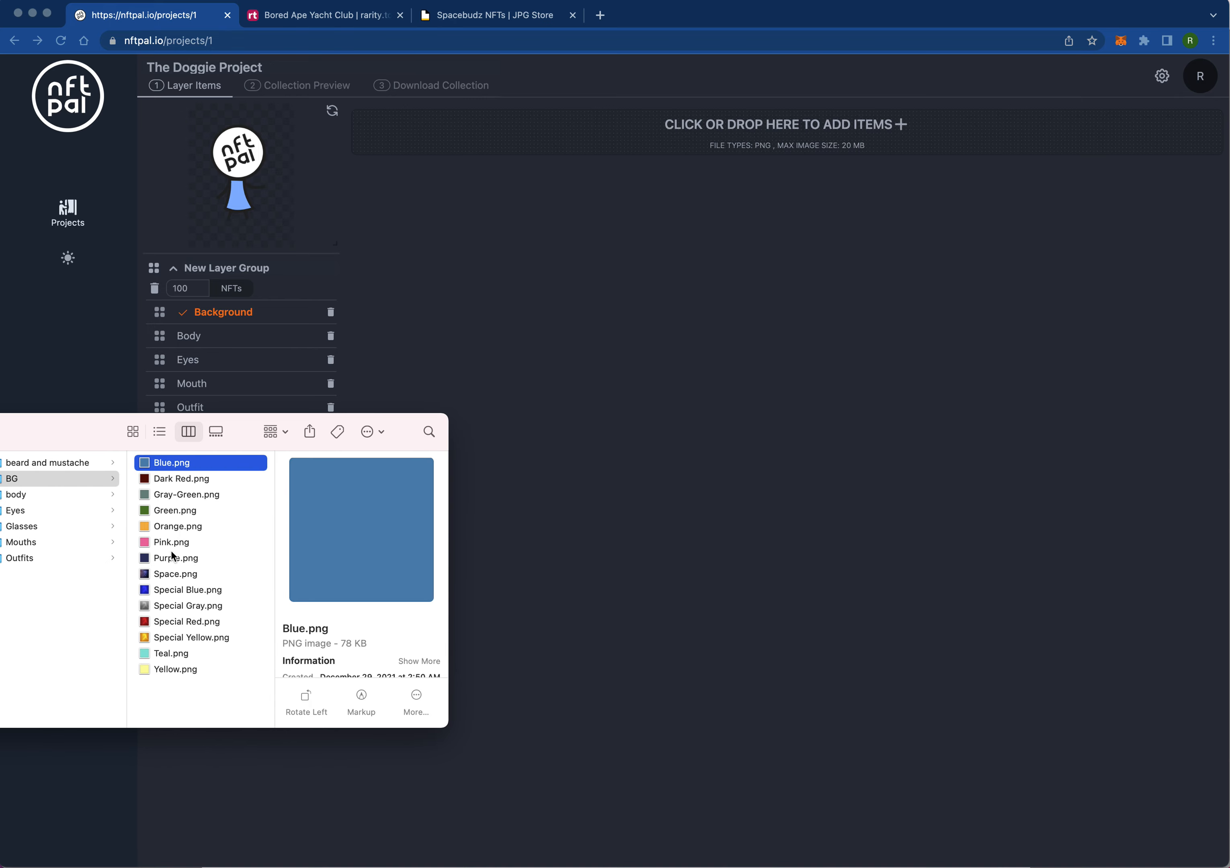
pyautogui.keyDown('shift'); pyautogui.click(168, 558); pyautogui.keyUp('shift')
pyautogui.moveTo(168, 558); pyautogui.dragTo(660, 144)
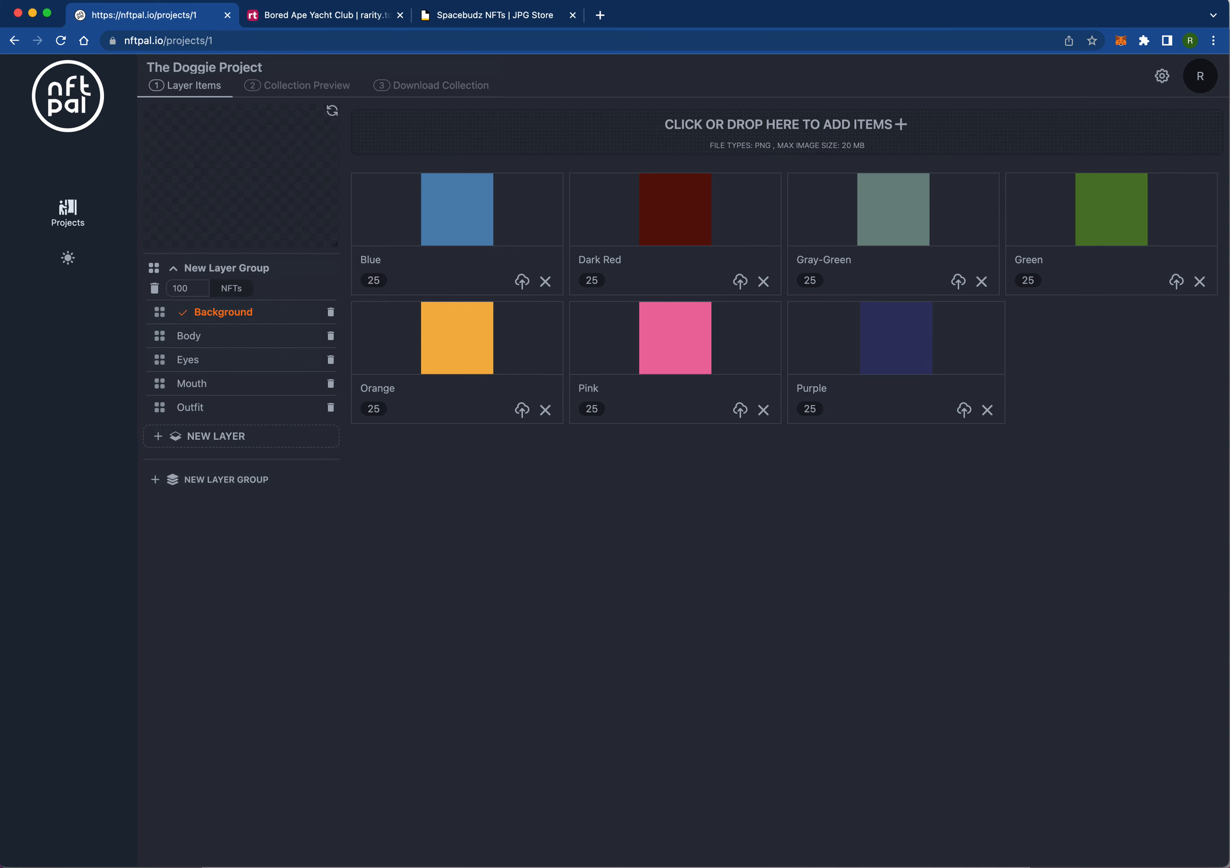
# Step: Add the Cheetah, Coal, Goldie, Ocean and Volcano images from the body folder to the Body layer
pyautogui.click(0, 487)
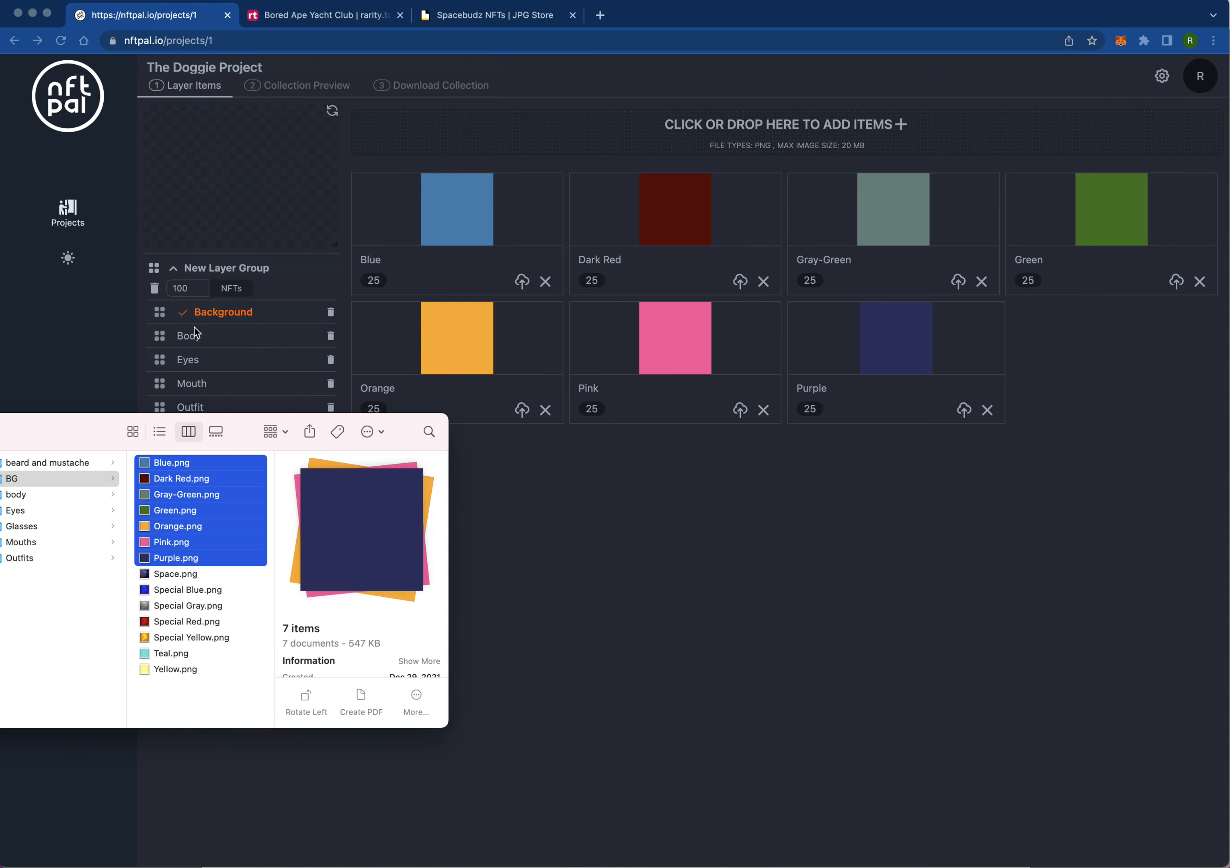
pyautogui.click(193, 339)
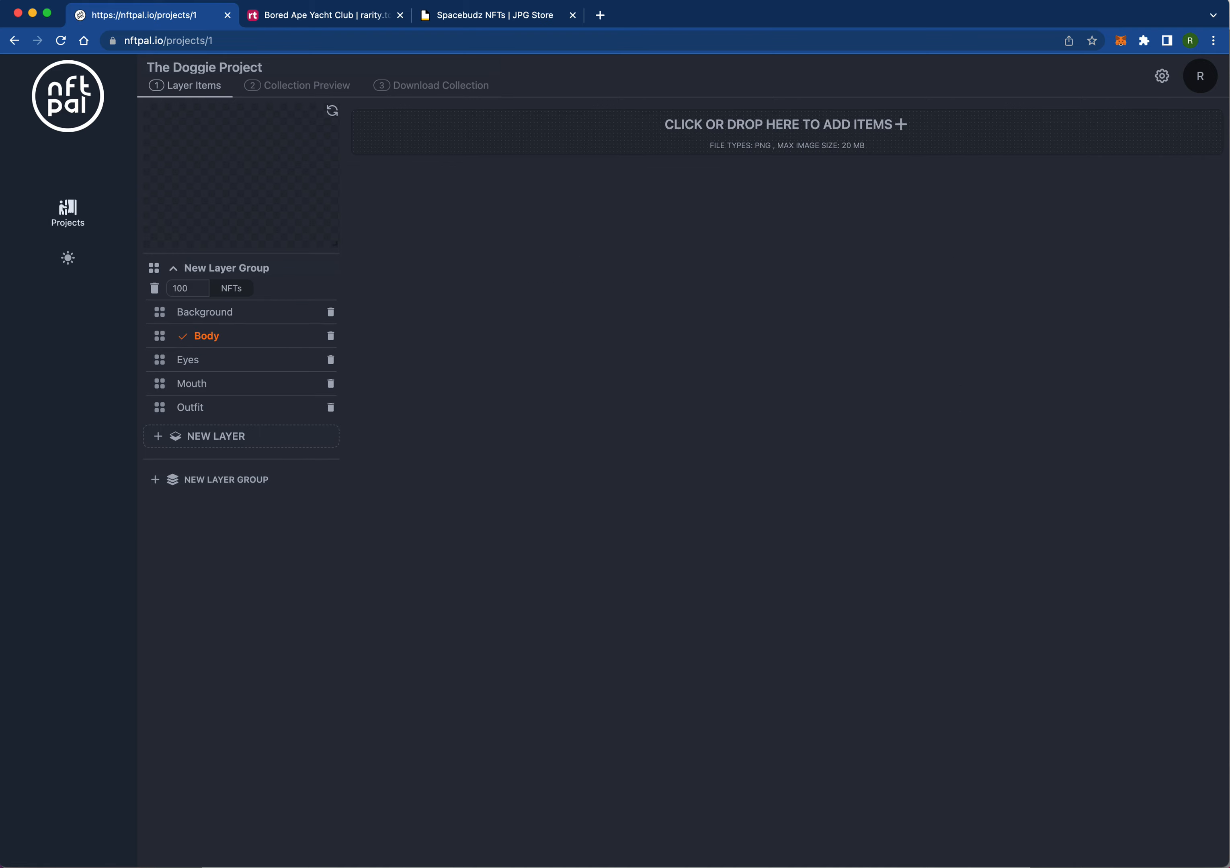
pyautogui.click(0, 489)
pyautogui.click(13, 494)
pyautogui.moveTo(189, 572); pyautogui.dragTo(651, 138)
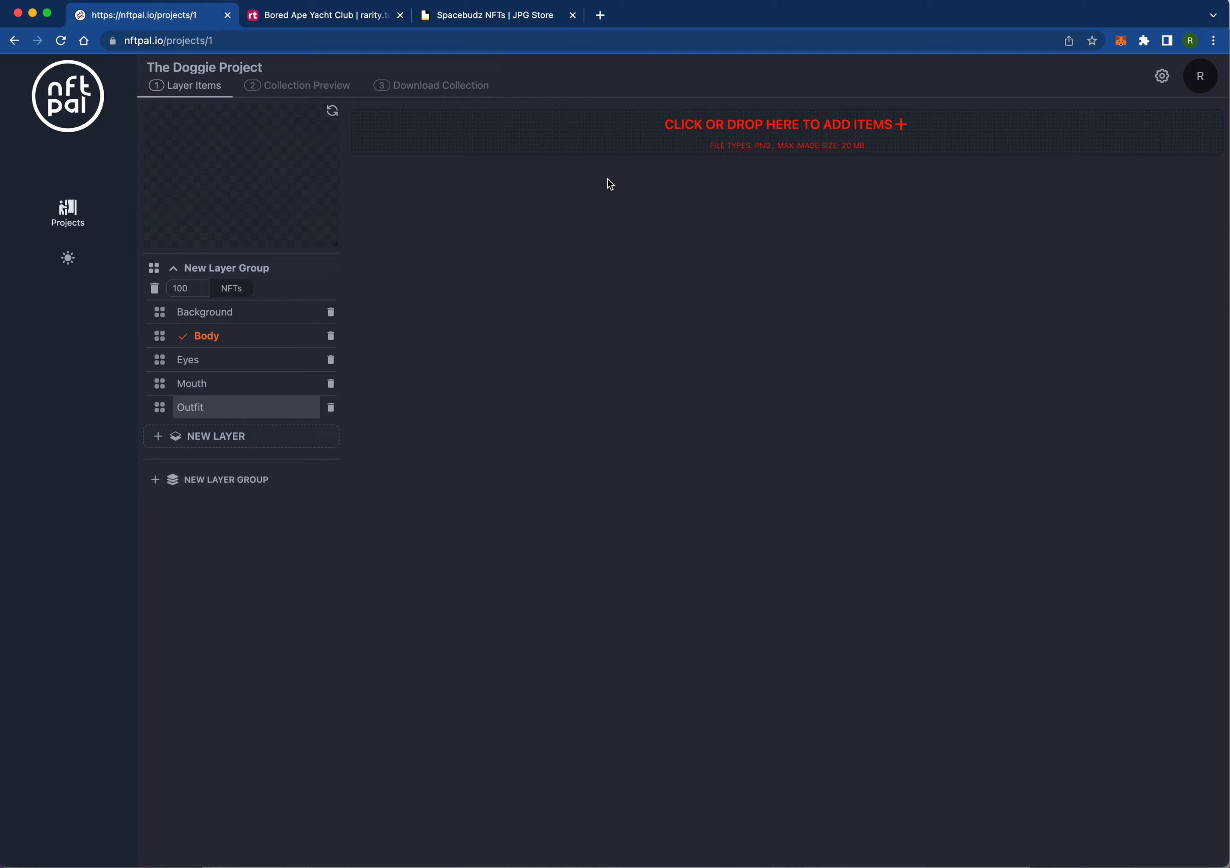
# Step: Add the Blue, Green, Red, Regular and Yellow images from the Eyes folder to the Eyes layer
pyautogui.click(1, 510)
pyautogui.click(11, 510)
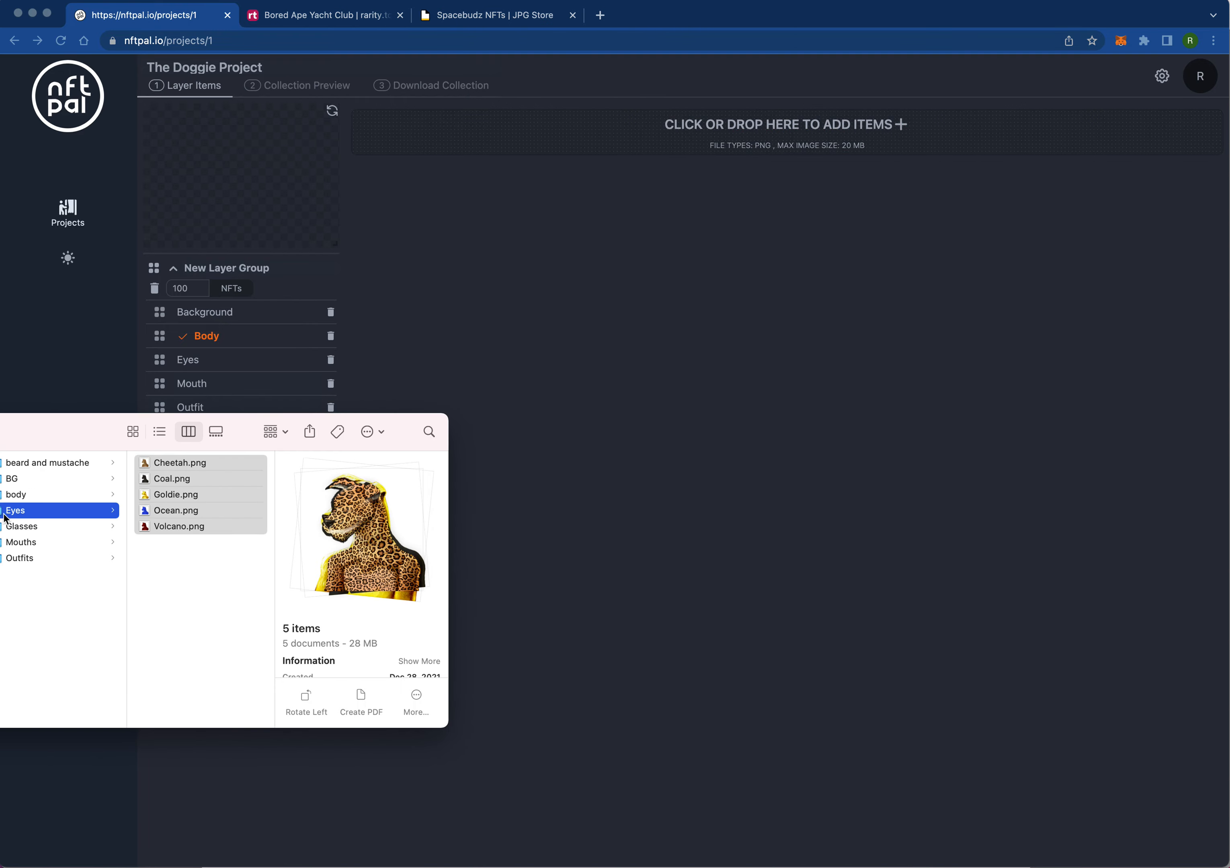
pyautogui.click(195, 369)
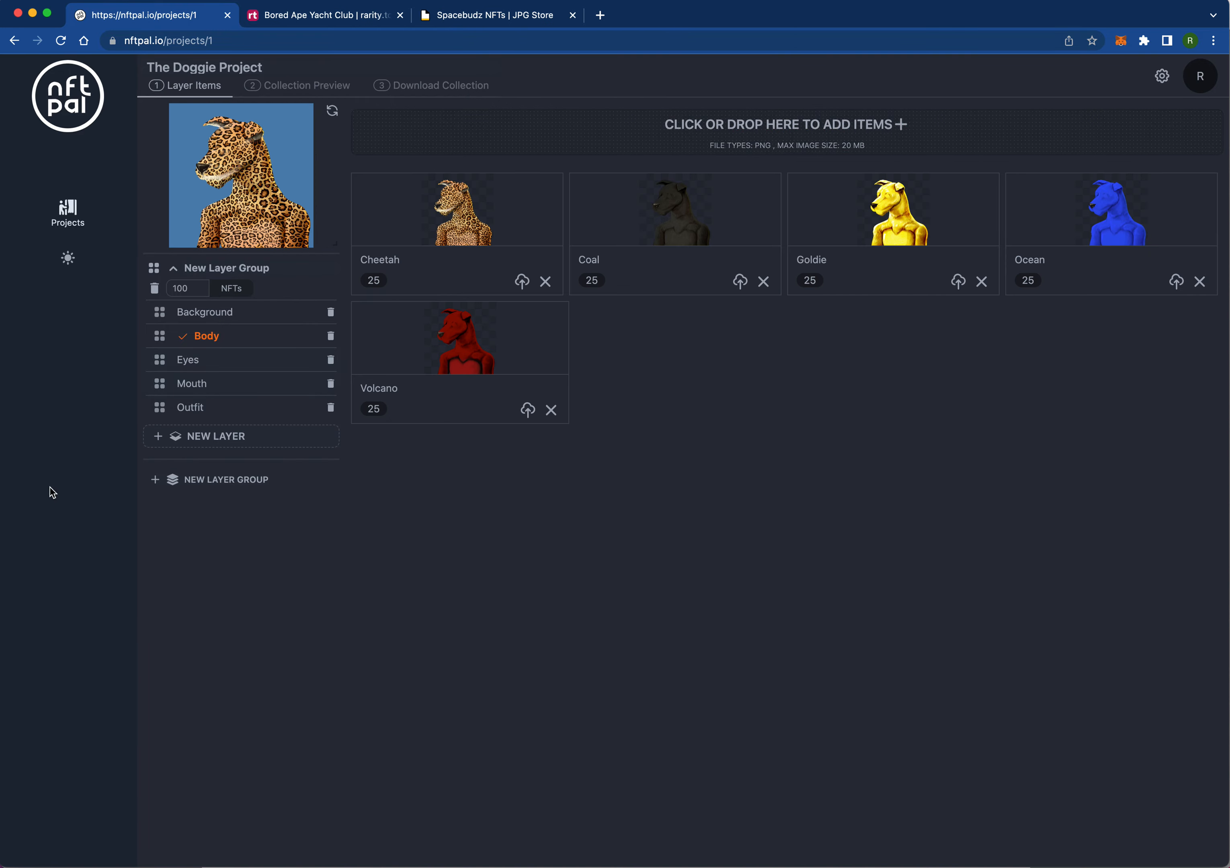
pyautogui.click(1, 519)
pyautogui.moveTo(188, 558); pyautogui.dragTo(579, 140)
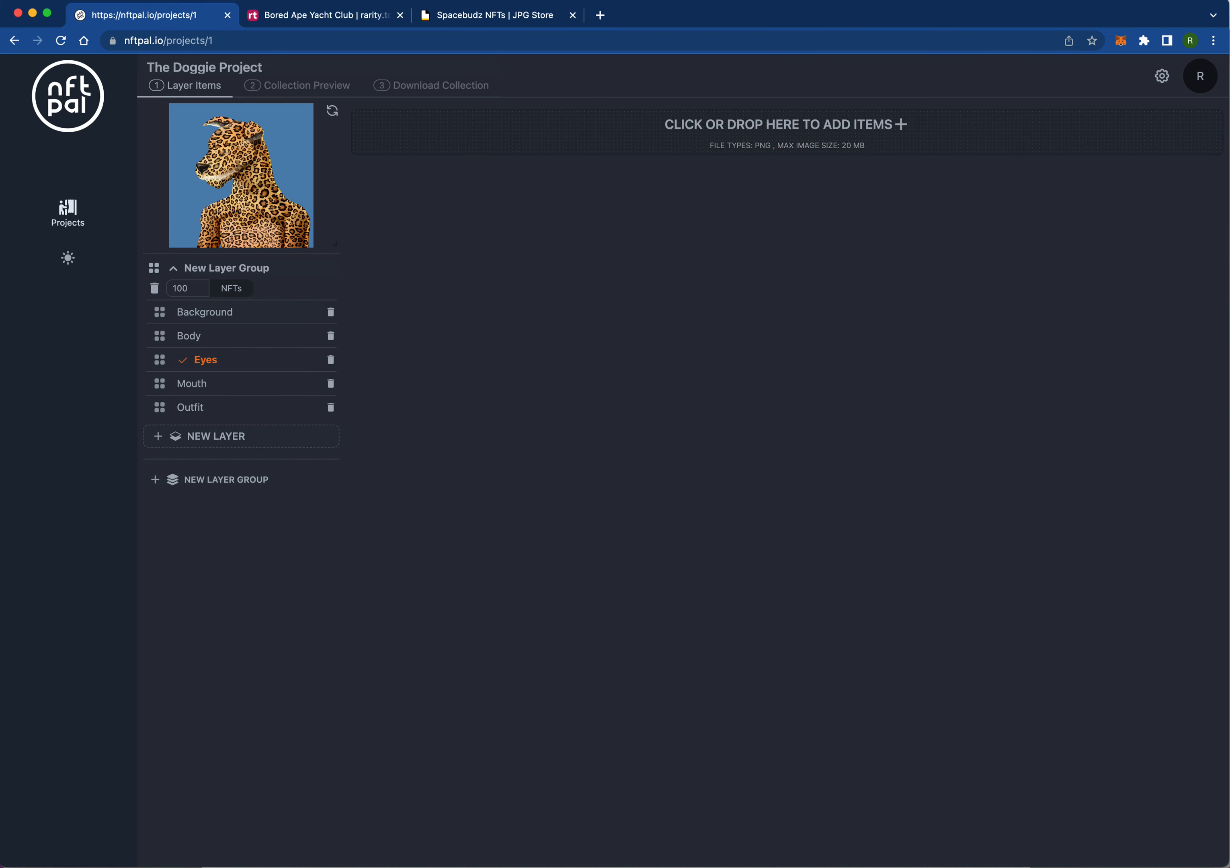
# Step: Add Grill.png and Regular.png from the Mouths folder to the Mouth layer
pyautogui.click(5, 545)
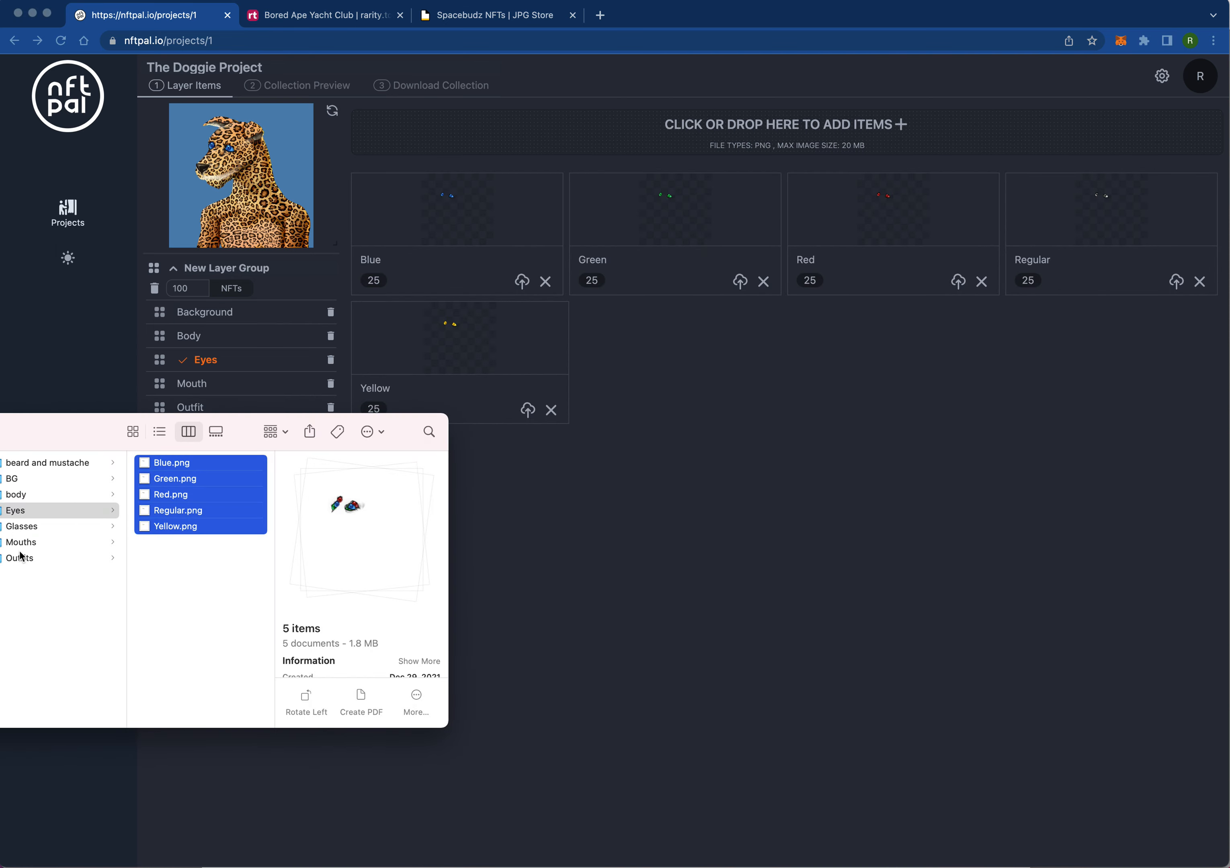
pyautogui.click(20, 543)
pyautogui.moveTo(162, 538); pyautogui.dragTo(228, 450)
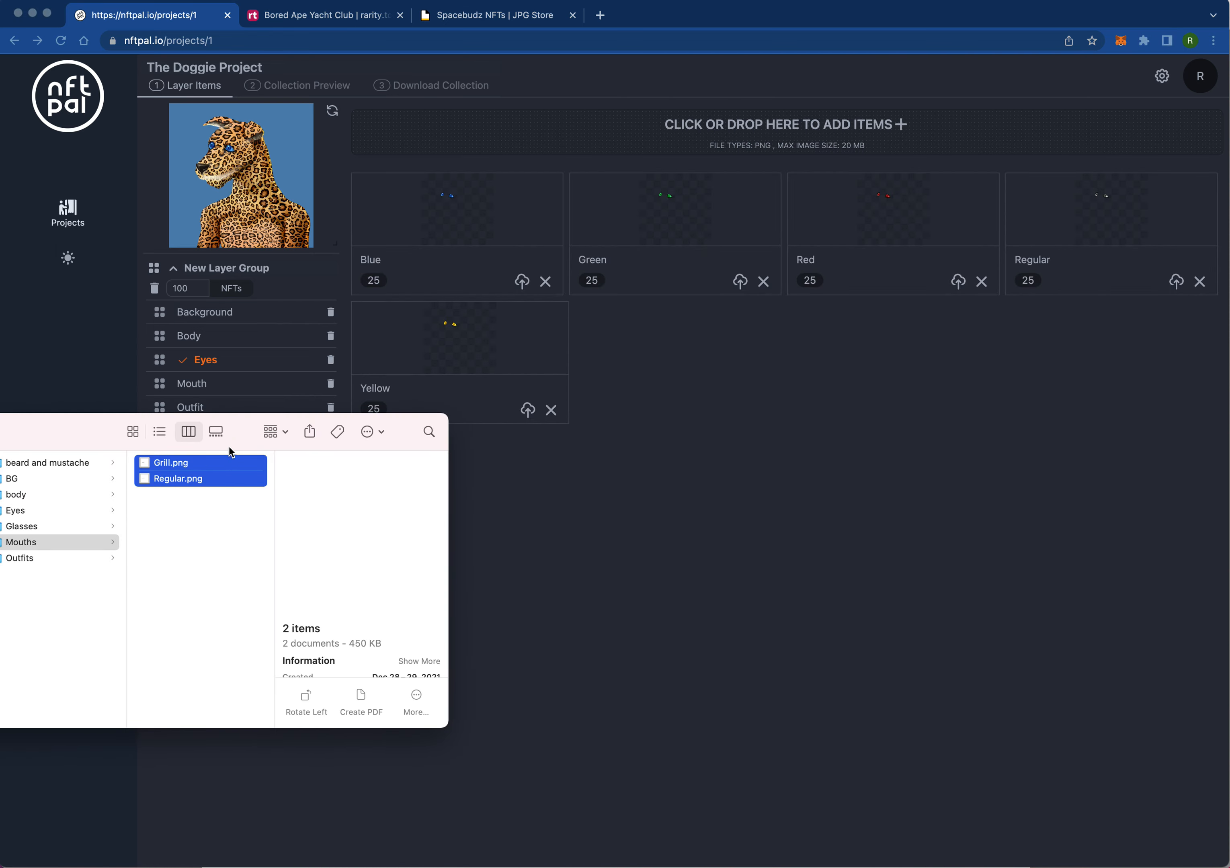
pyautogui.click(200, 387)
pyautogui.click(200, 386)
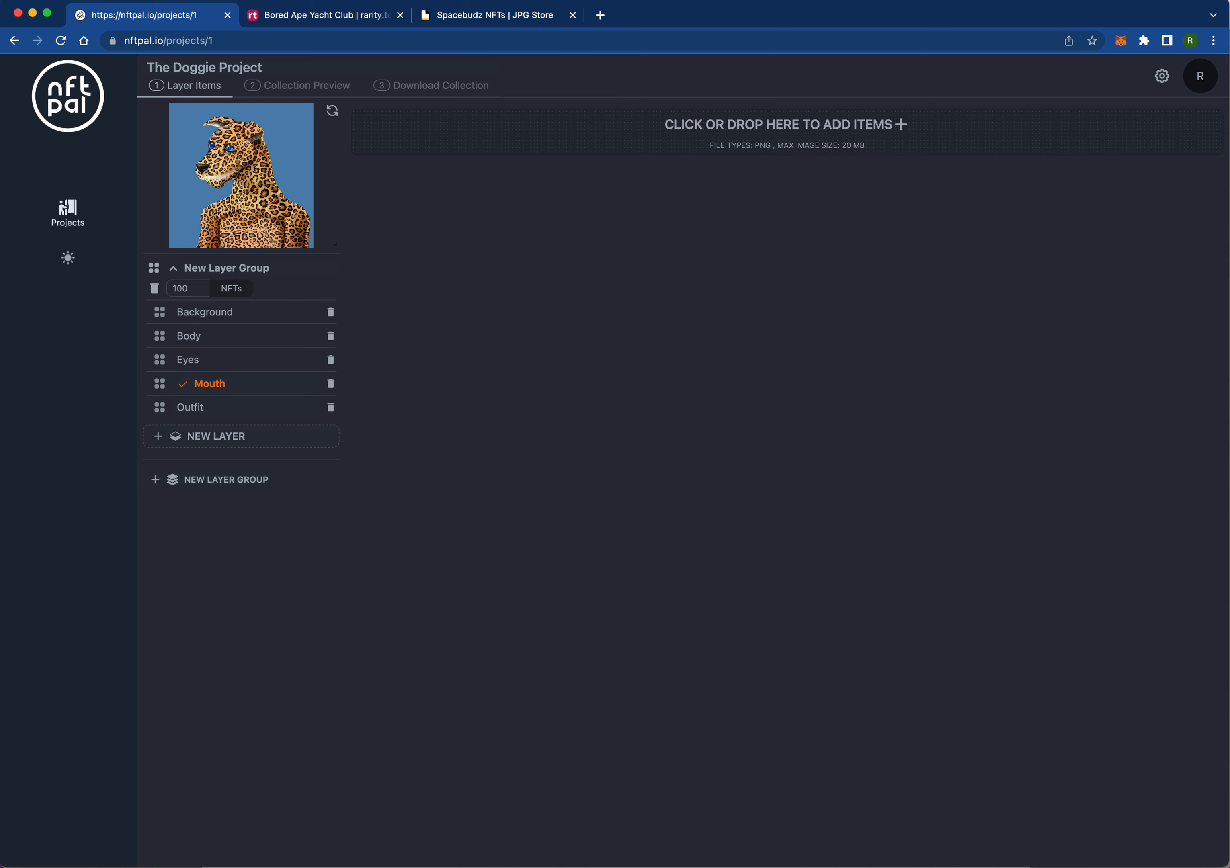
pyautogui.press('super+Tab')
pyautogui.moveTo(199, 476); pyautogui.dragTo(605, 130)
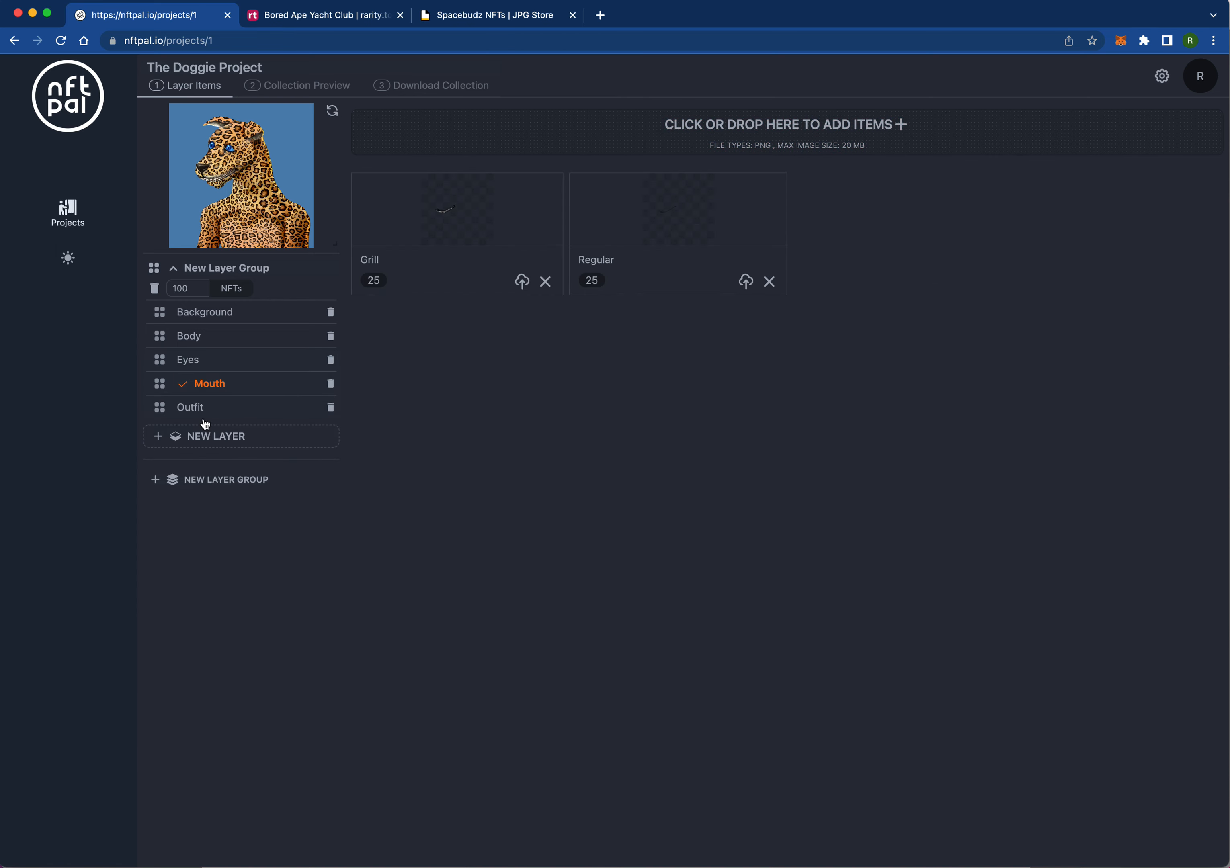
# Step: Add all the clothing images from the Outfits folder to the Outfit layer
pyautogui.click(201, 408)
pyautogui.press('super+Tab')
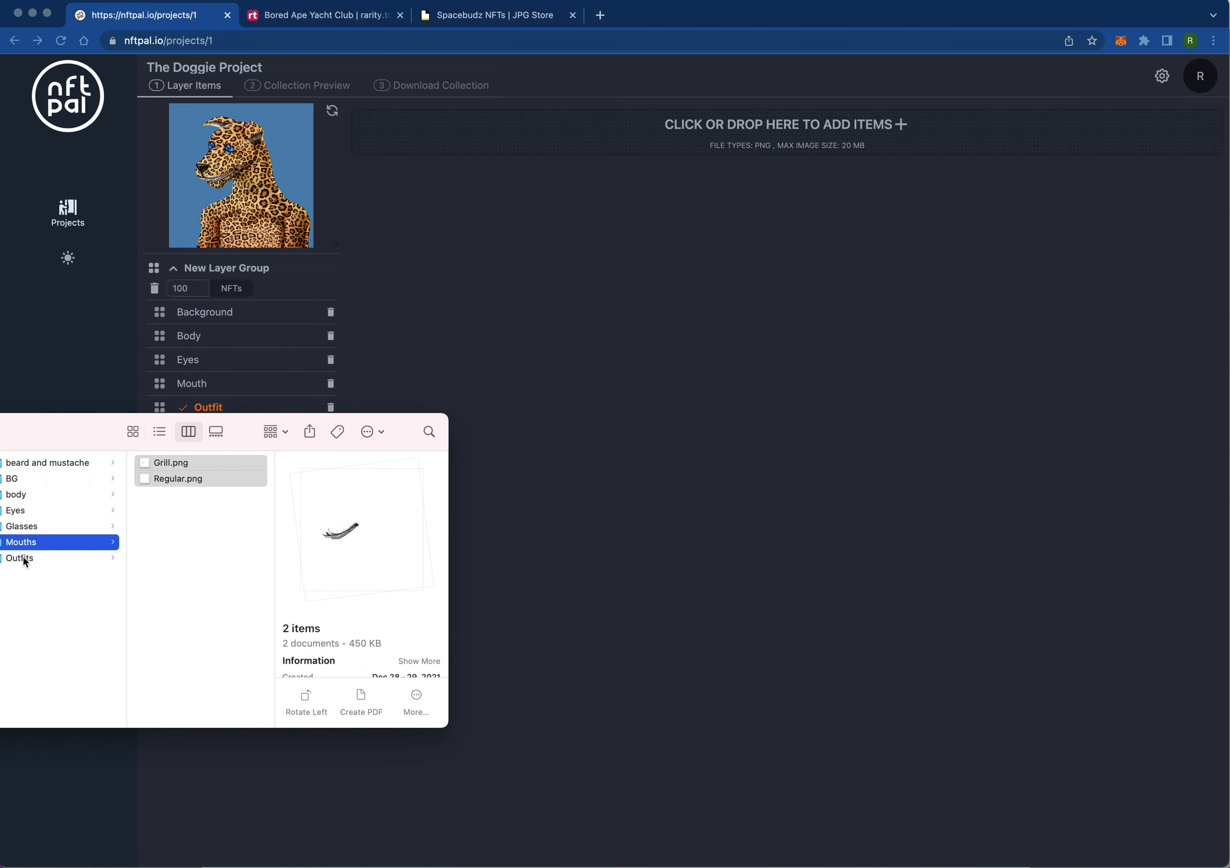
pyautogui.click(23, 557)
pyautogui.press('super+a')
pyautogui.moveTo(197, 550); pyautogui.dragTo(630, 142)
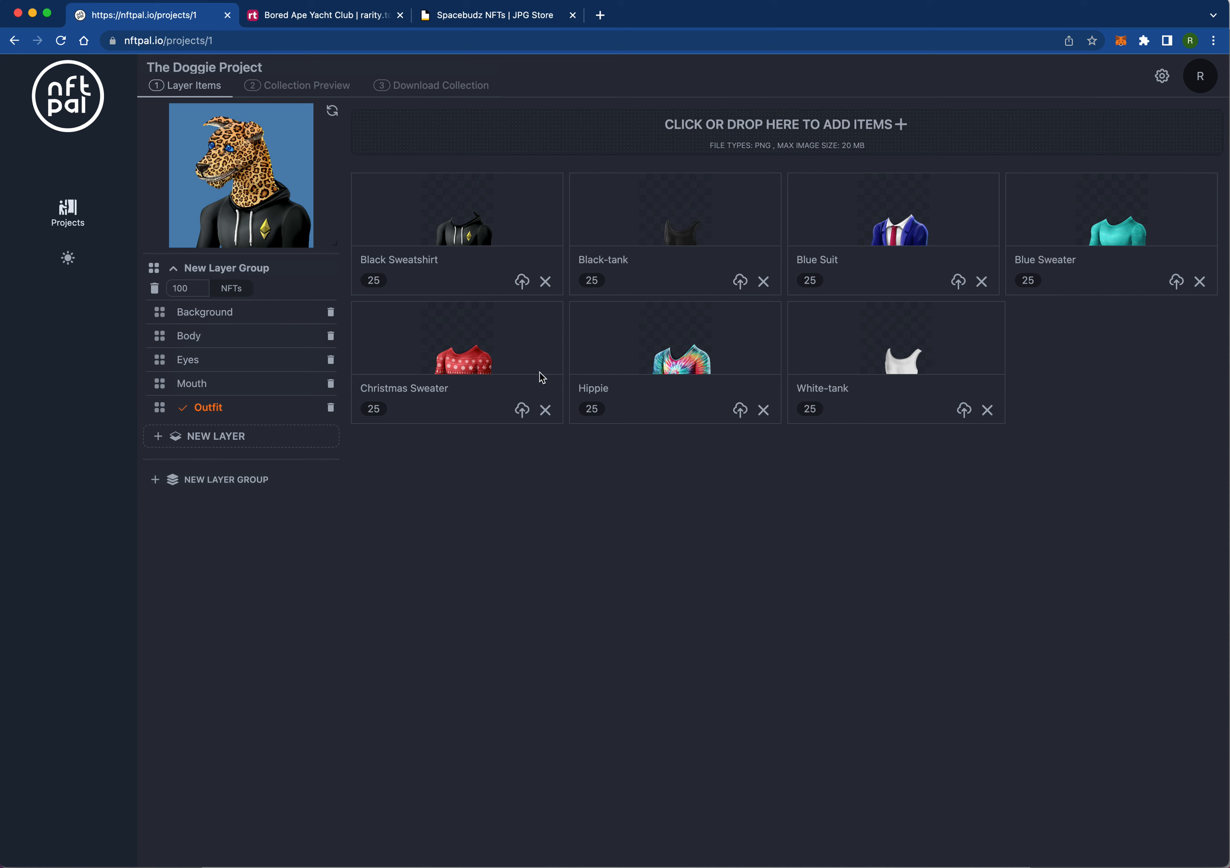
# Step: Try the Background layer between Eyes and Mouth, return it to the start of the layer order, and select it
pyautogui.click(168, 320)
pyautogui.moveTo(167, 320); pyautogui.dragTo(161, 371)
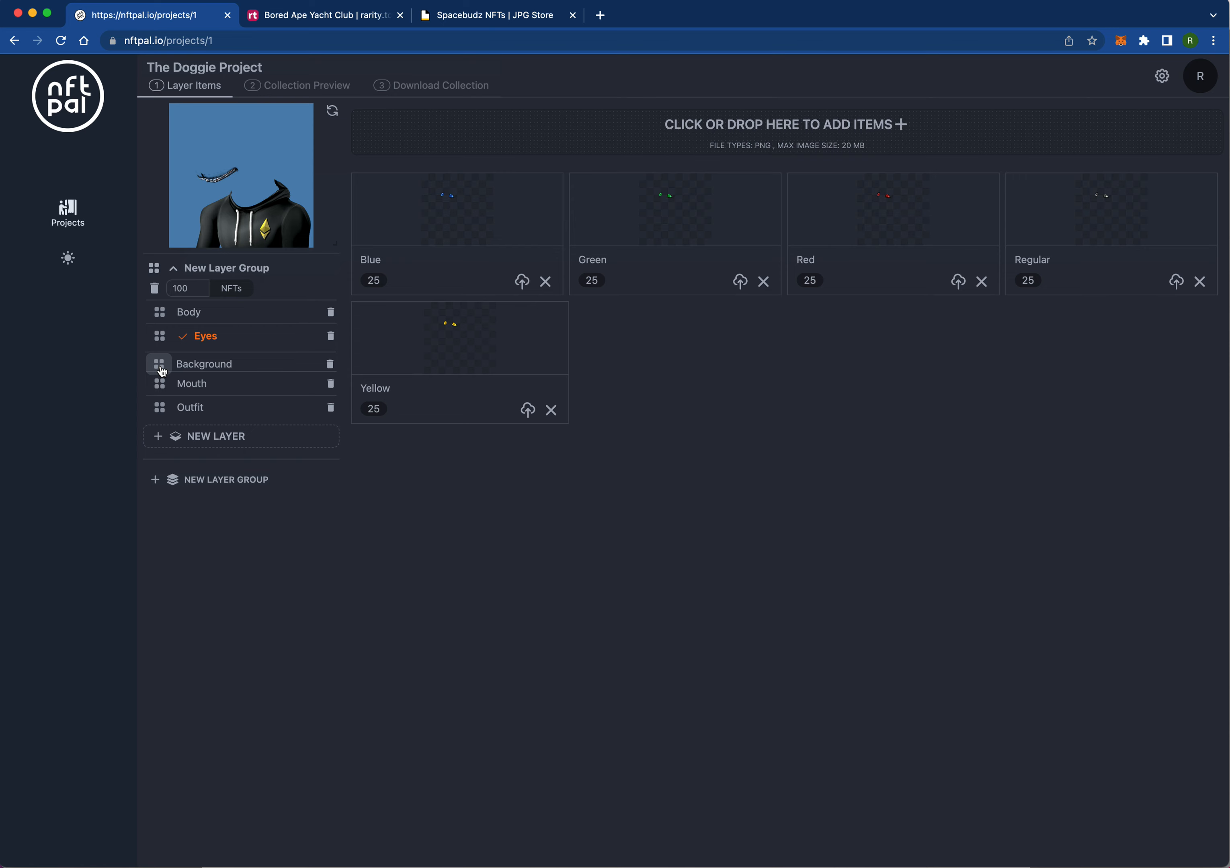
pyautogui.moveTo(162, 371); pyautogui.dragTo(161, 309)
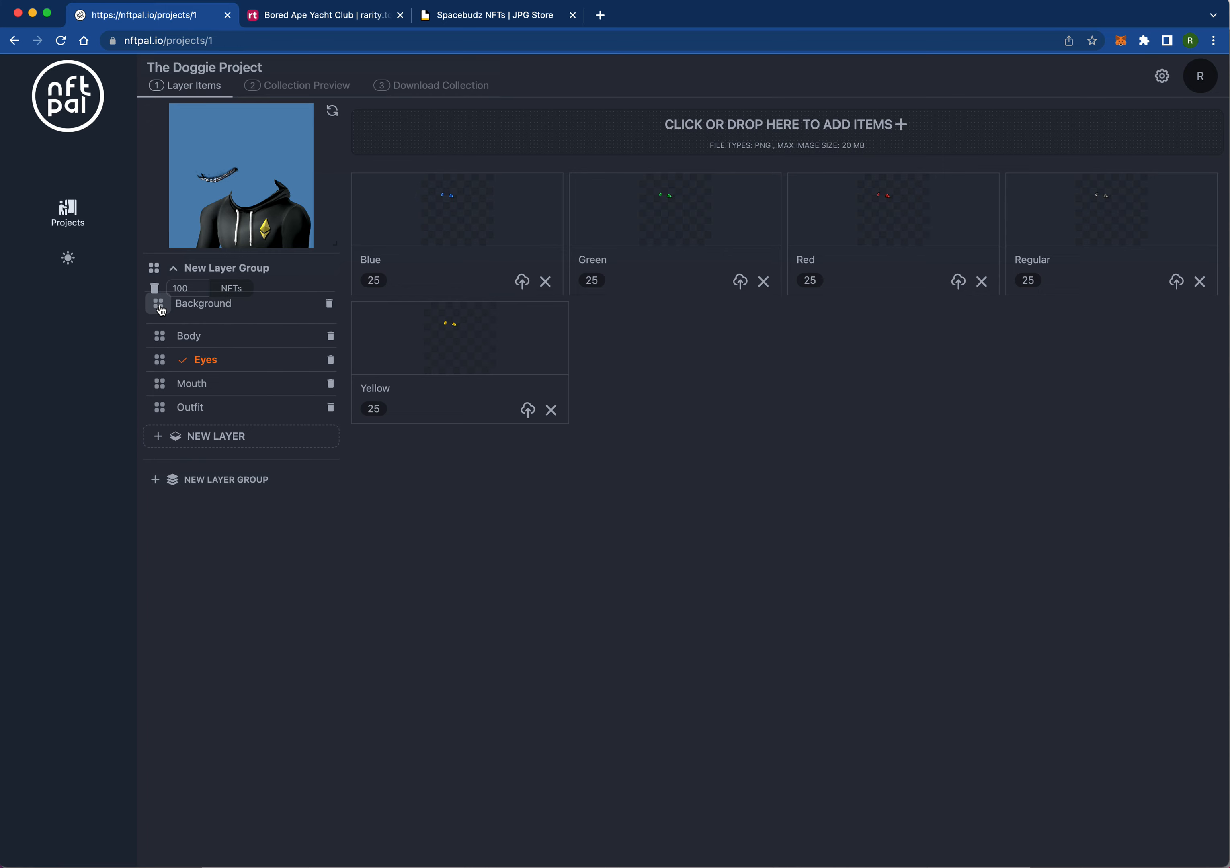
pyautogui.click(195, 314)
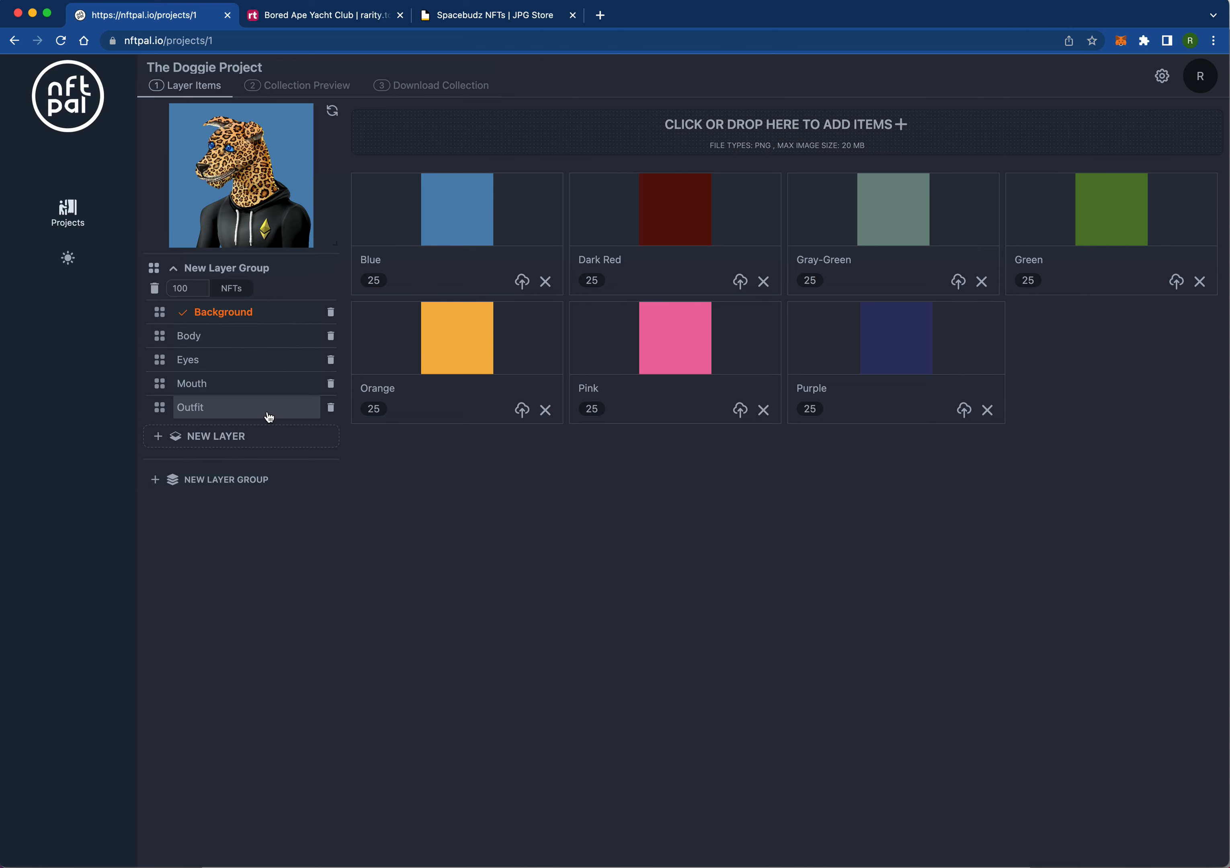
# Step: Try the Outfit layer between Background and Body, and return it to the end of the layer order
pyautogui.moveTo(166, 412); pyautogui.dragTo(162, 336)
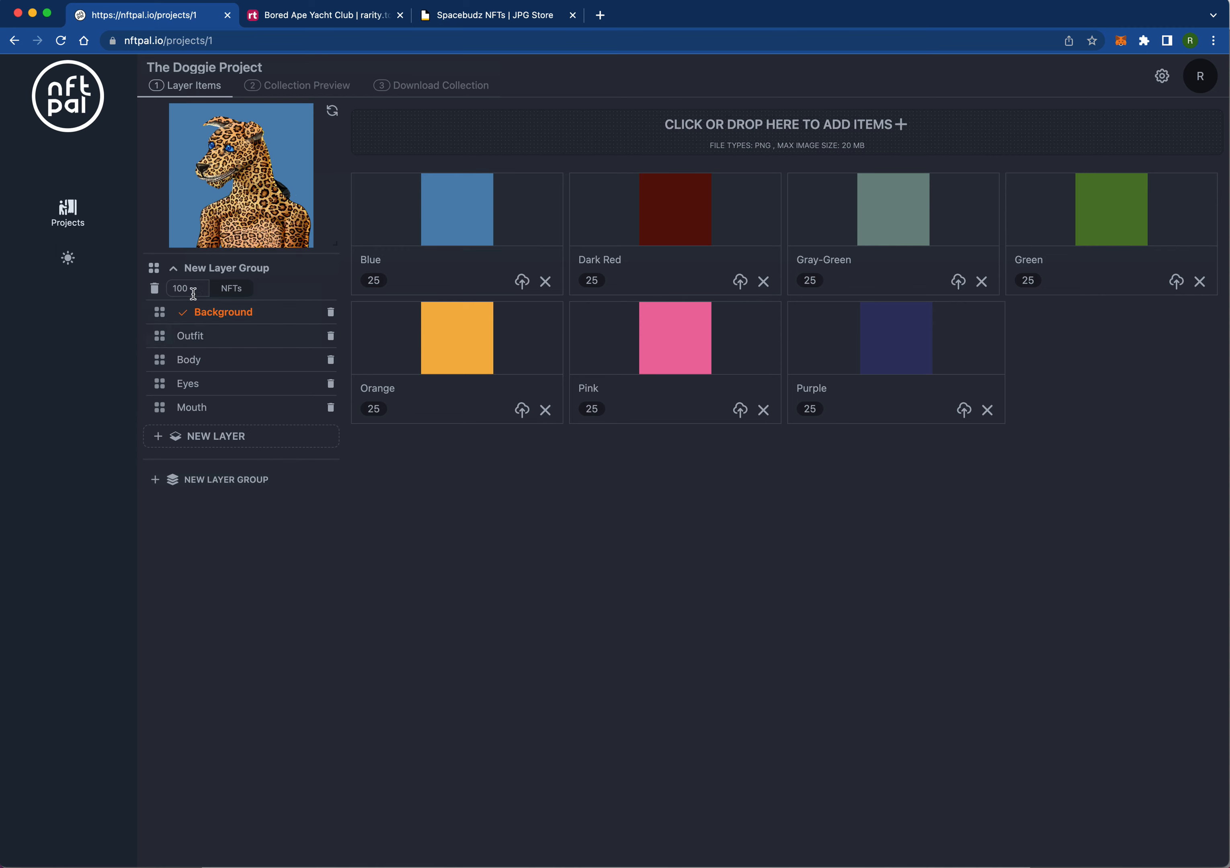
pyautogui.moveTo(161, 339); pyautogui.dragTo(167, 415)
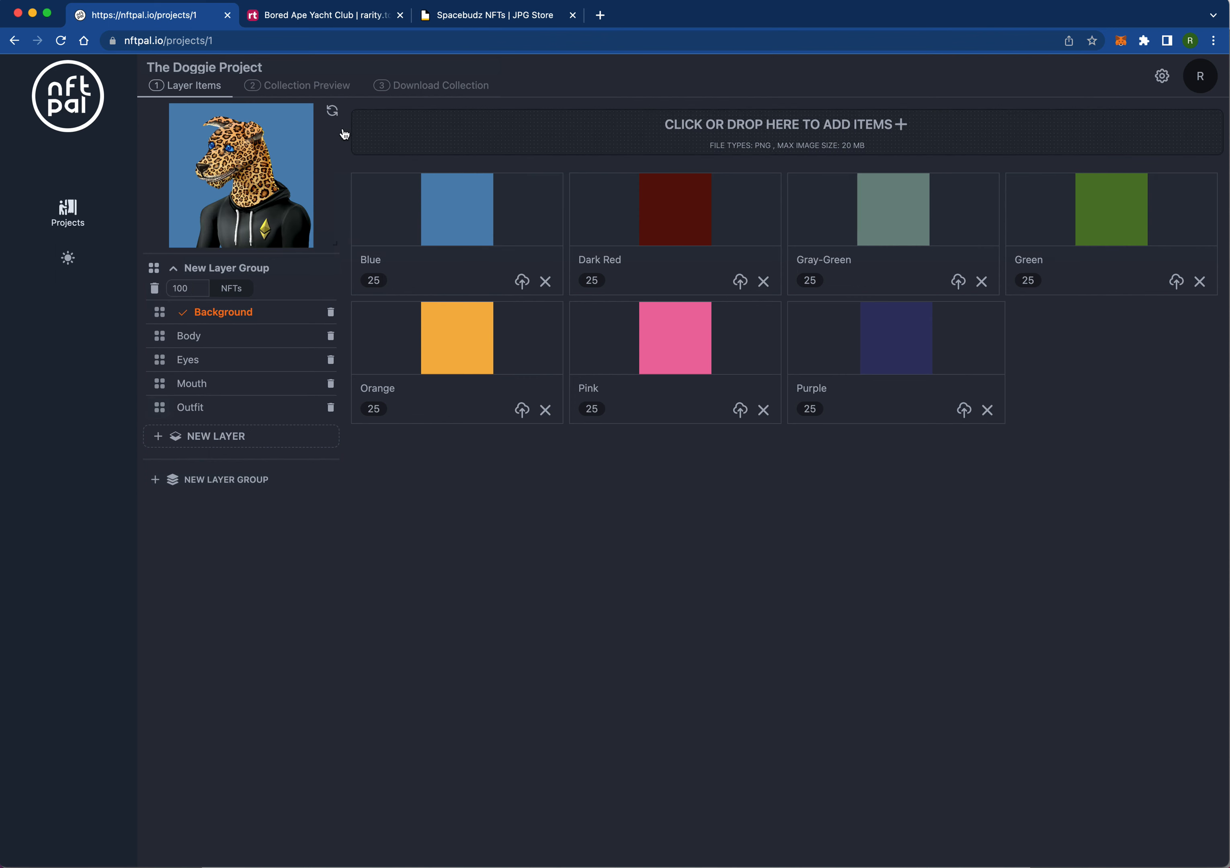
# Step: Generate several random trait combinations in the sample NFT preview
pyautogui.click(333, 113)
pyautogui.click(332, 113)
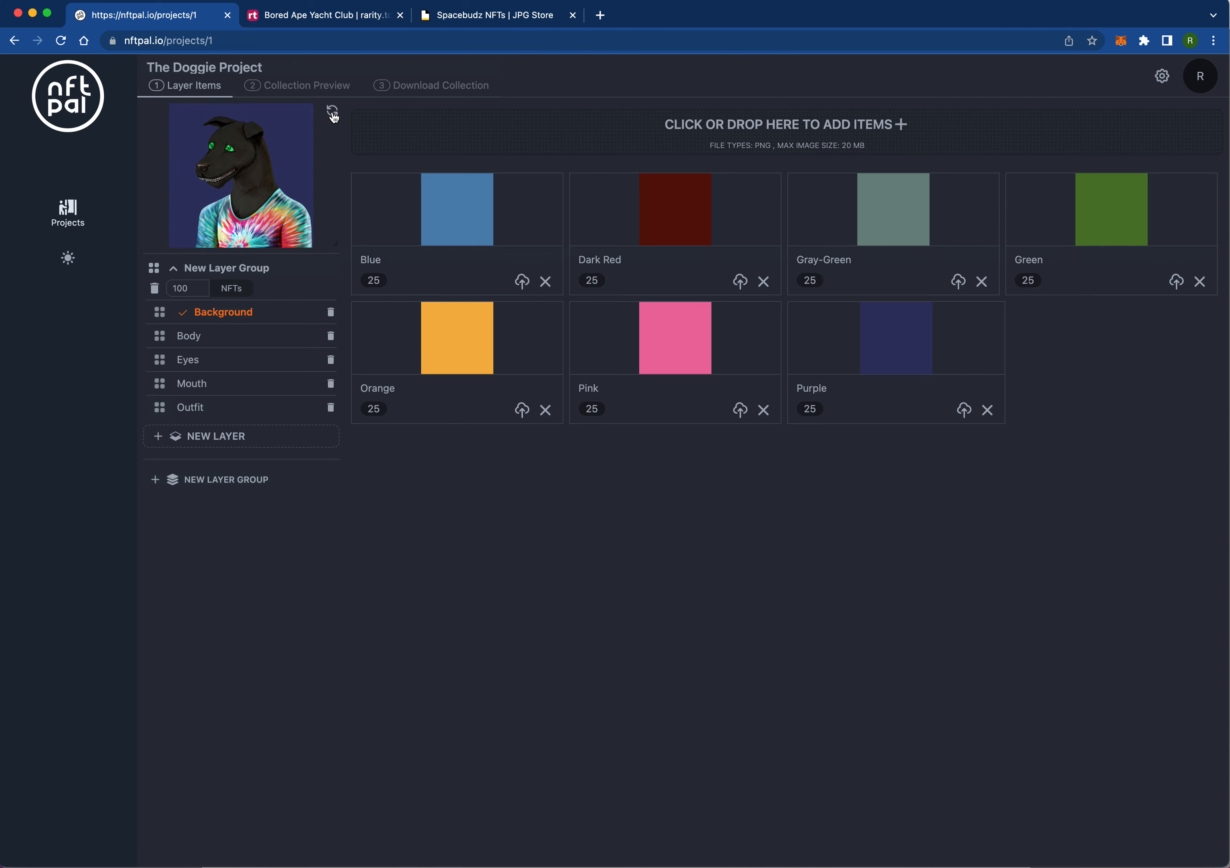
pyautogui.click(332, 113)
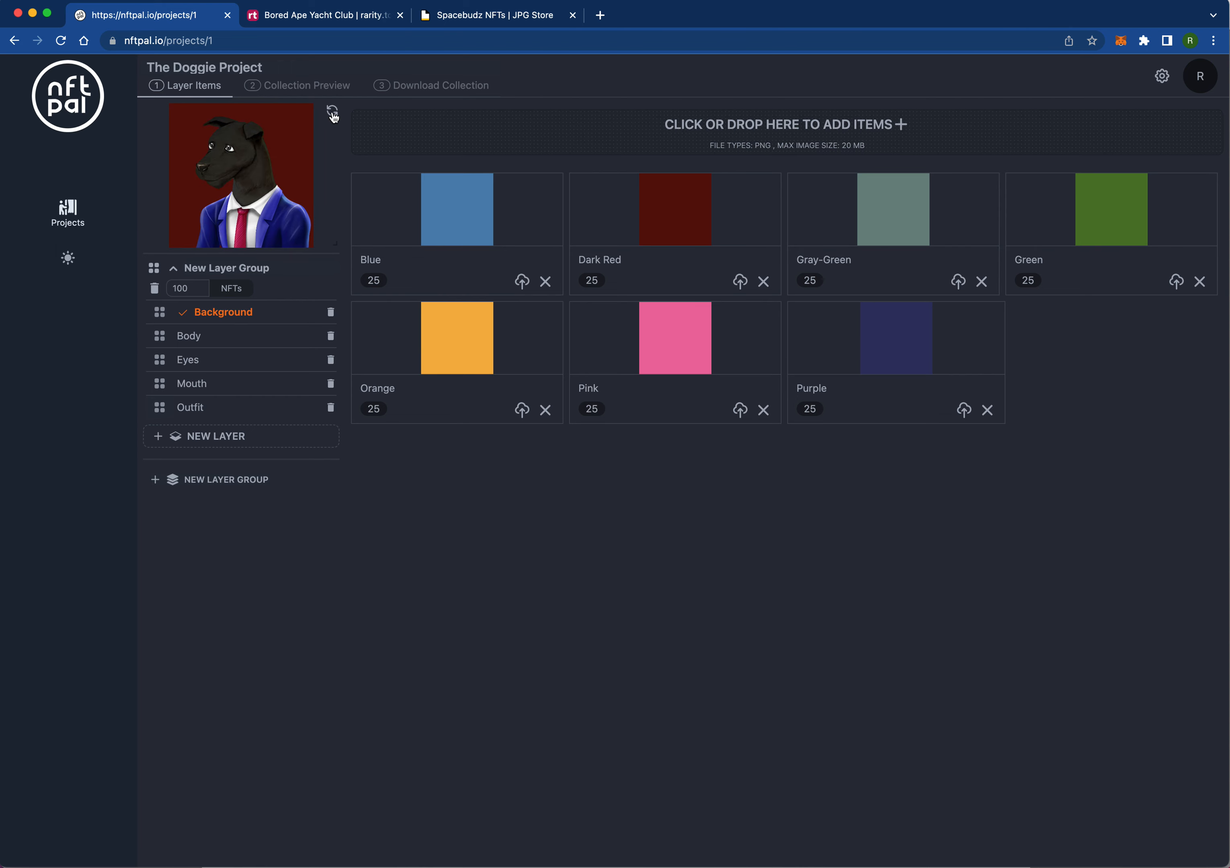
pyautogui.click(332, 113)
pyautogui.click(332, 113)
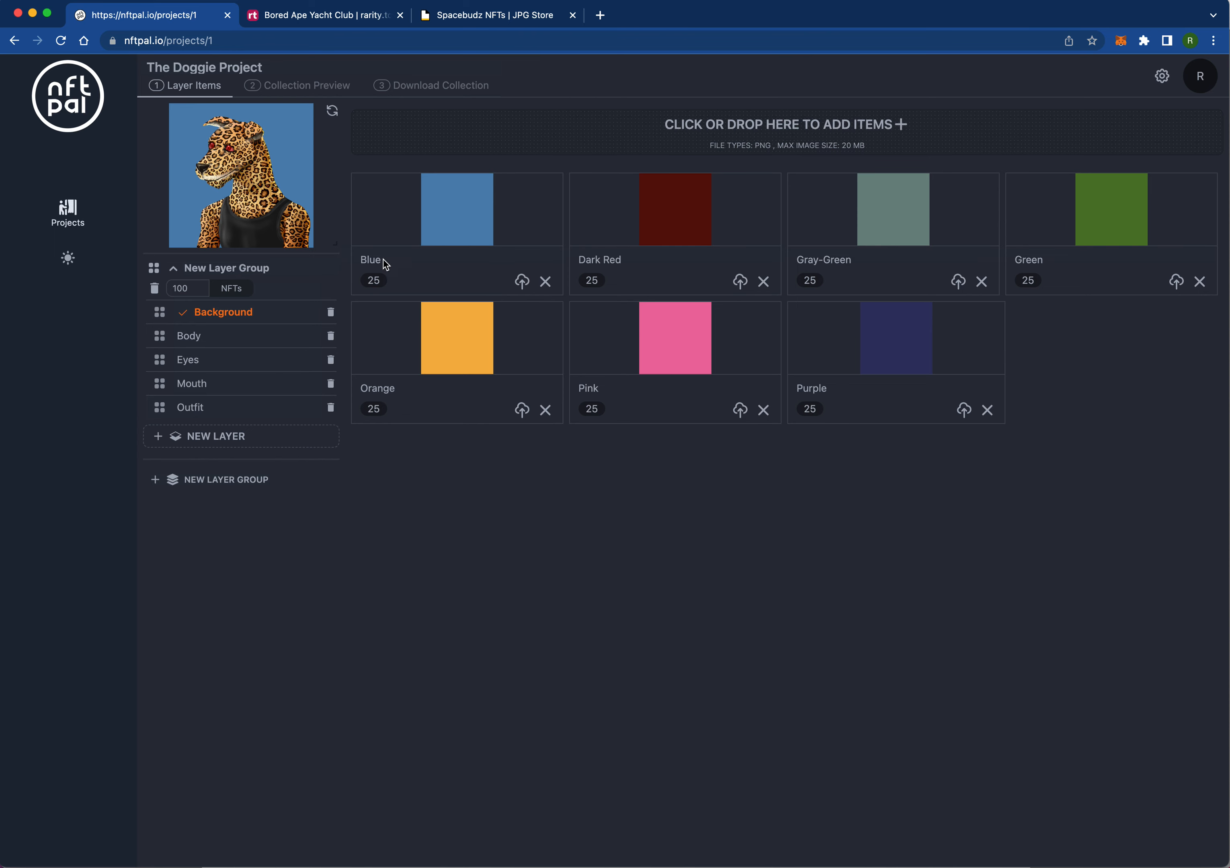
# Step: Rename the Blue item in the Background layer to Blue Background
pyautogui.click(441, 215)
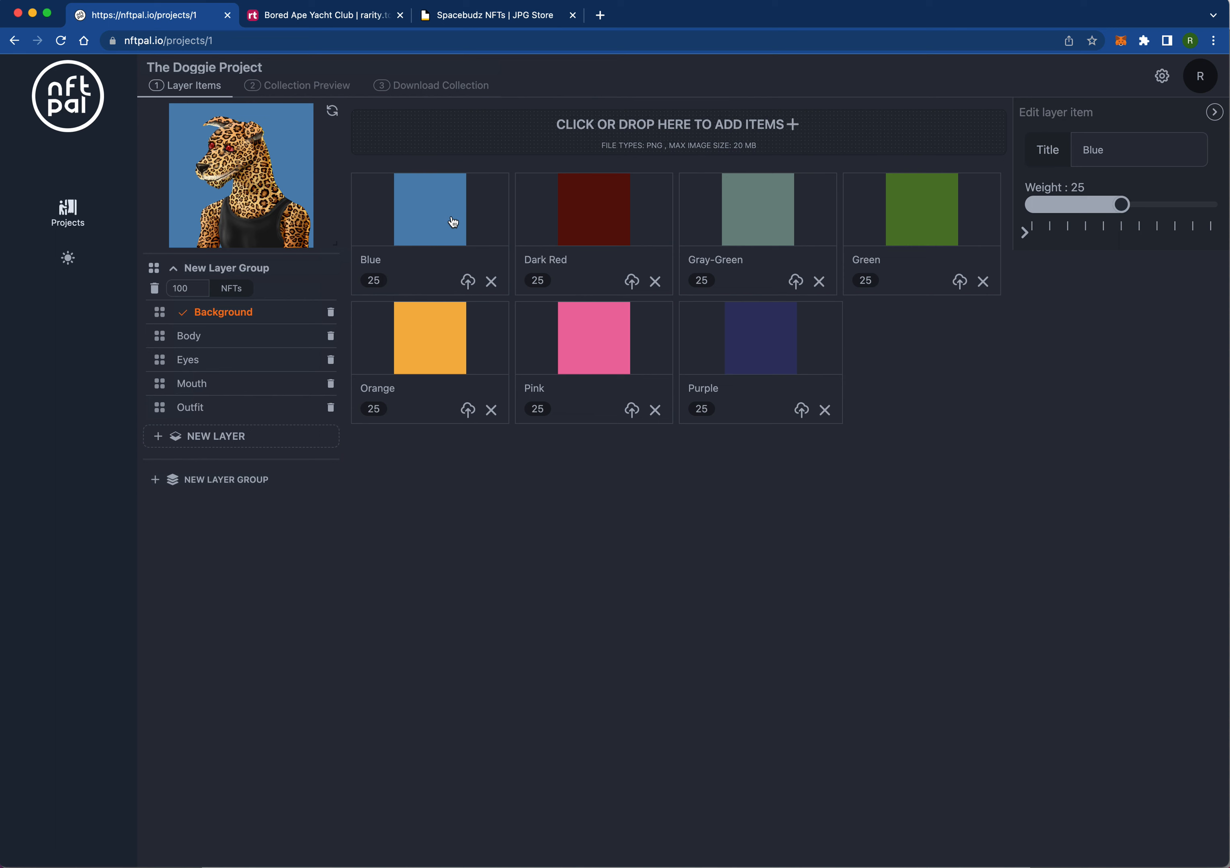
pyautogui.click(1136, 155)
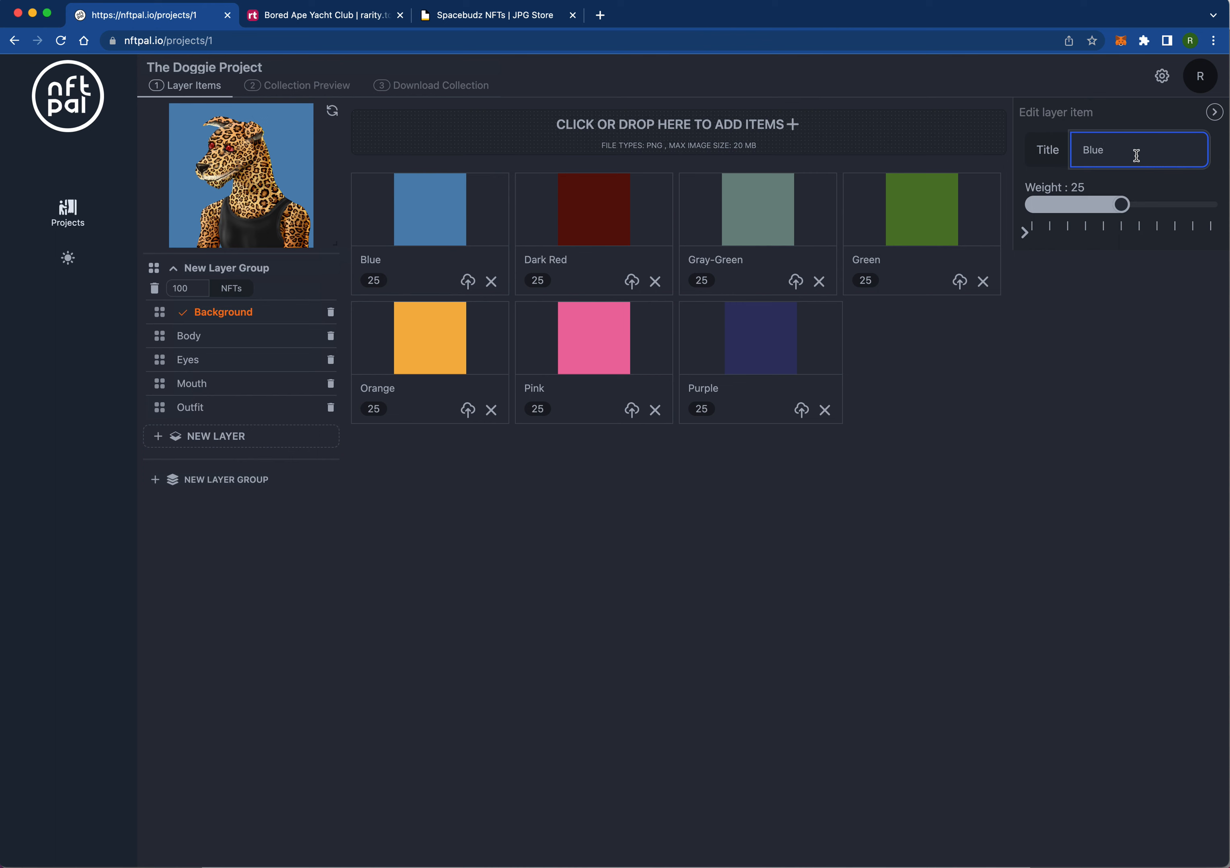
pyautogui.write('Background')
# Step: Set the rarity weight of Blue Background to 48 and of Dark Red to 10
pyautogui.doubleClick(376, 281)
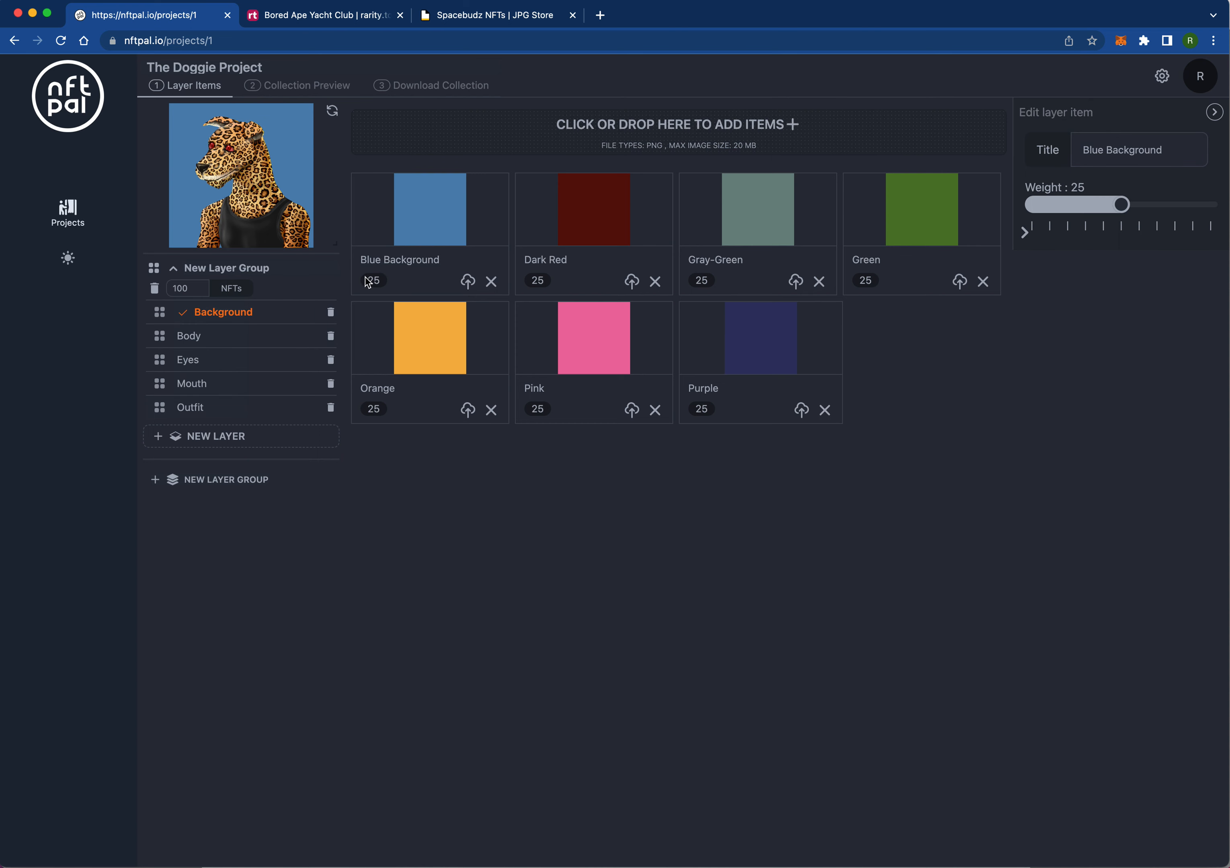
pyautogui.moveTo(524, 281); pyautogui.dragTo(556, 280)
pyautogui.click(731, 283)
pyautogui.moveTo(1122, 206); pyautogui.dragTo(1204, 212)
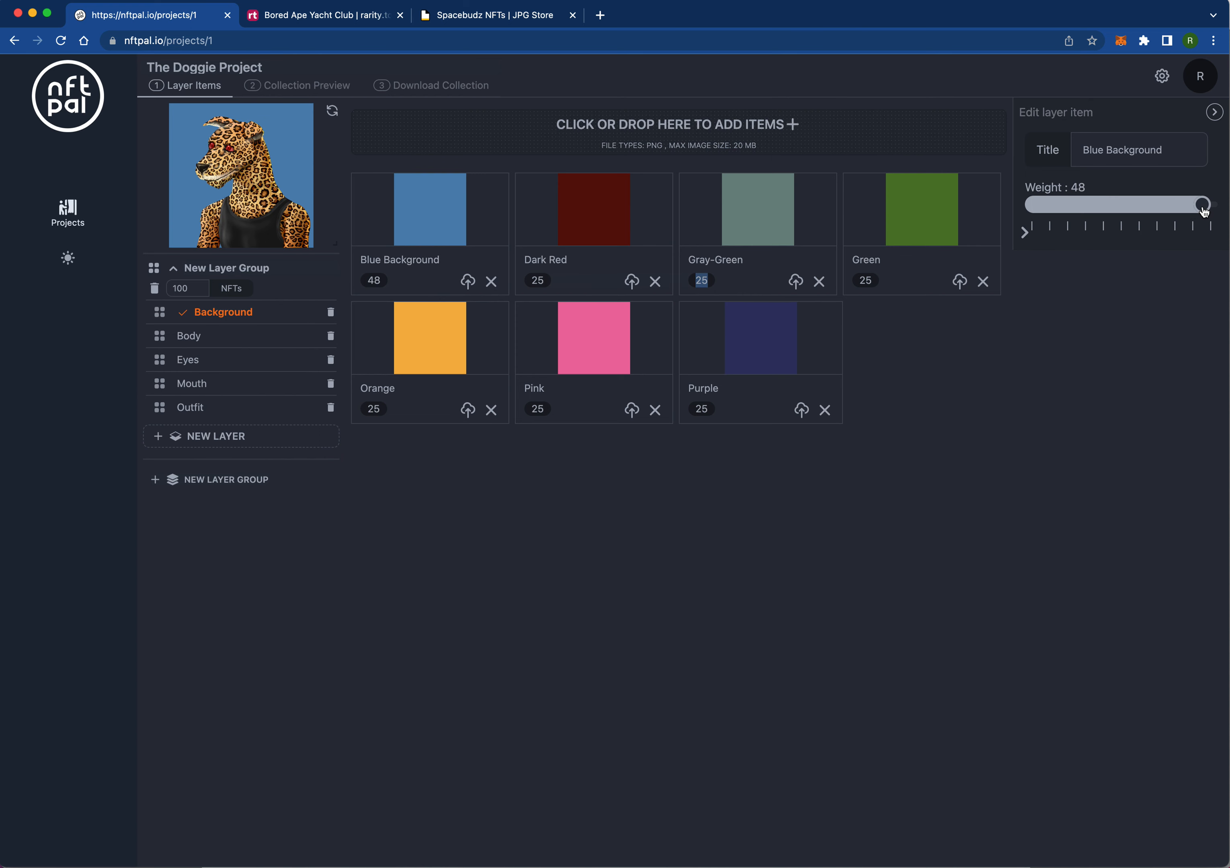
pyautogui.click(610, 215)
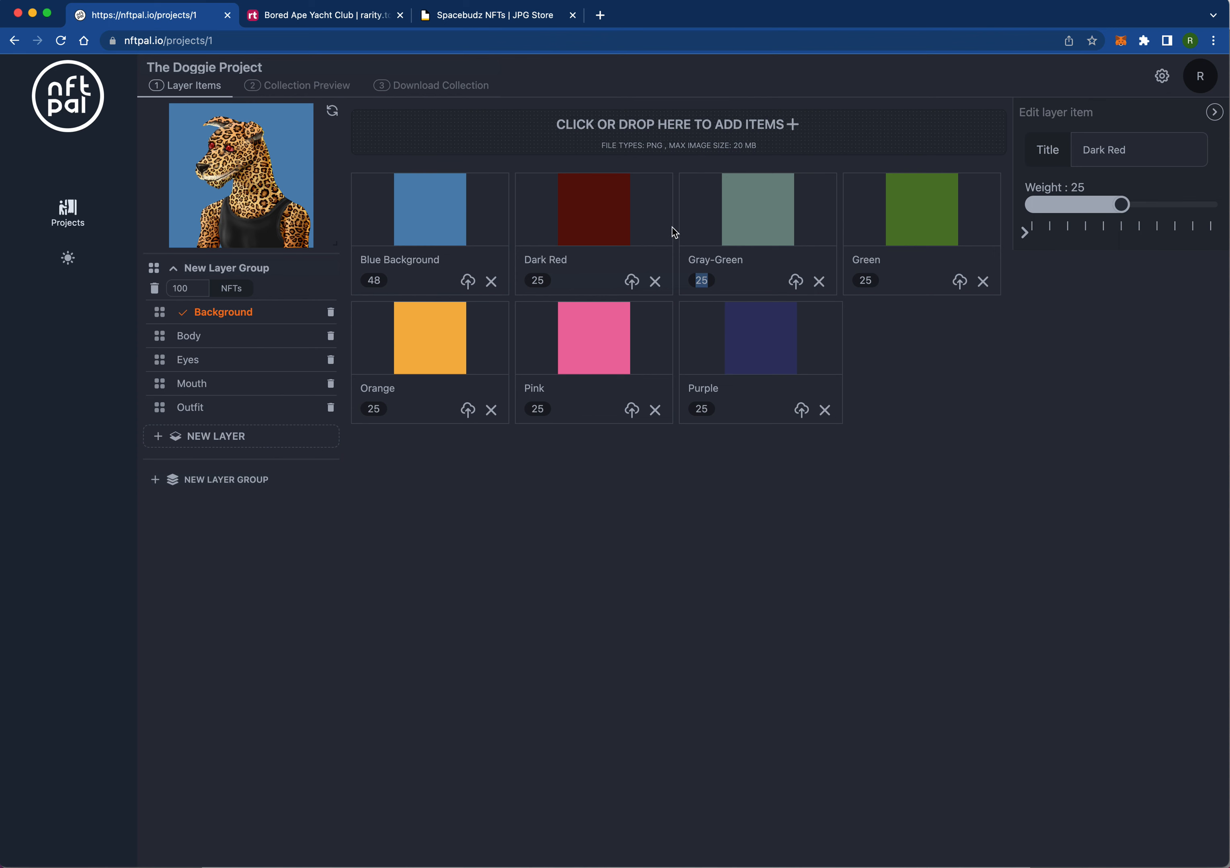
pyautogui.moveTo(1121, 211); pyautogui.dragTo(1070, 211)
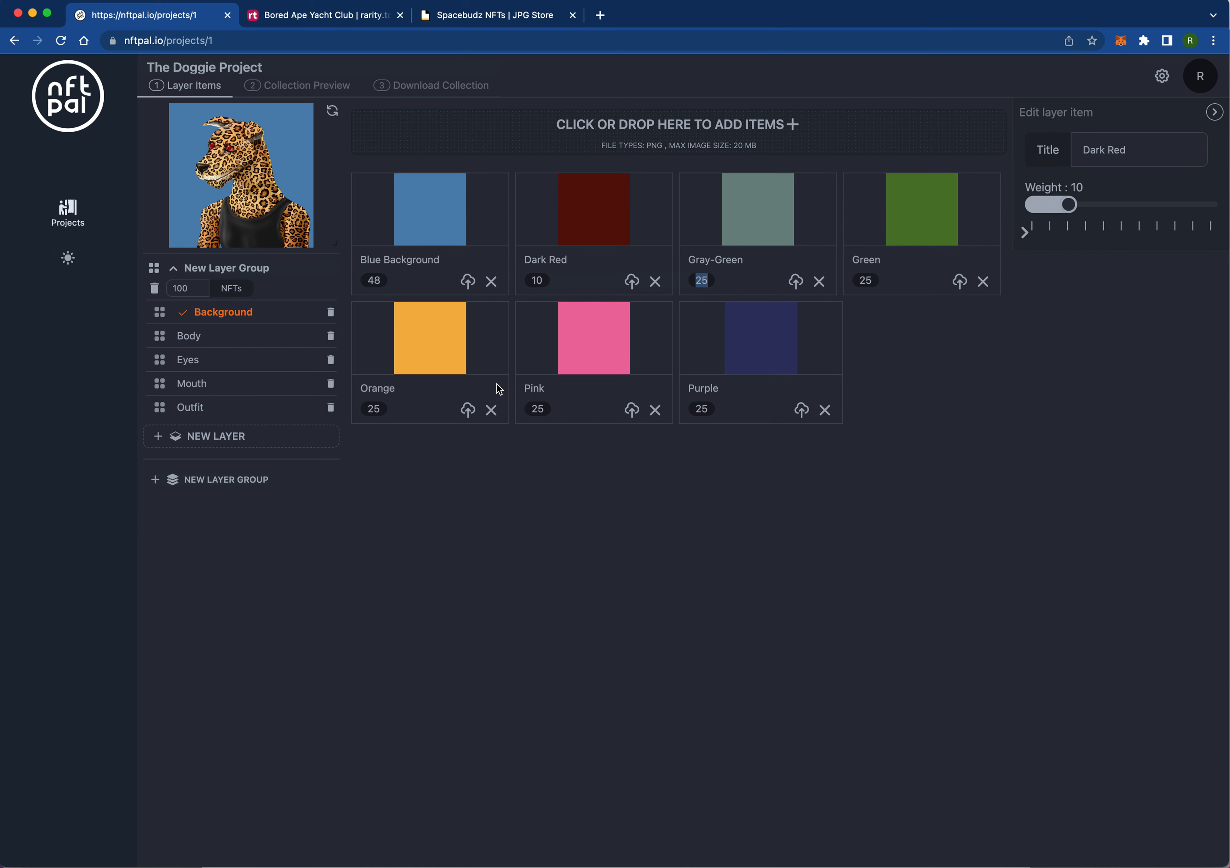
# Step: Set the Cheetah item's weight in the Body layer to 12 and close the item editor
pyautogui.click(208, 339)
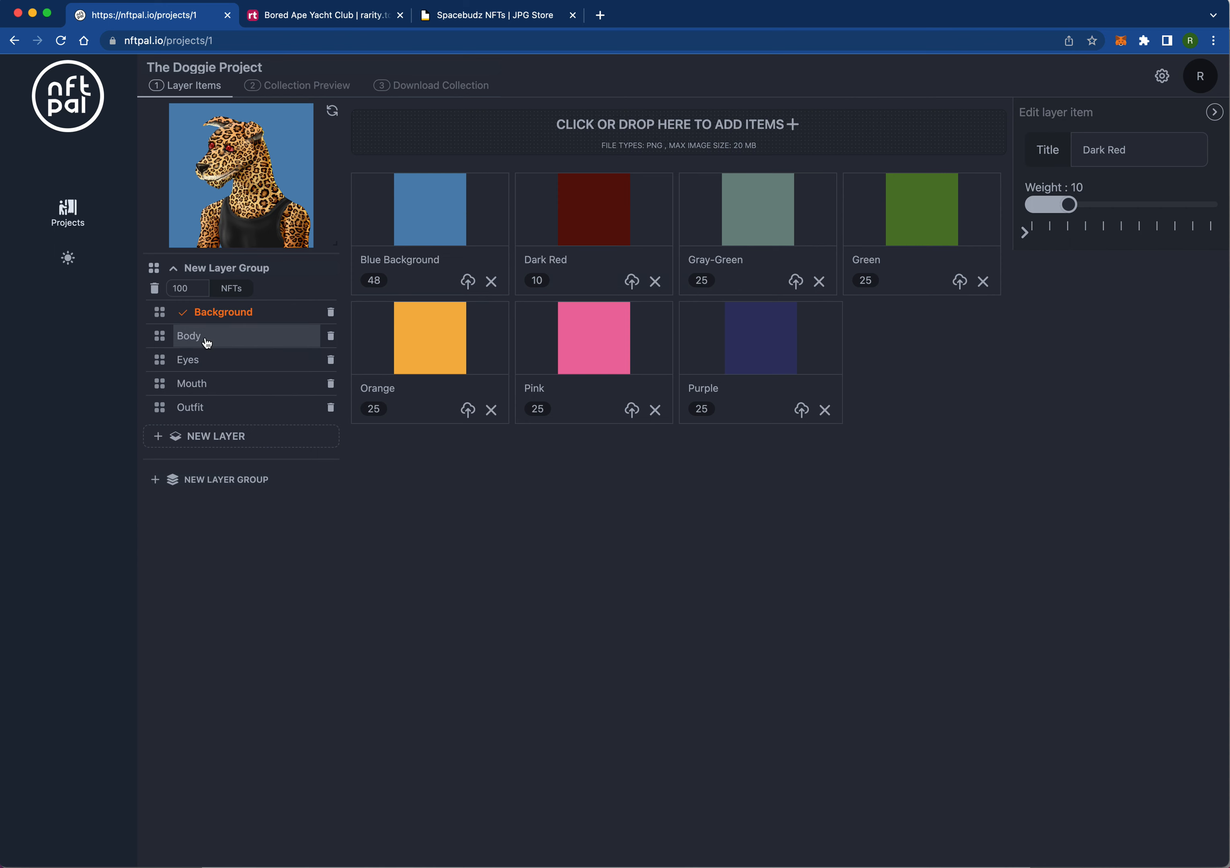
pyautogui.click(190, 346)
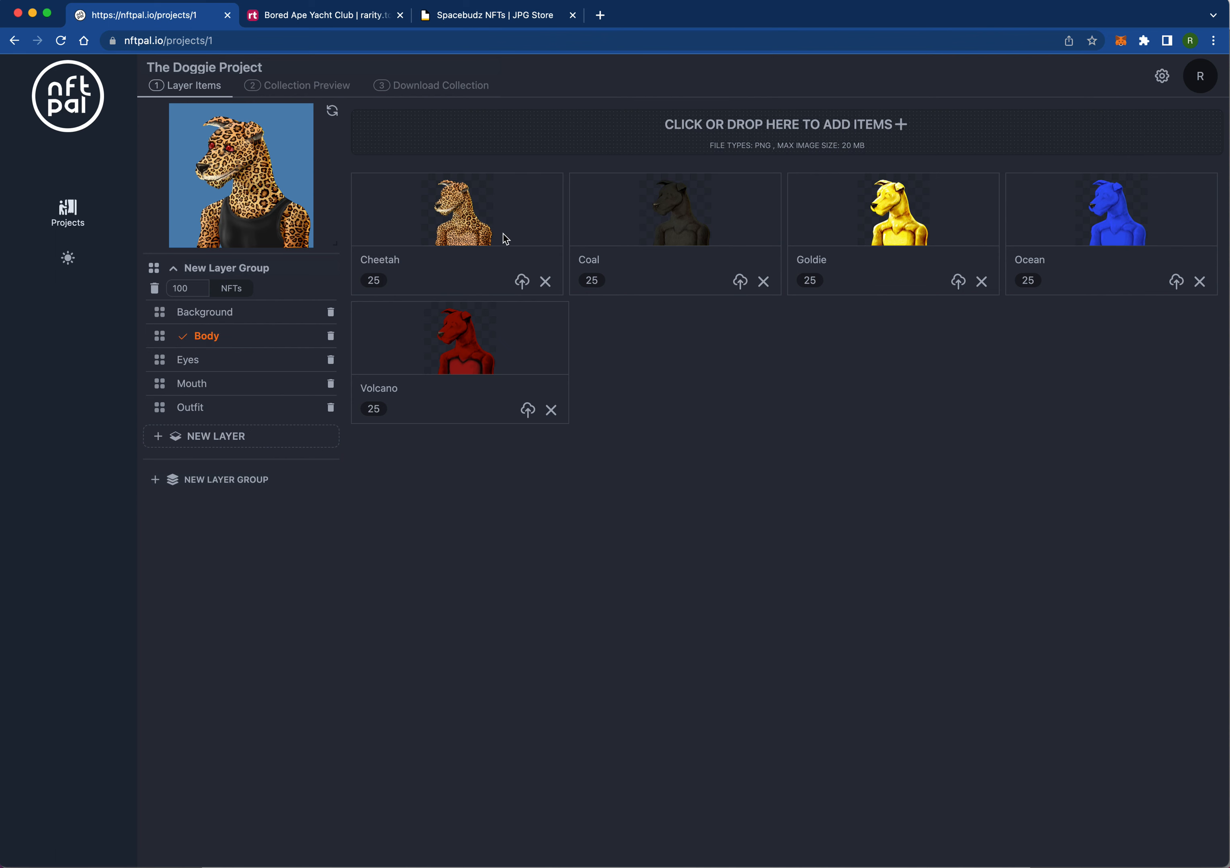
pyautogui.click(456, 226)
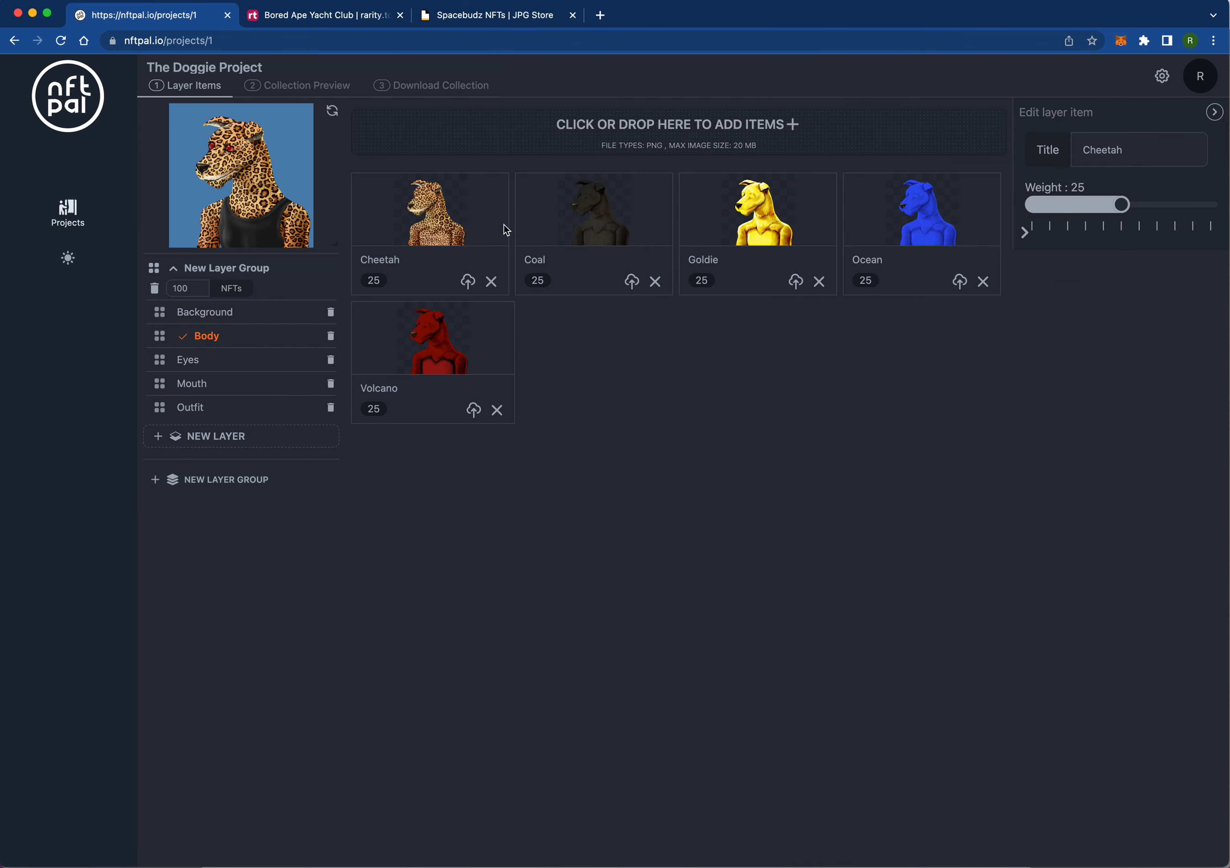
pyautogui.moveTo(1124, 211); pyautogui.dragTo(1079, 212)
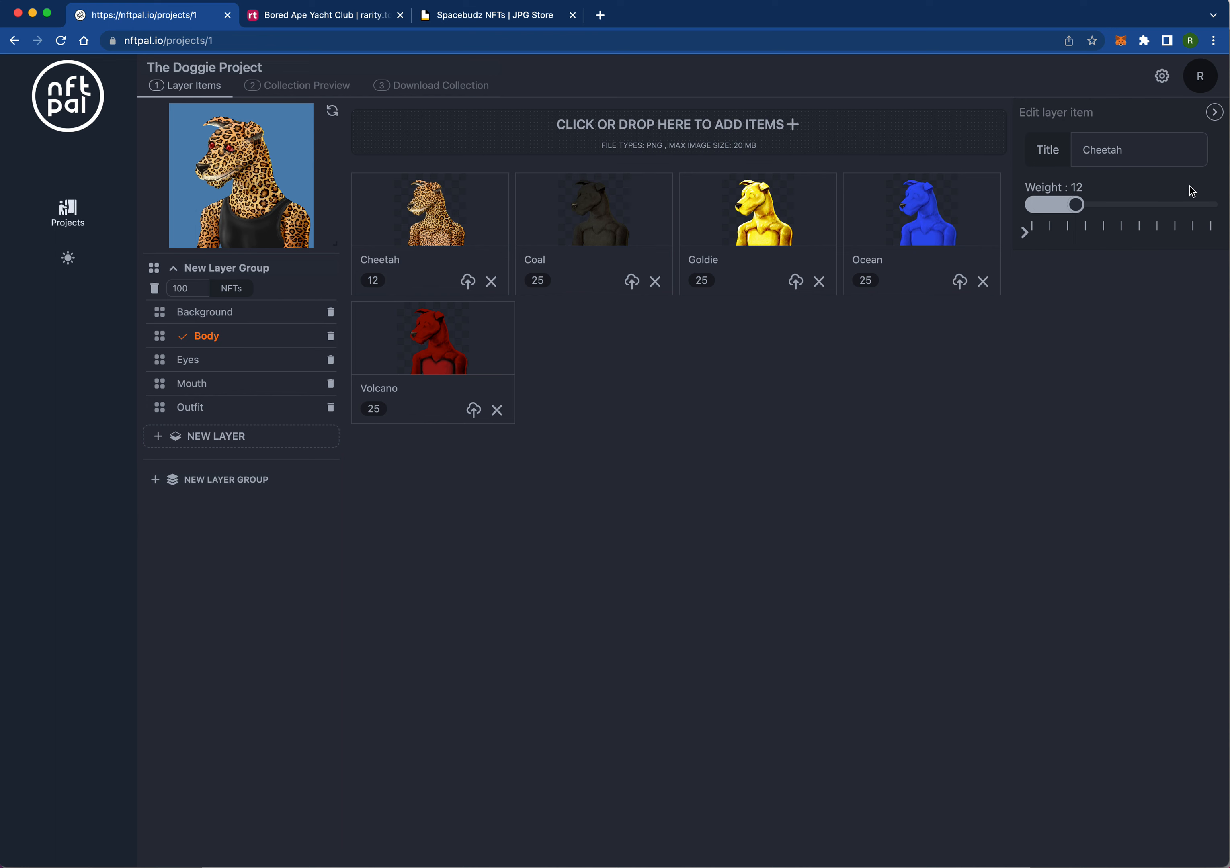
pyautogui.click(1214, 113)
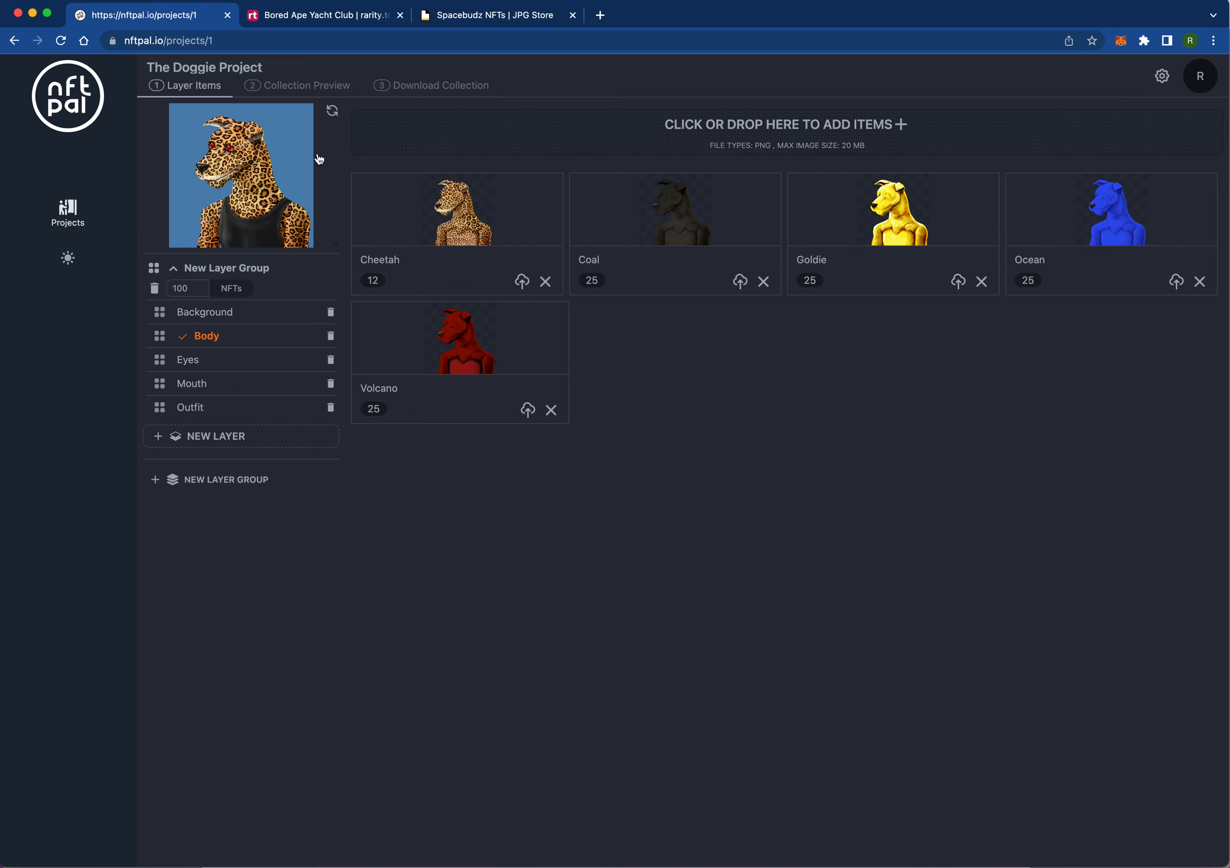
# Step: Open the collection preview and look through the generated NFTs from first to last
pyautogui.click(318, 96)
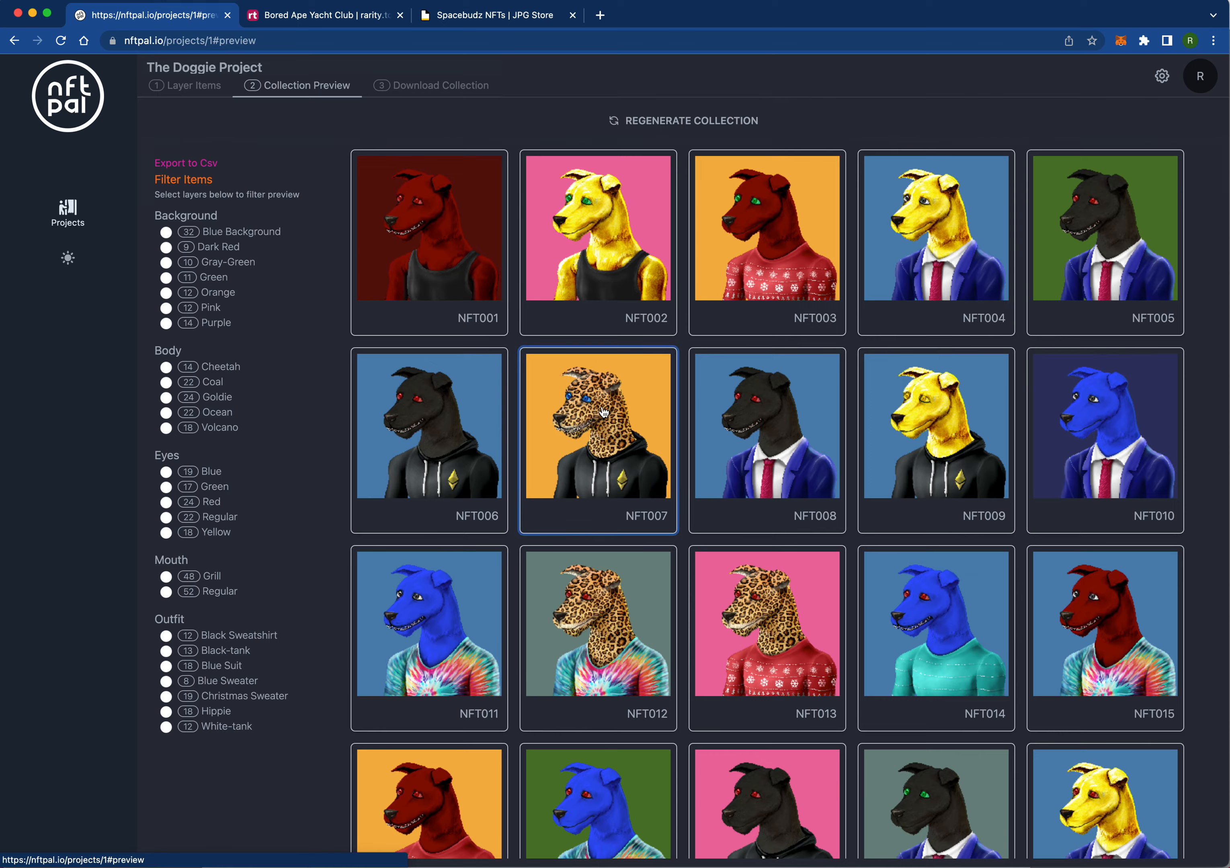
pyautogui.scroll(-8, 605, 407)
pyautogui.scroll(-20, 606, 406)
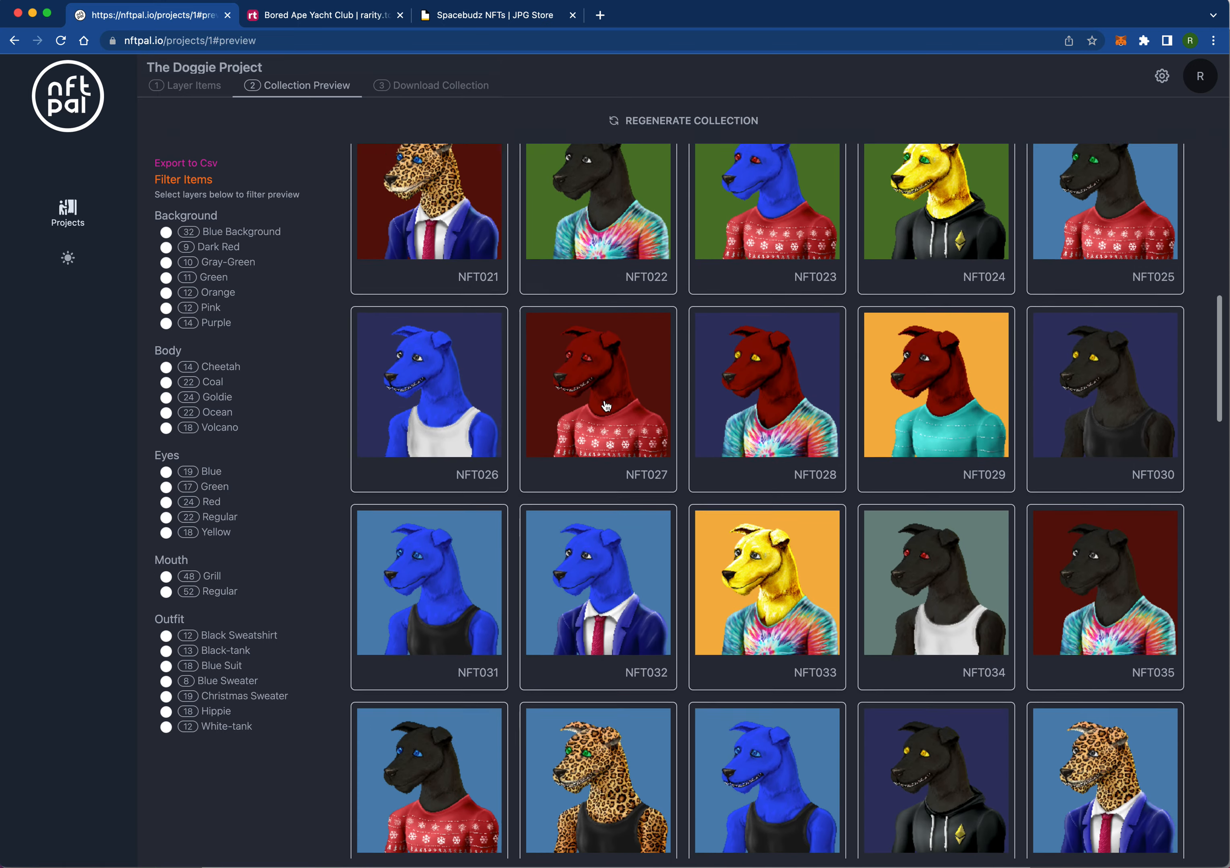
pyautogui.scroll(-14, 606, 406)
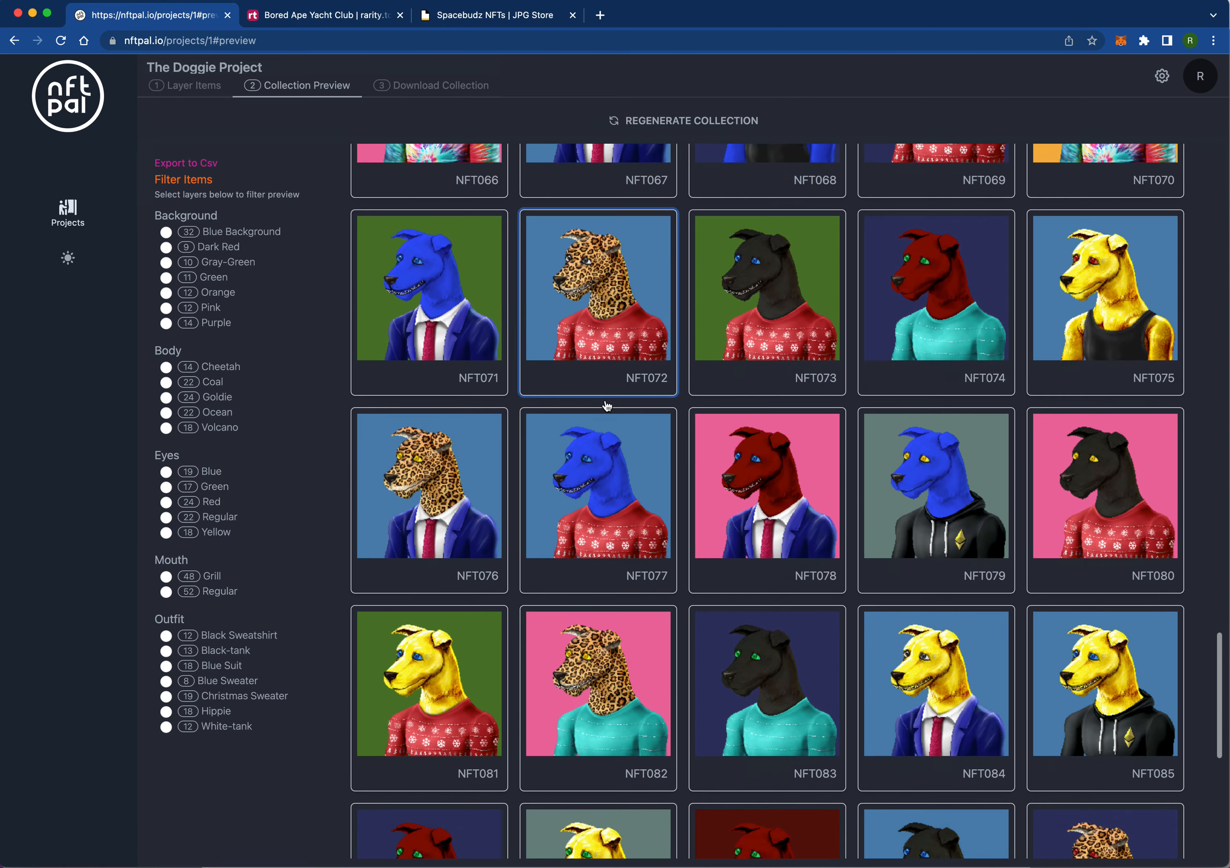
pyautogui.scroll(6, 606, 406)
pyautogui.scroll(-5, 606, 406)
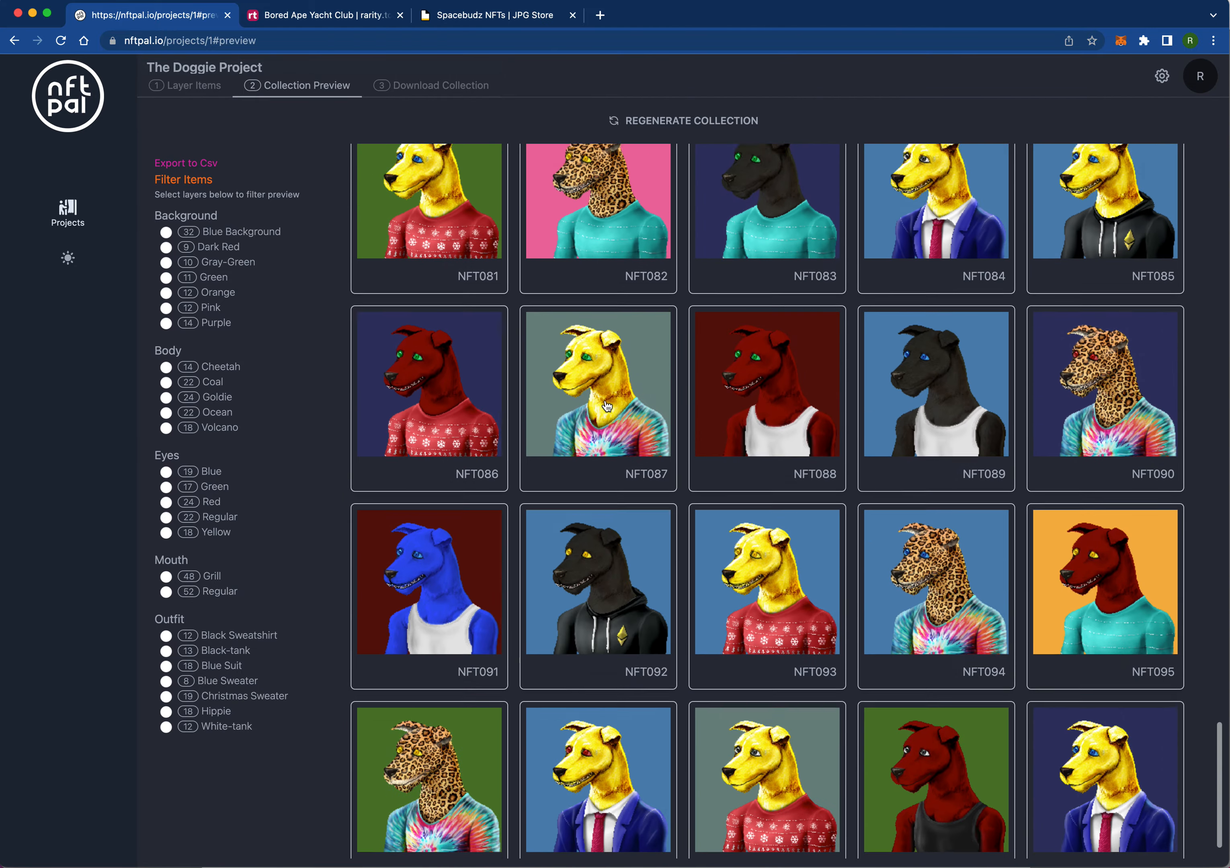
pyautogui.scroll(20, 606, 406)
pyautogui.scroll(15, 606, 406)
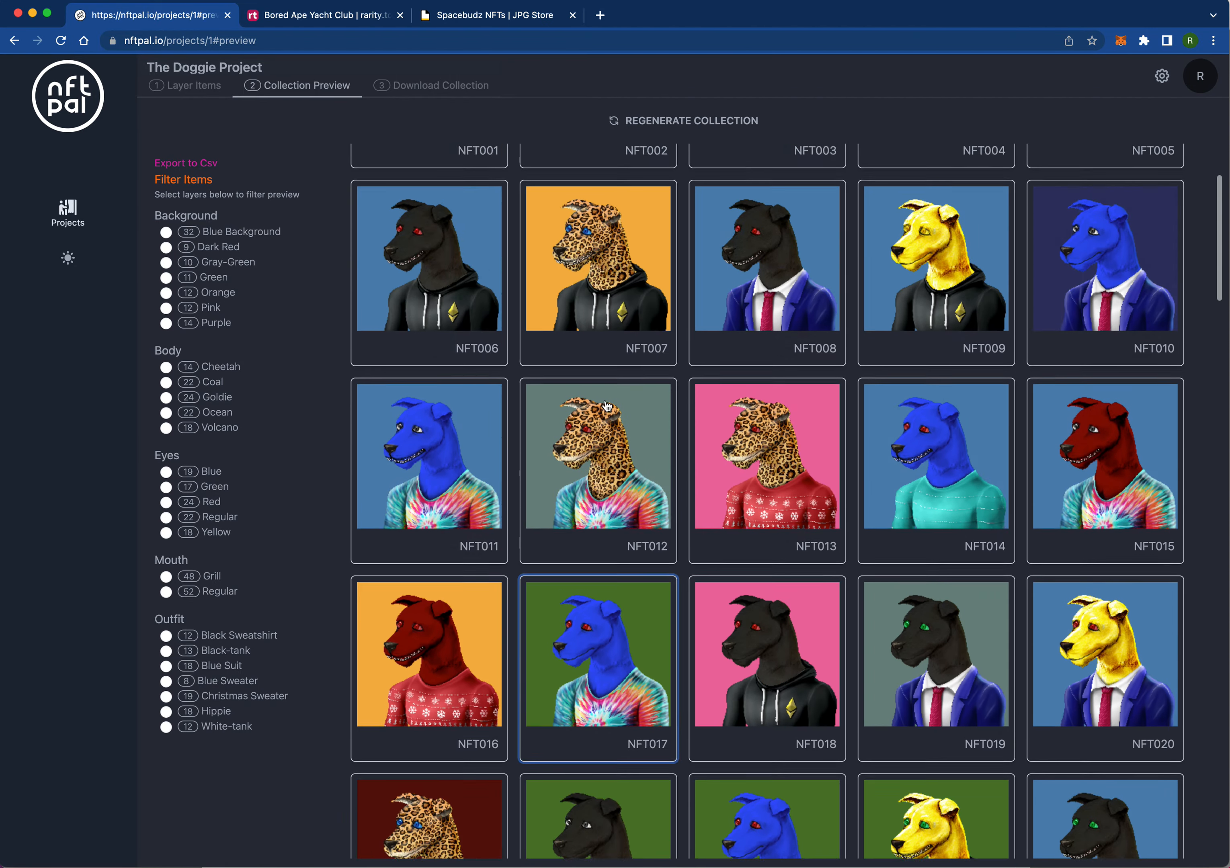
# Step: Check the layer group's NFT quantity in the layer items, and return to browse the collection preview
pyautogui.click(193, 85)
pyautogui.moveTo(190, 284); pyautogui.dragTo(139, 288)
pyautogui.click(317, 94)
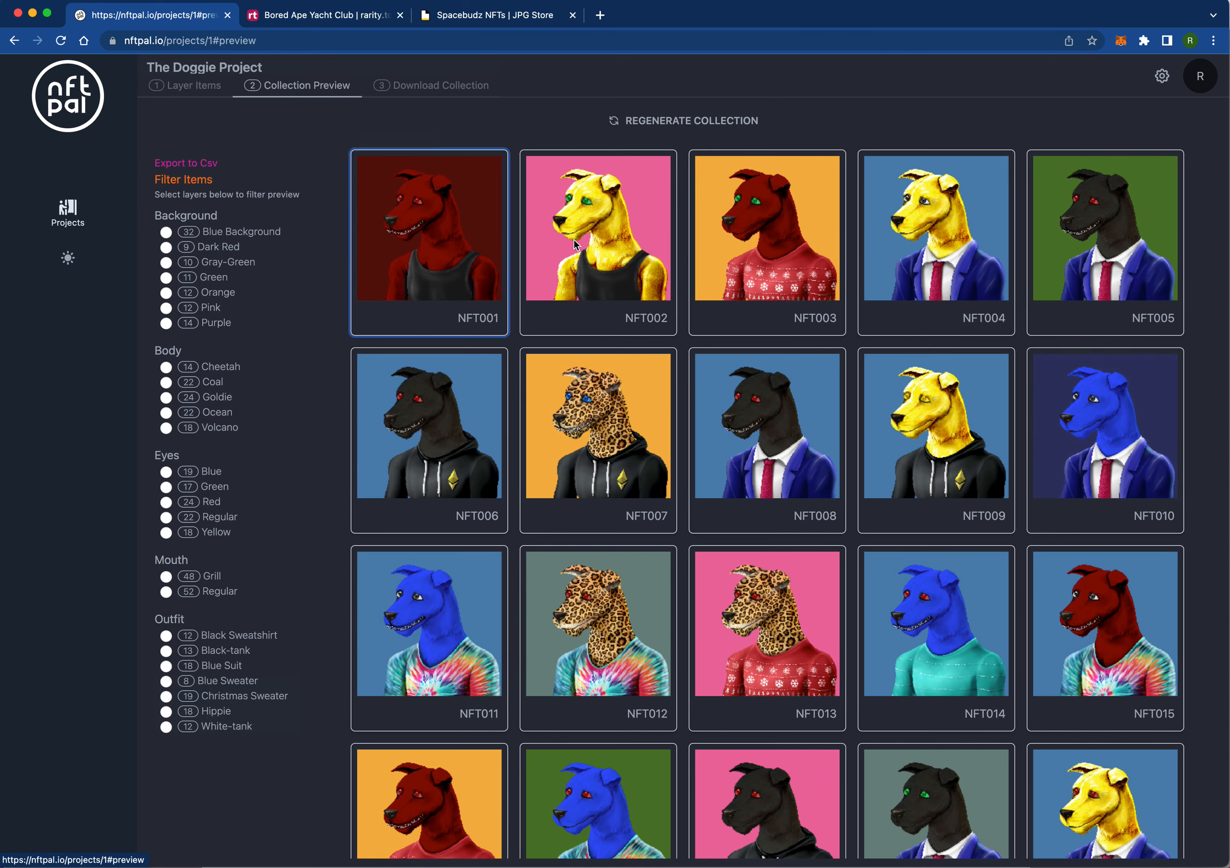
pyautogui.scroll(-10, 754, 344)
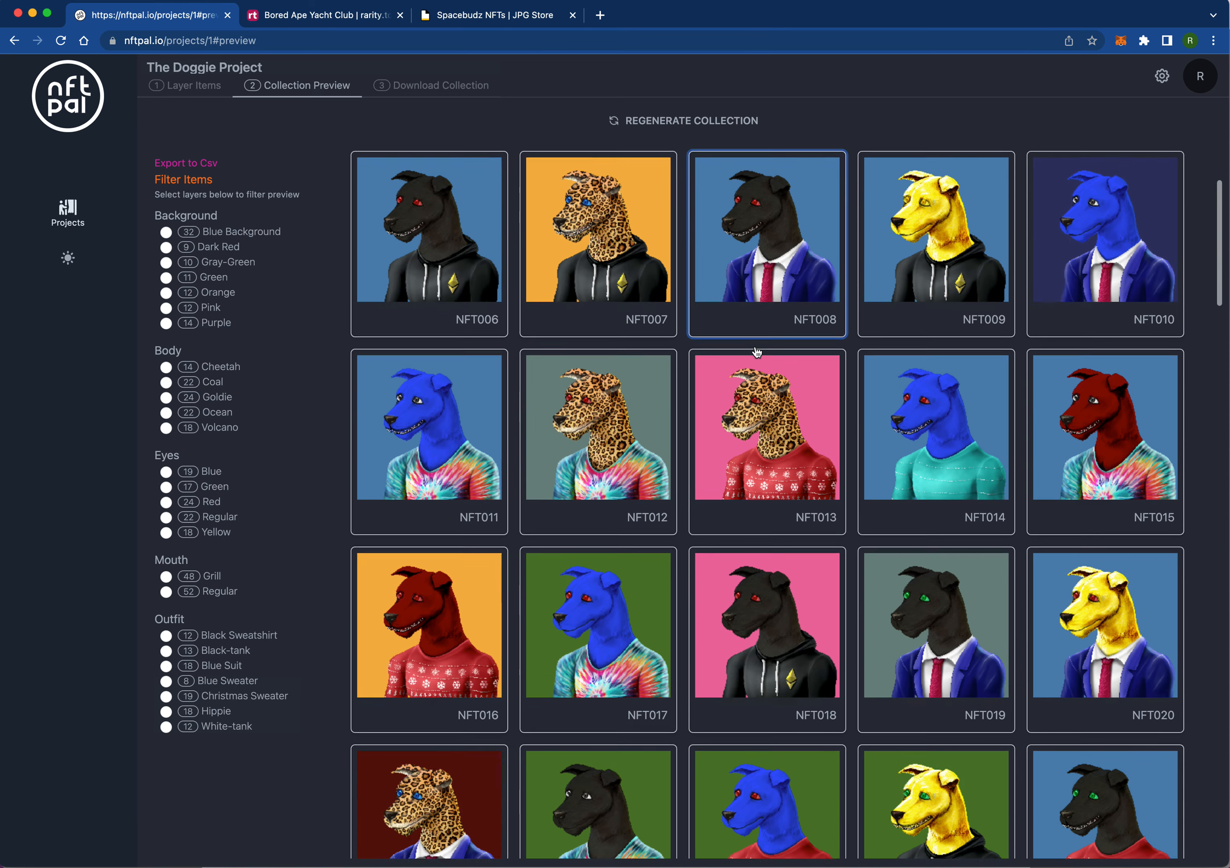
pyautogui.scroll(-10, 750, 342)
pyautogui.scroll(20, 751, 342)
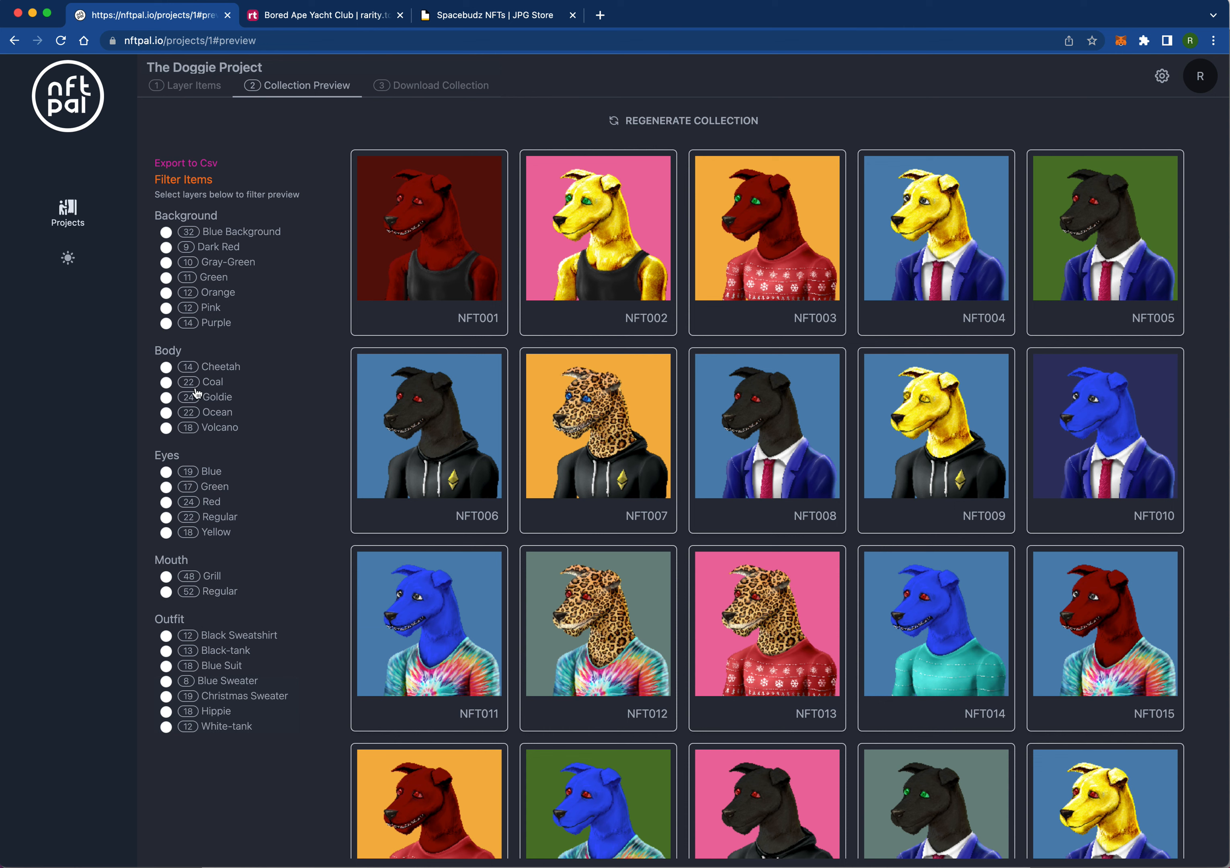
# Step: Filter the collection preview by Blue Background and look through the matching NFTs
pyautogui.moveTo(155, 215); pyautogui.dragTo(231, 220)
pyautogui.moveTo(156, 354); pyautogui.dragTo(199, 356)
pyautogui.click(266, 330)
pyautogui.click(166, 232)
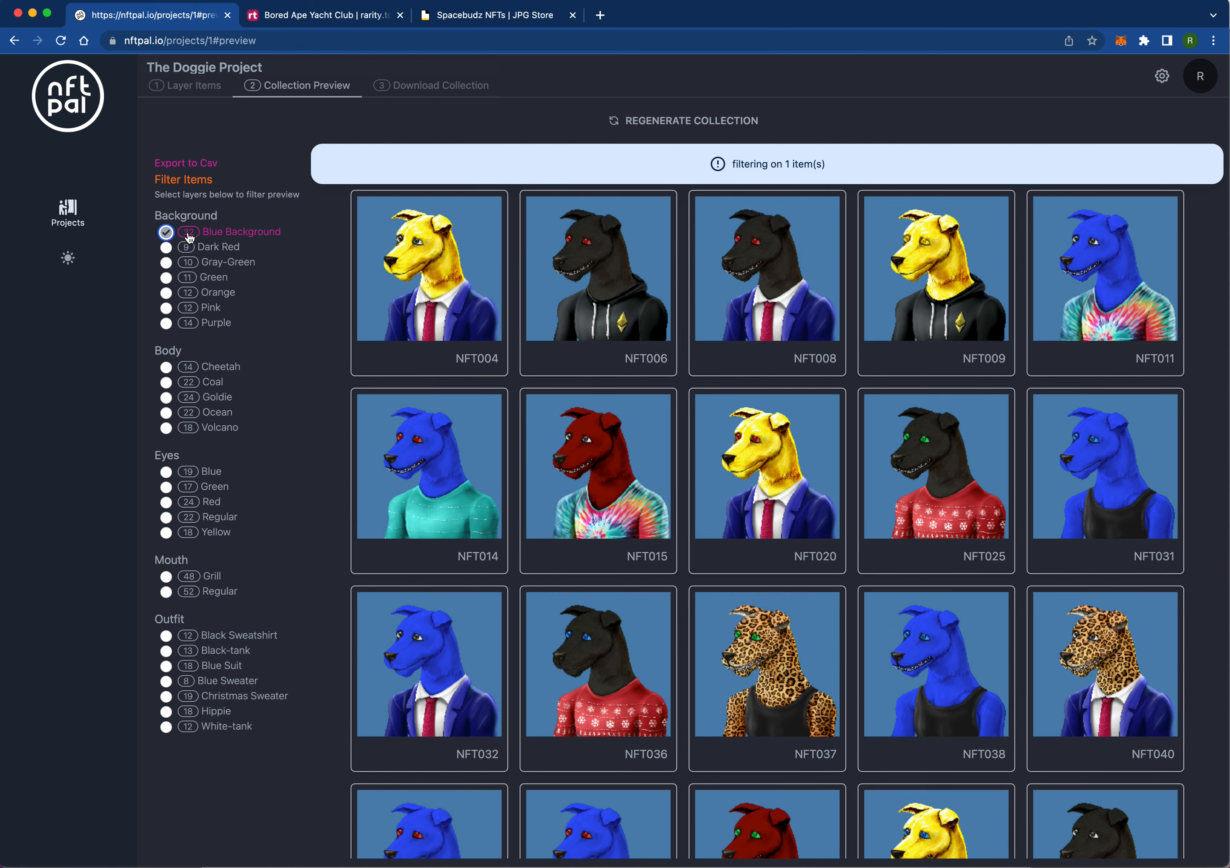
pyautogui.scroll(-5, 684, 337)
pyautogui.scroll(-5, 685, 336)
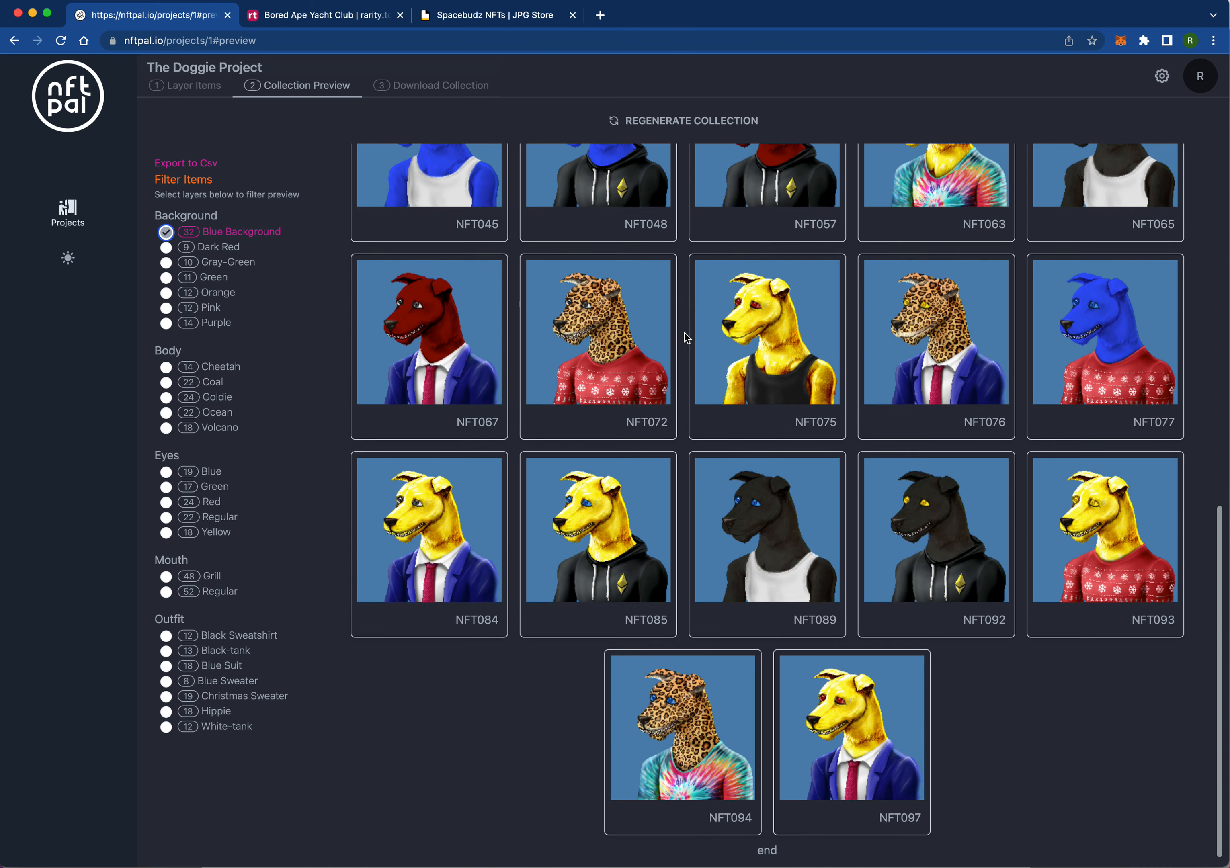
pyautogui.scroll(15, 685, 336)
pyautogui.scroll(-3, 686, 338)
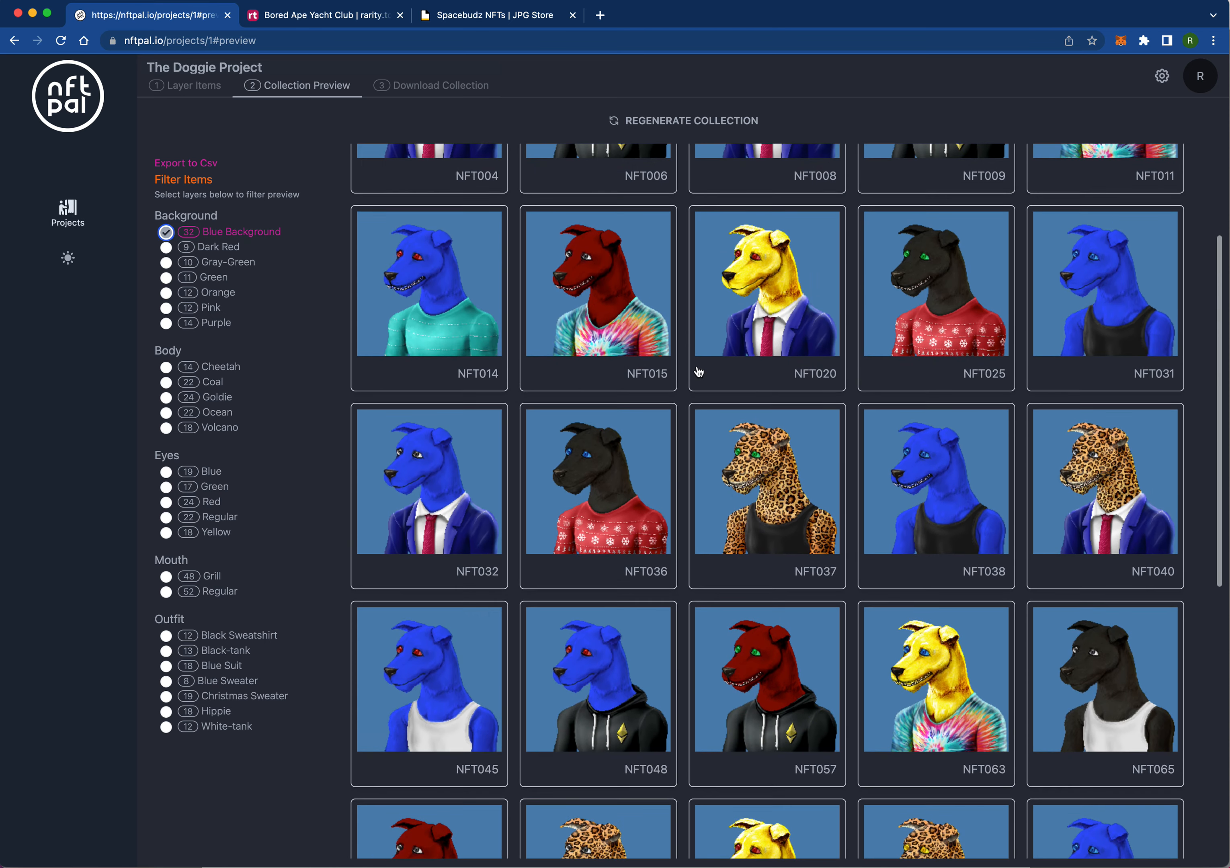
pyautogui.scroll(-8, 905, 417)
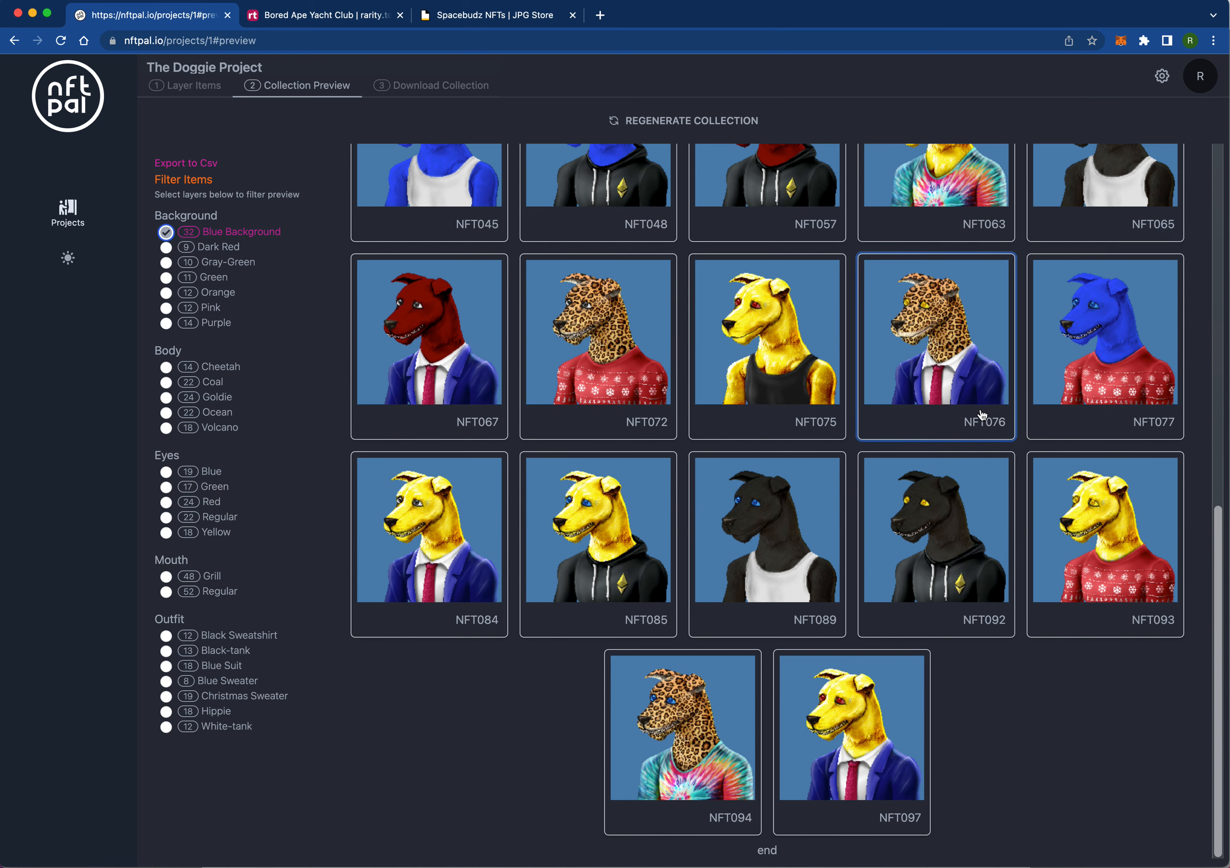
pyautogui.scroll(15, 793, 369)
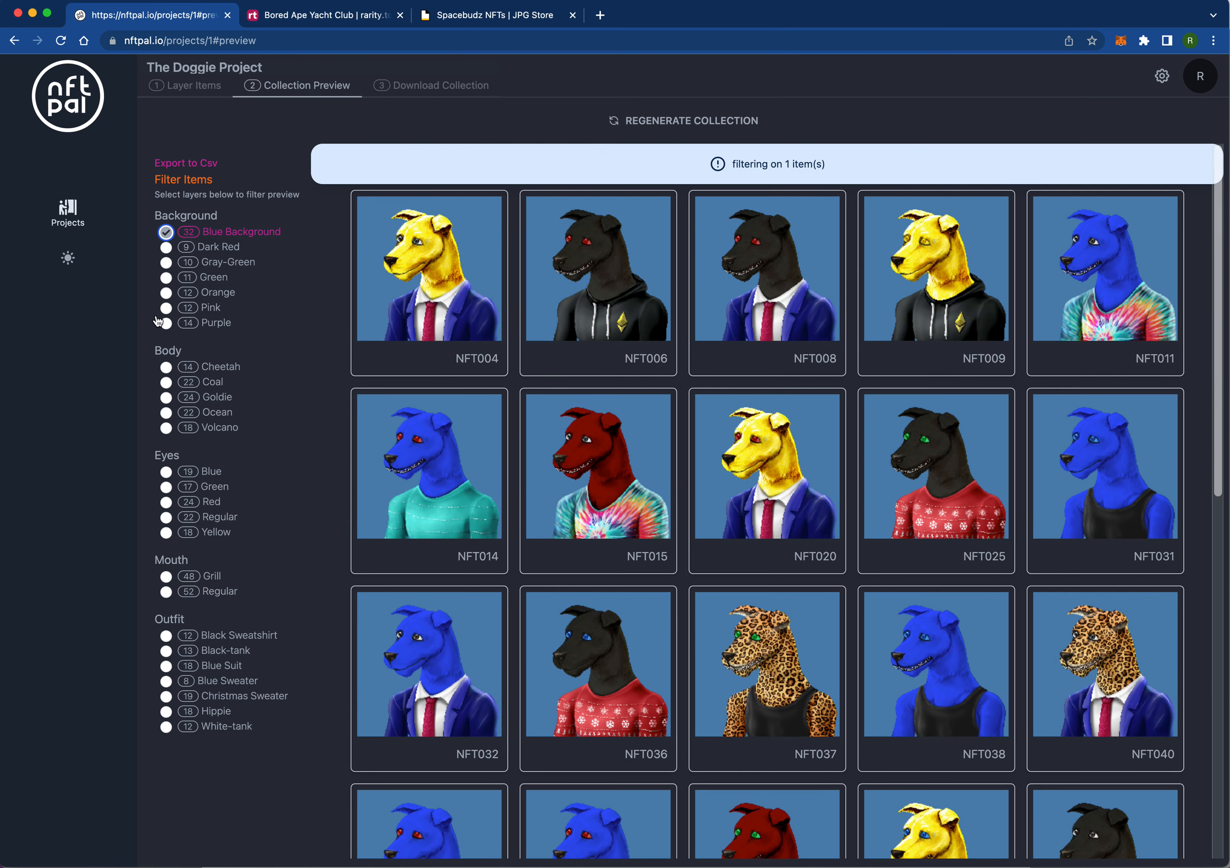
# Step: Narrow the filter to Cheetah bodies with Blue eyes, viewing the attributes of NFT037 and NFT094, and close the details
pyautogui.click(167, 368)
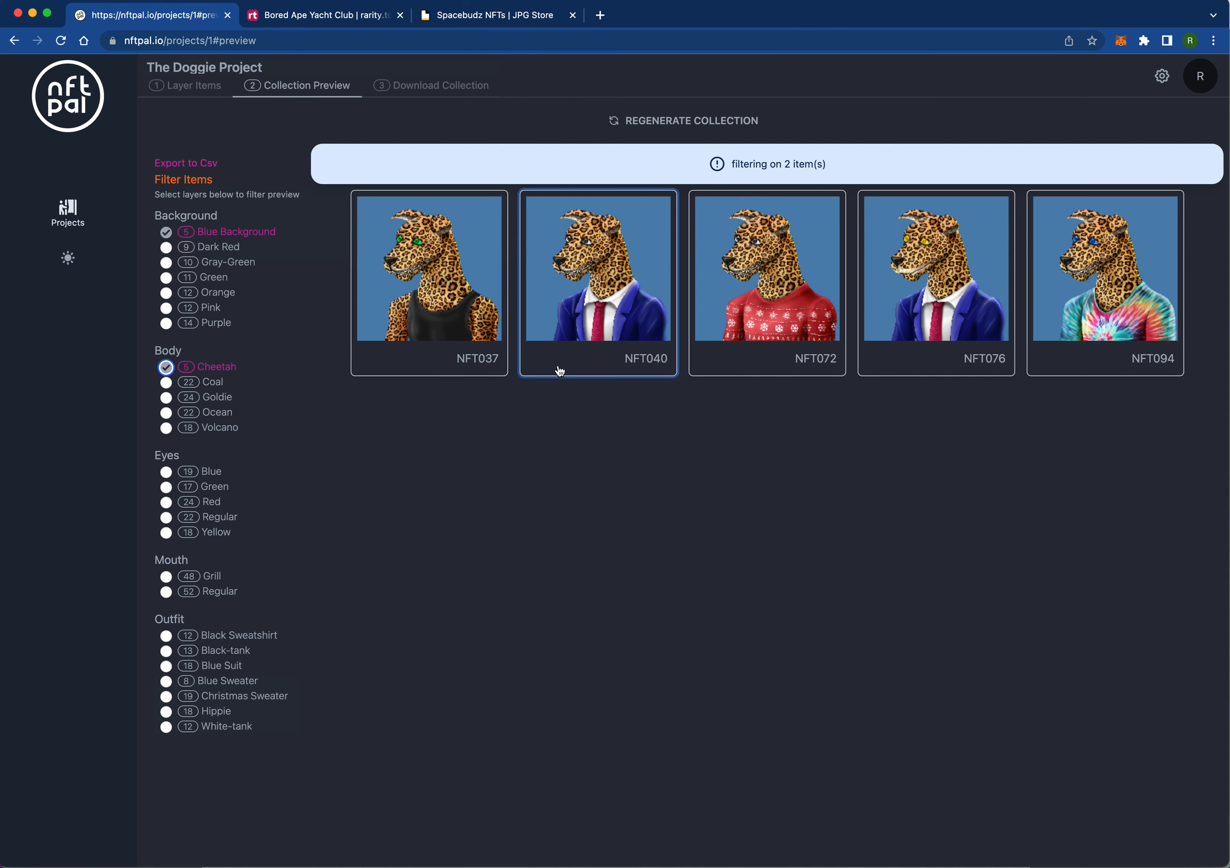
pyautogui.click(436, 293)
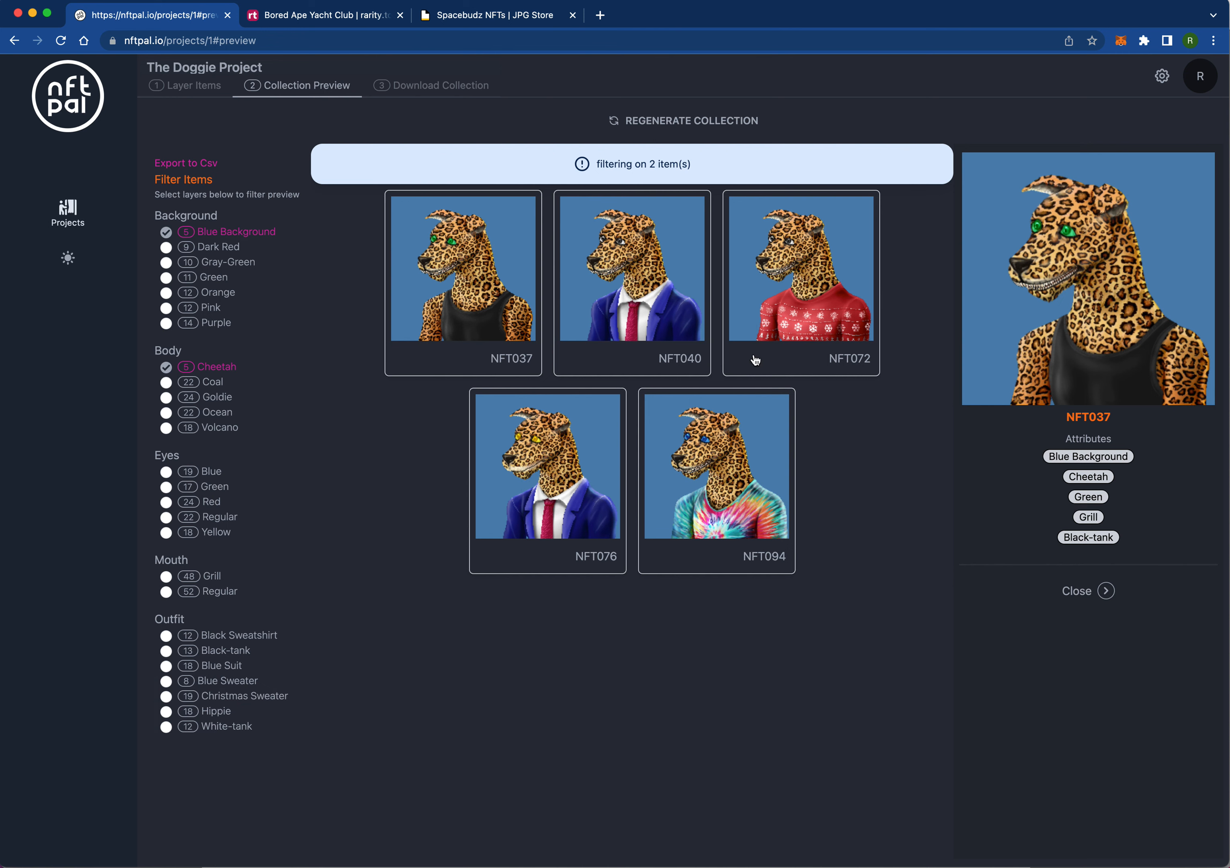
pyautogui.click(166, 472)
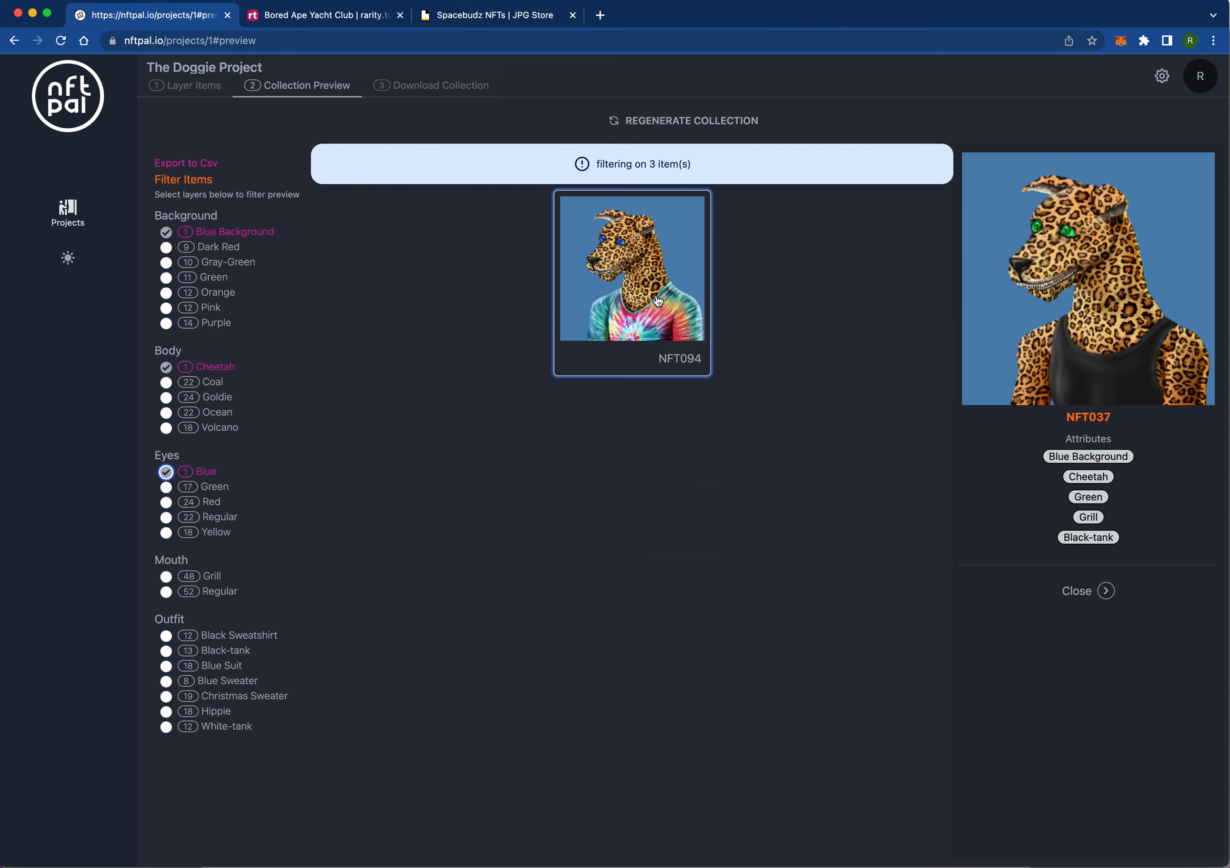
pyautogui.click(595, 291)
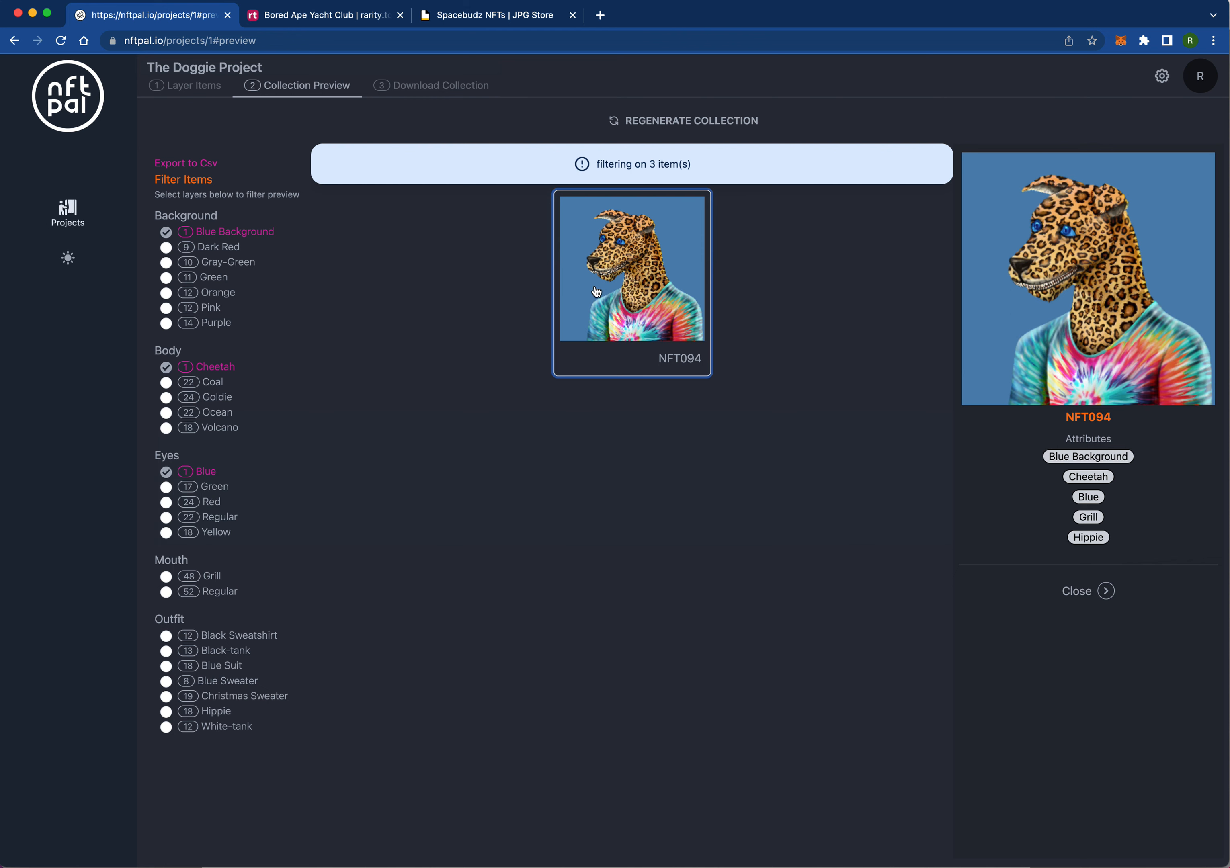
pyautogui.click(1106, 592)
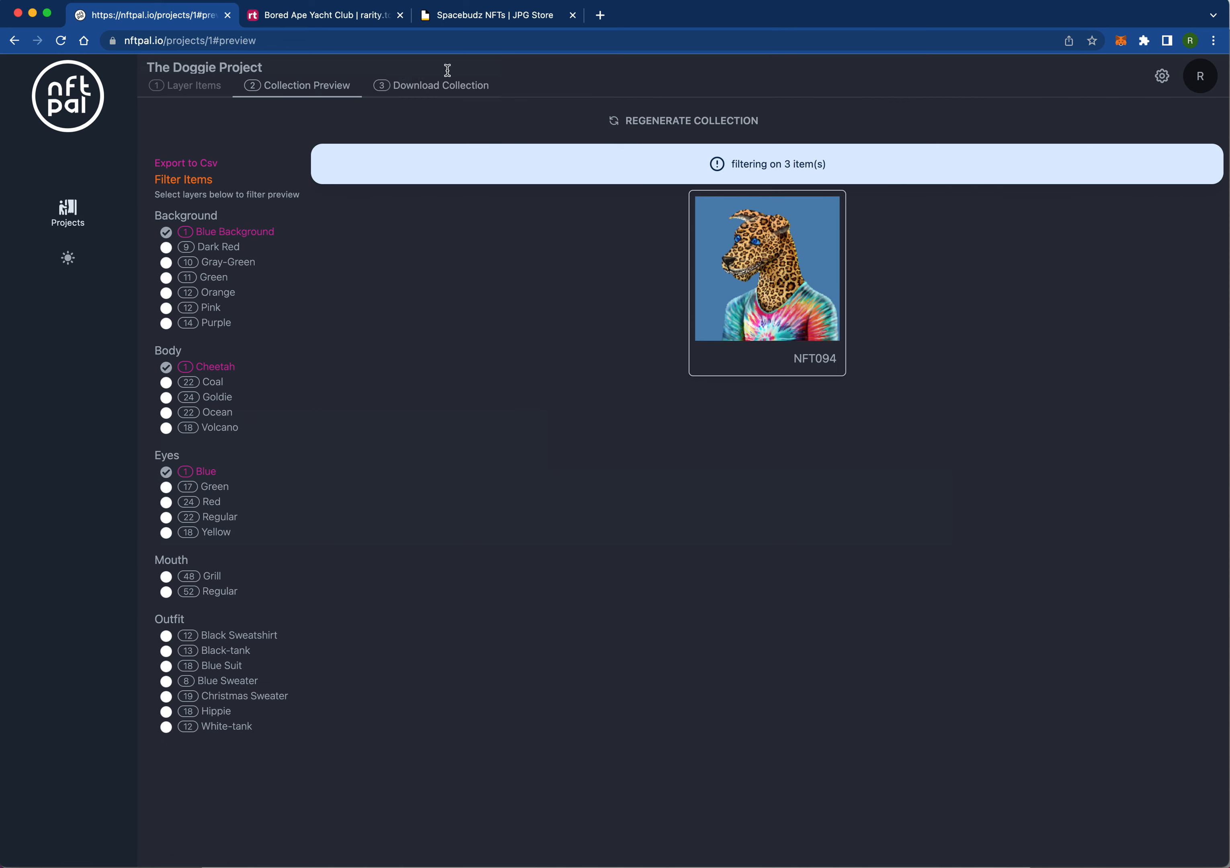
# Step: Open the project settings from the download stage, keep the image width at 1000 px and set the NFT name prefix to Doggie
pyautogui.click(436, 86)
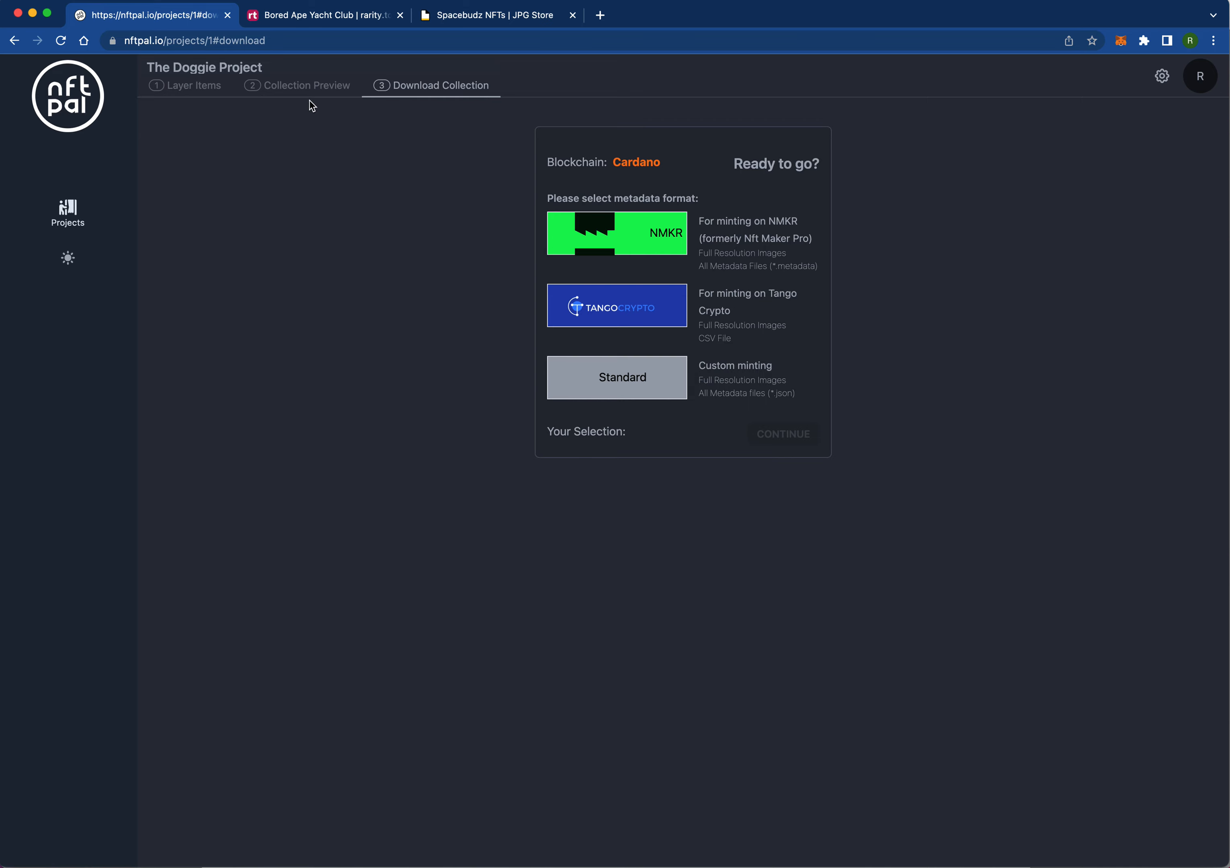
pyautogui.click(1161, 78)
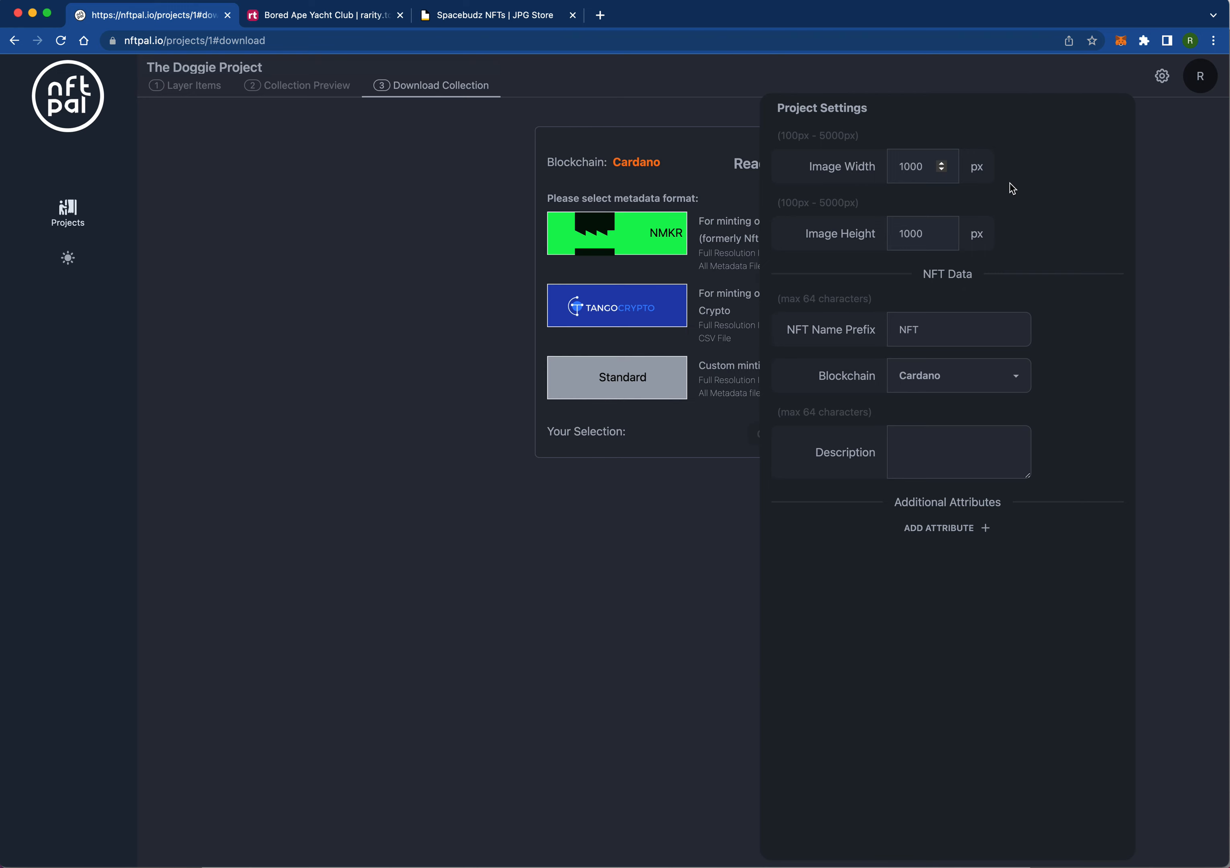
pyautogui.moveTo(923, 167); pyautogui.dragTo(873, 170)
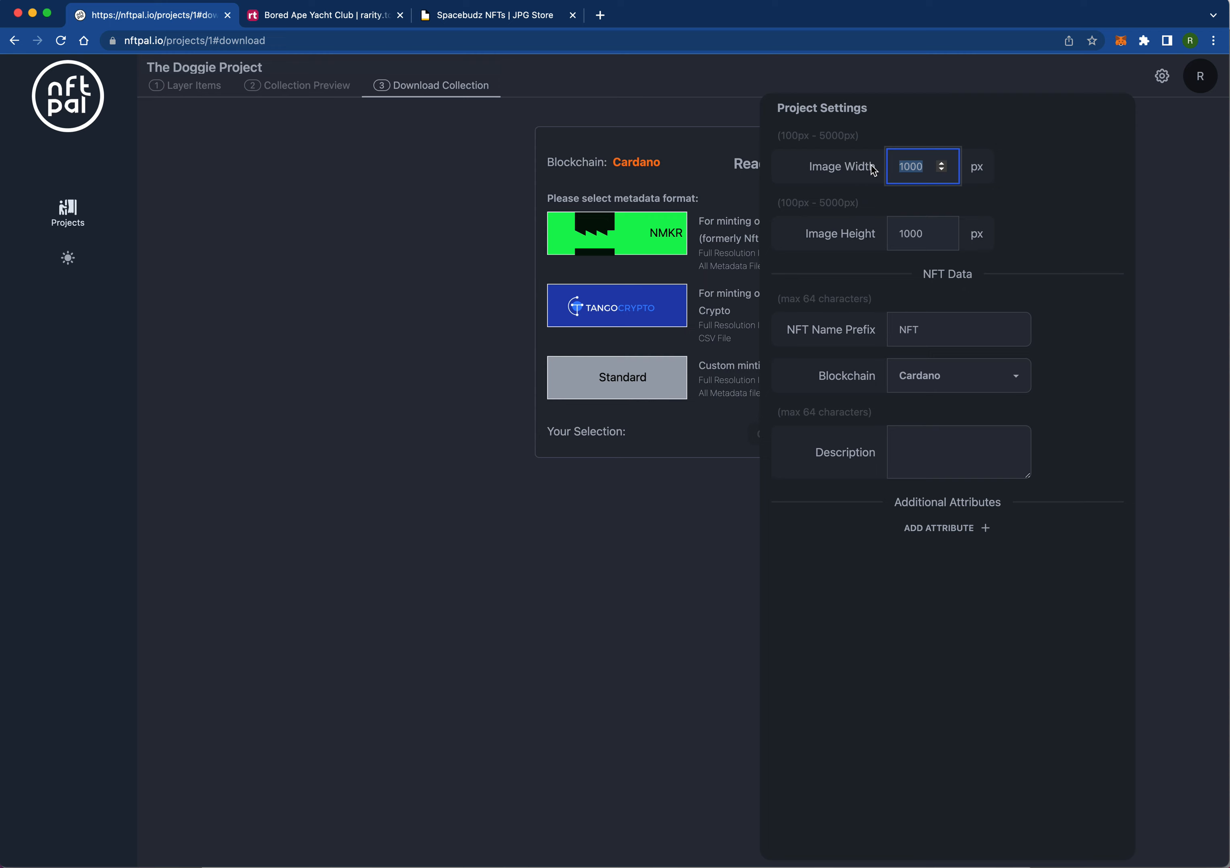
pyautogui.write('30')
pyautogui.press('BackSpace')
pyautogui.press('BackSpace')
pyautogui.press('BackSpace')
pyautogui.press('BackSpace')
pyautogui.write('1')
pyautogui.press('Tab')
pyautogui.press('Tab')
pyautogui.write('Doggi')
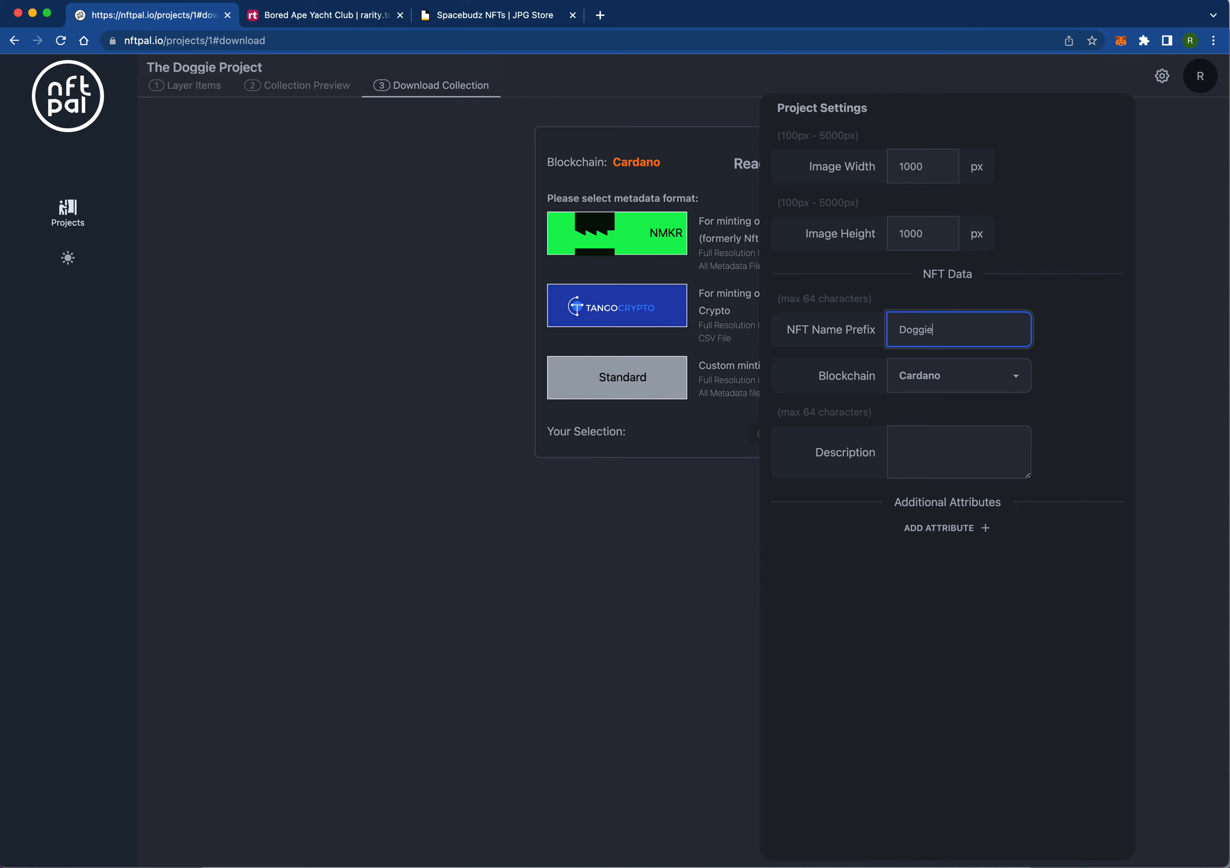
# Step: Keep Cardano as the blockchain, enter the description "This is my first NFT Doggie Collection", and close the project settings
pyautogui.click(950, 387)
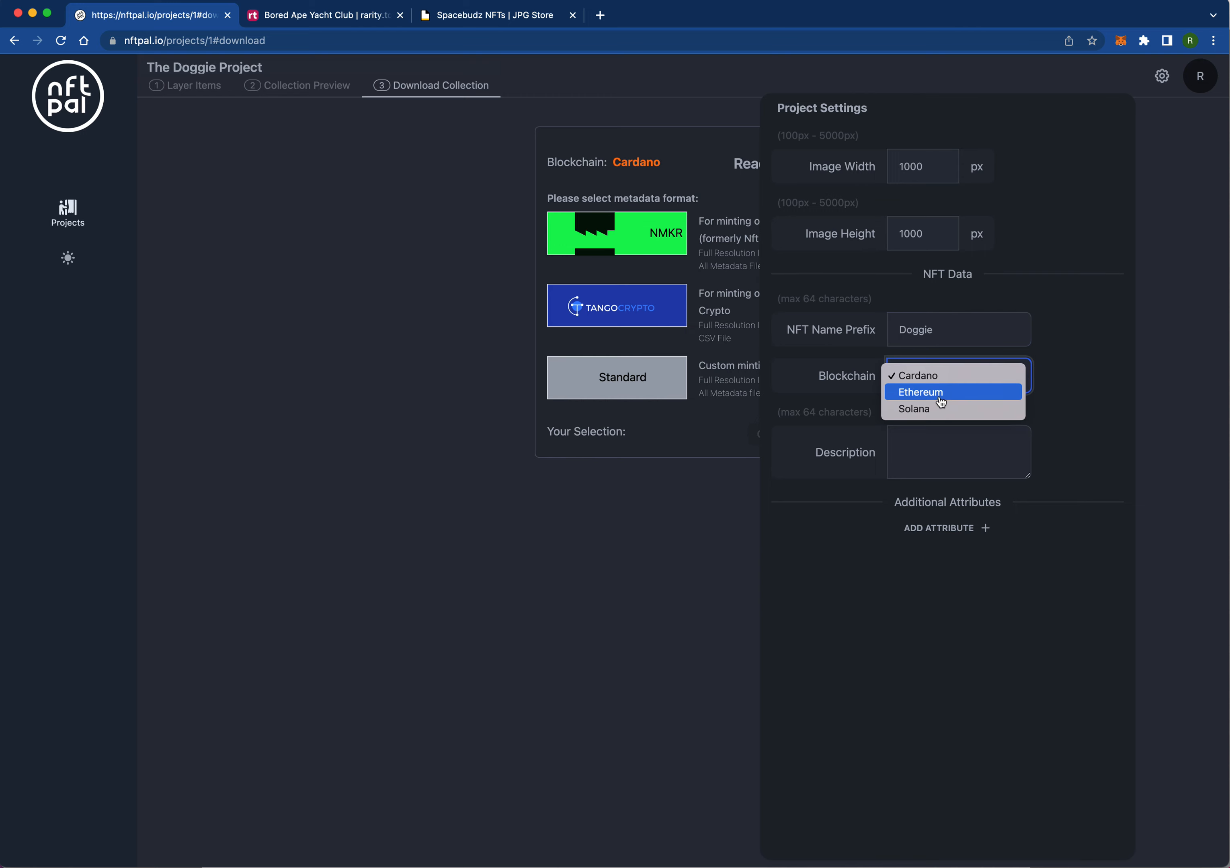
pyautogui.click(931, 382)
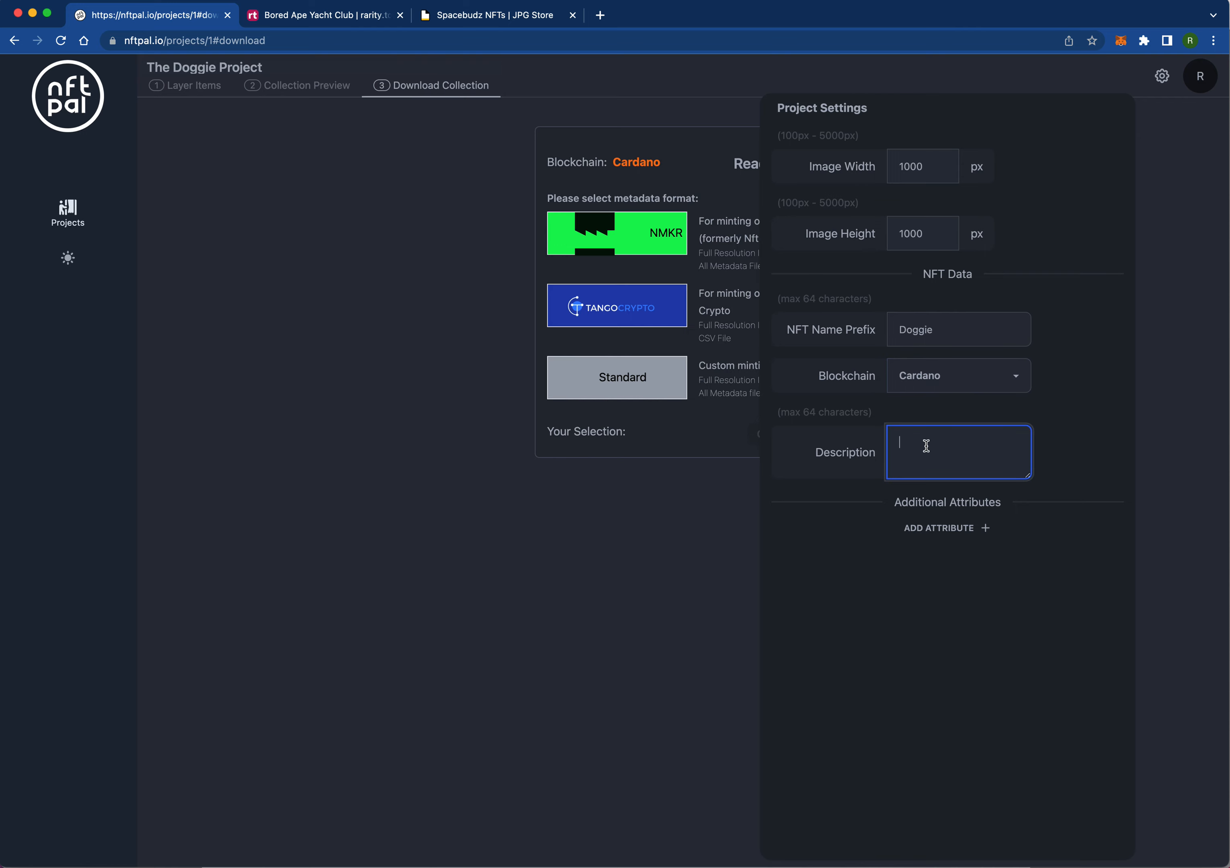
pyautogui.write('This is my first NFT Cooggie Collection')
pyautogui.press('Tab')
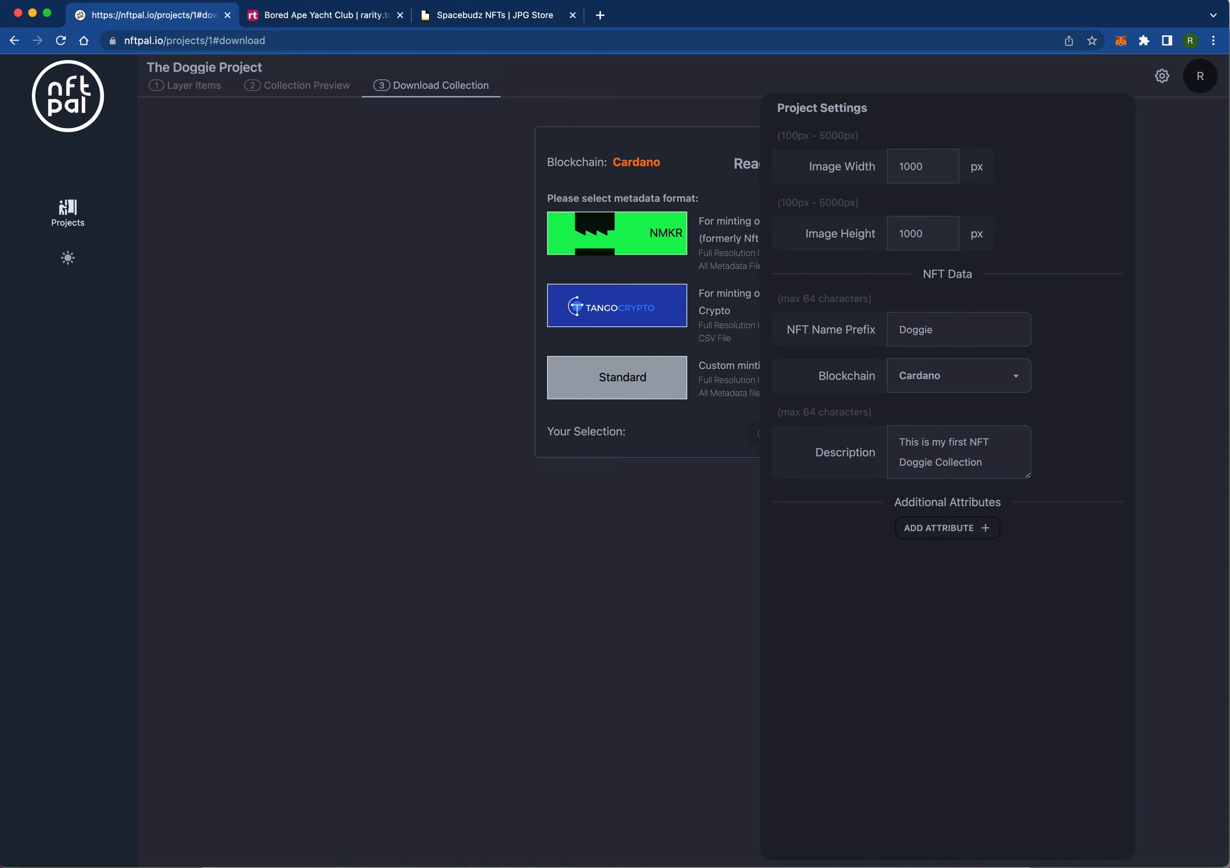
pyautogui.click(392, 187)
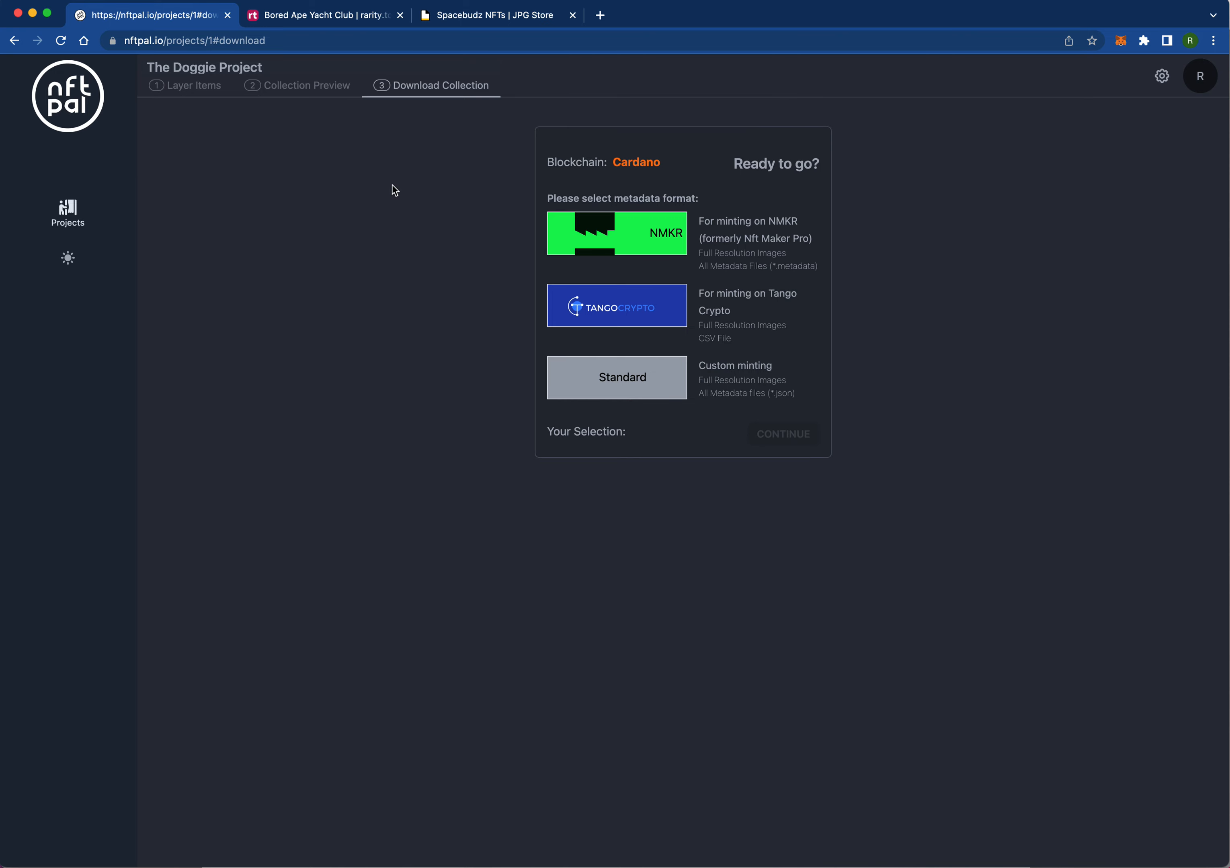
# Step: Clear the Blue Background, Blue eyes and Cheetah filters in the collection preview, and view the details of Doggie001
pyautogui.click(298, 85)
pyautogui.click(166, 231)
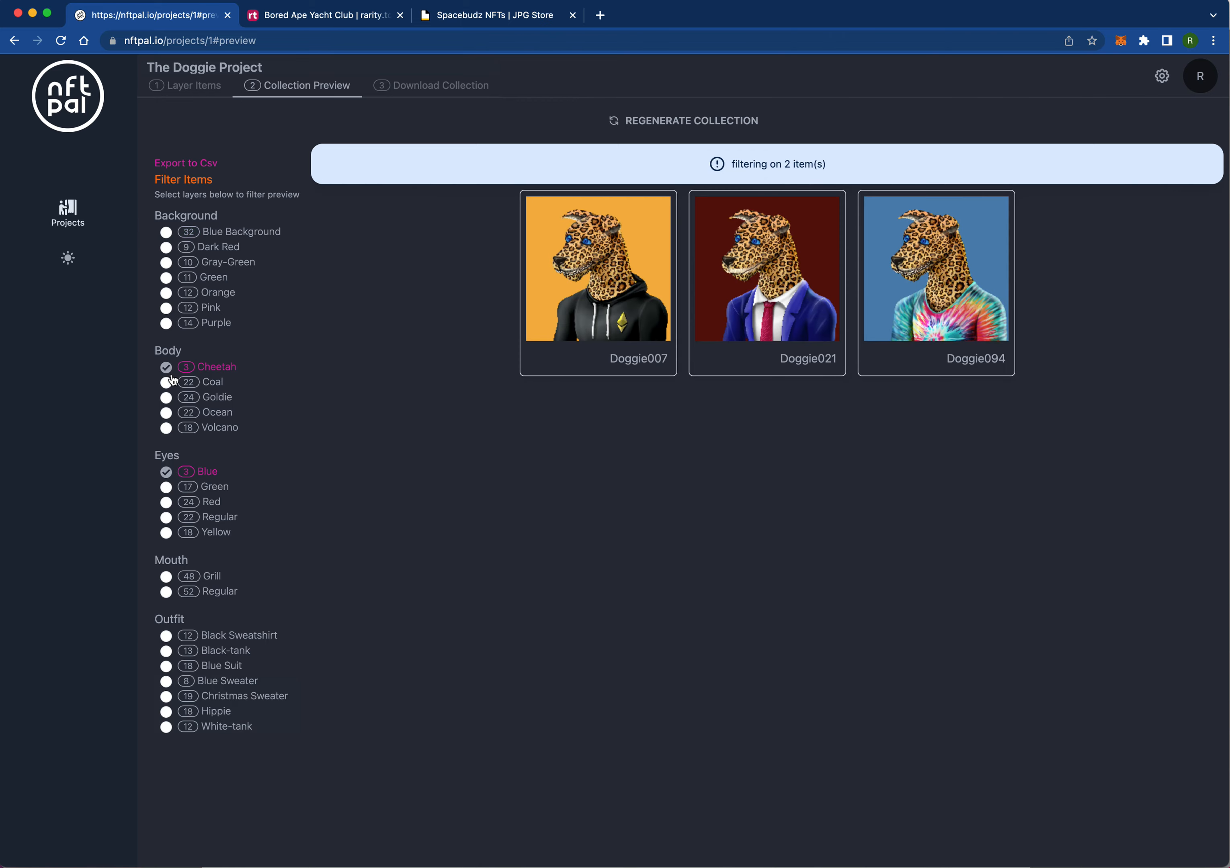
pyautogui.click(166, 472)
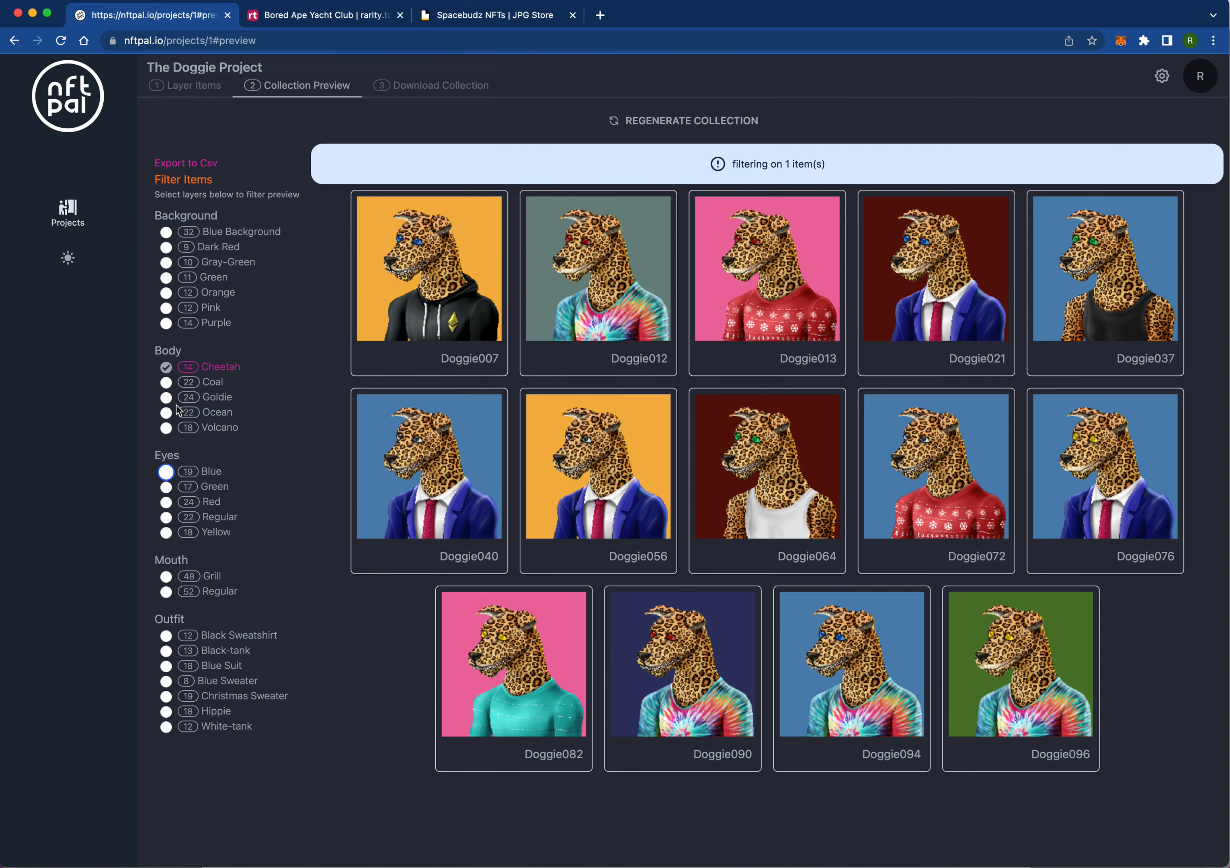
pyautogui.click(173, 370)
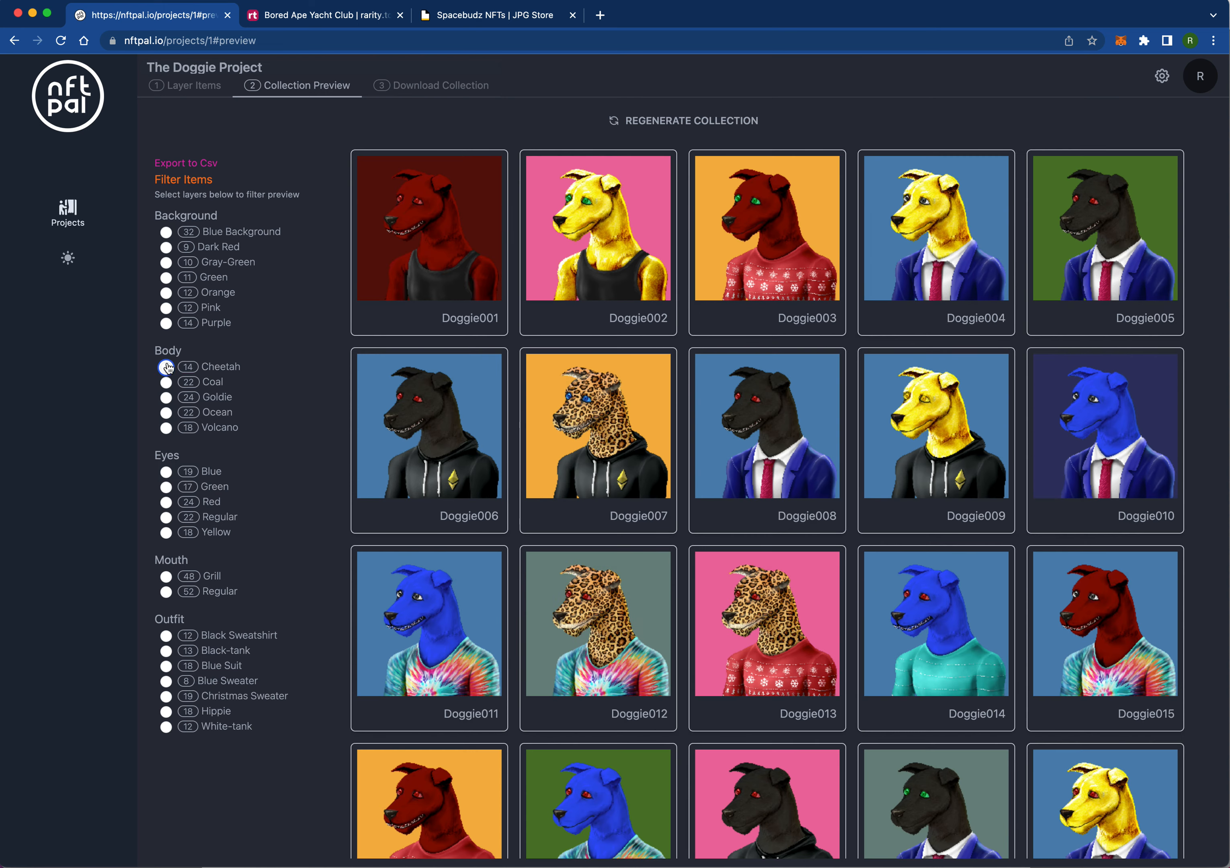
pyautogui.doubleClick(454, 319)
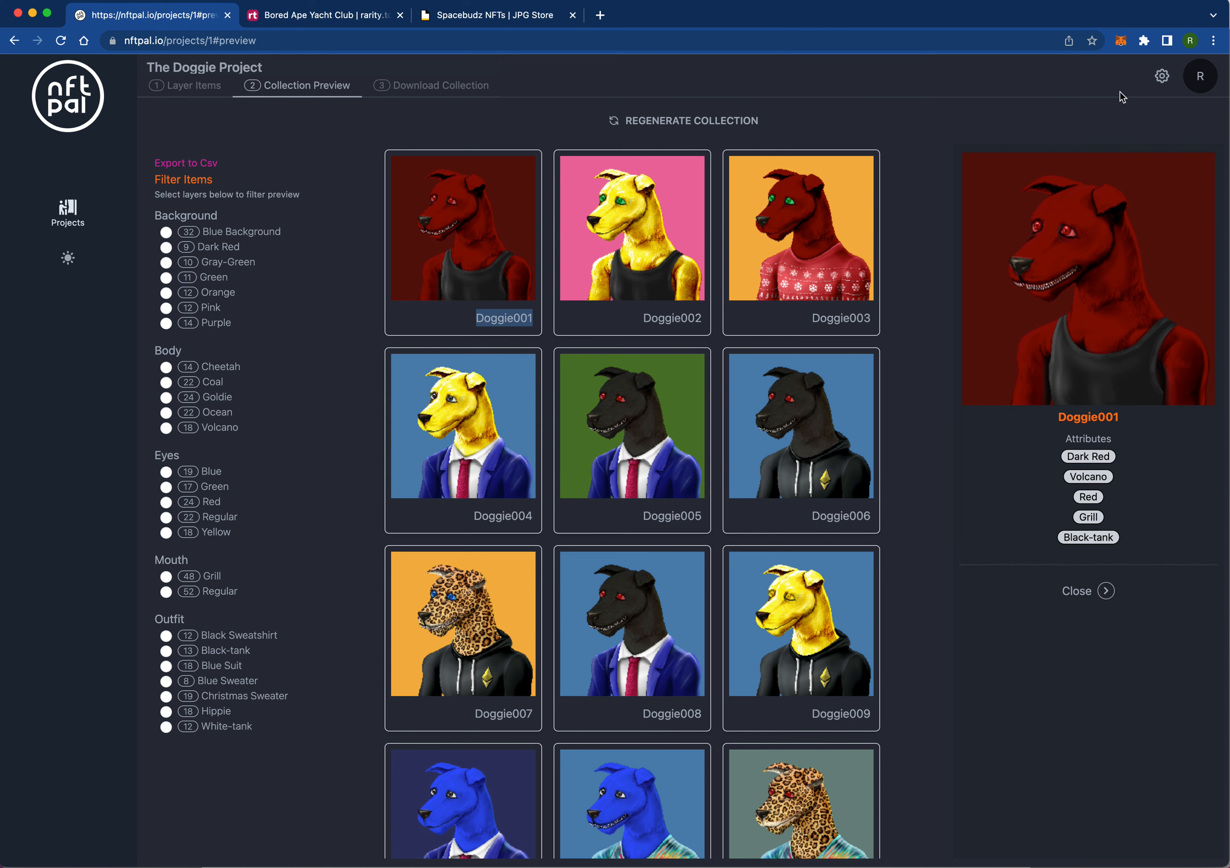
# Step: Change the NFT name prefix to Dog in the project settings
pyautogui.click(1171, 78)
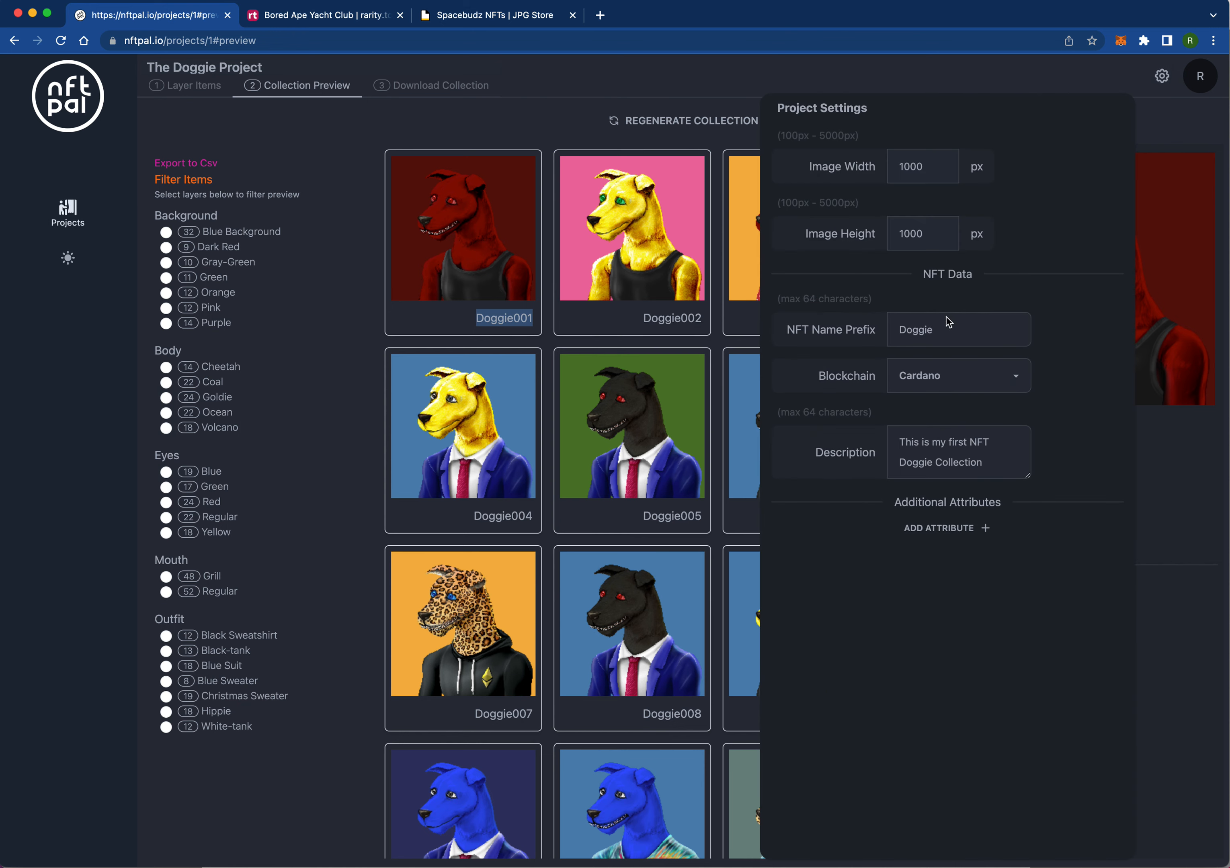
pyautogui.moveTo(951, 334); pyautogui.dragTo(884, 329)
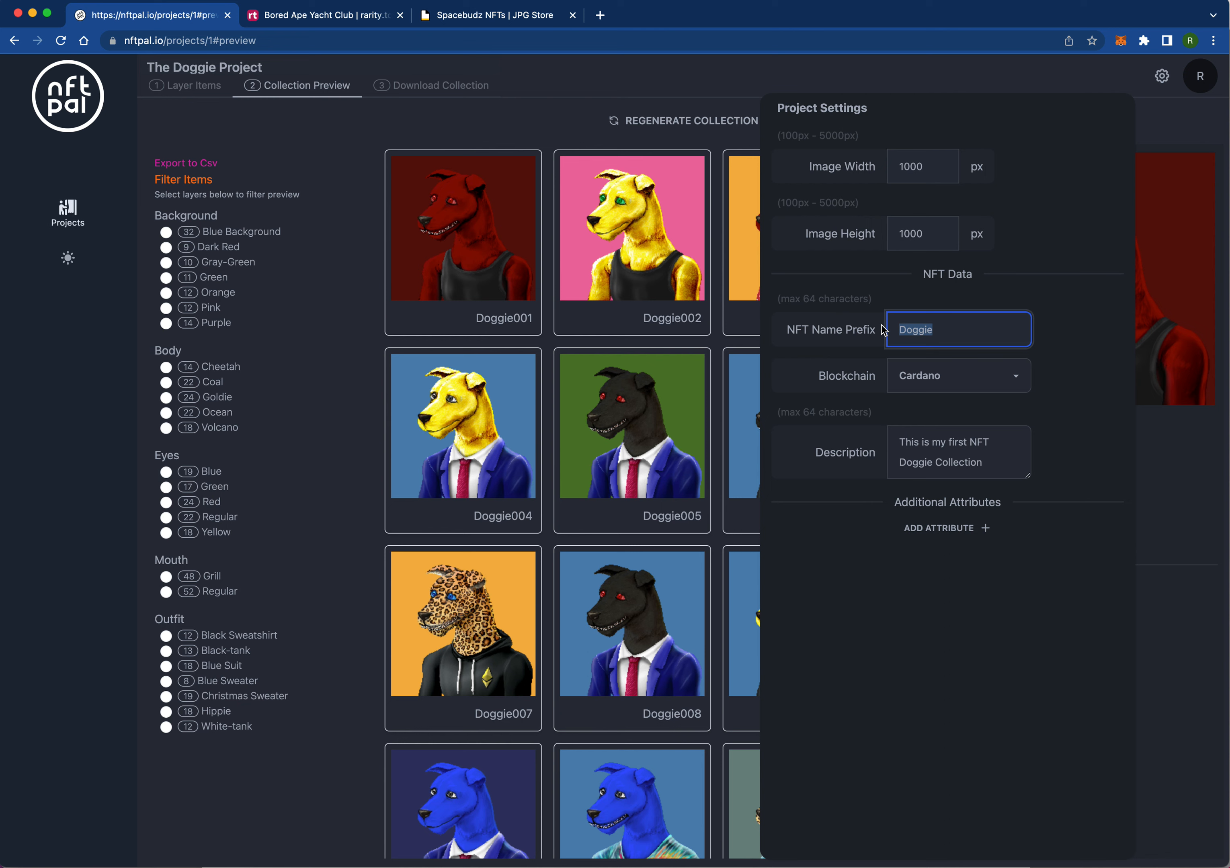
pyautogui.write('Dog')
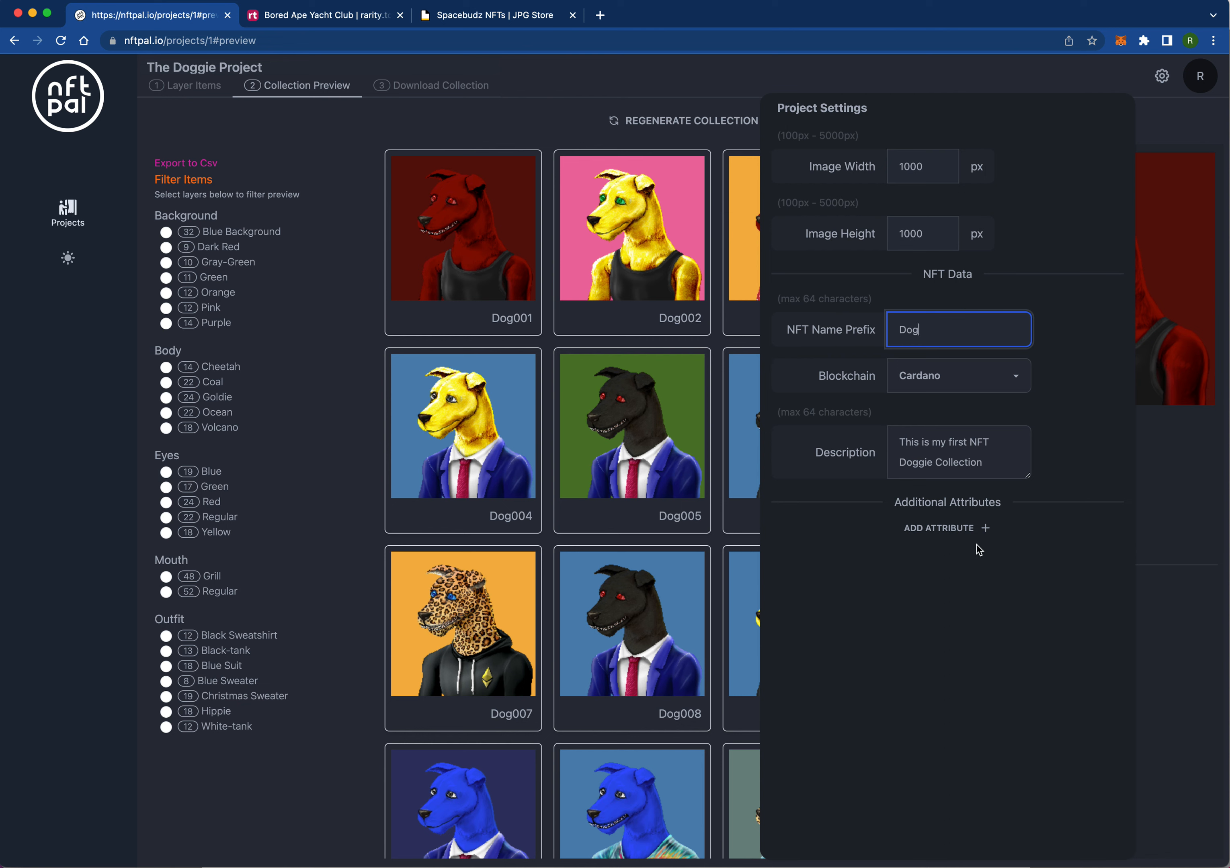
pyautogui.click(951, 535)
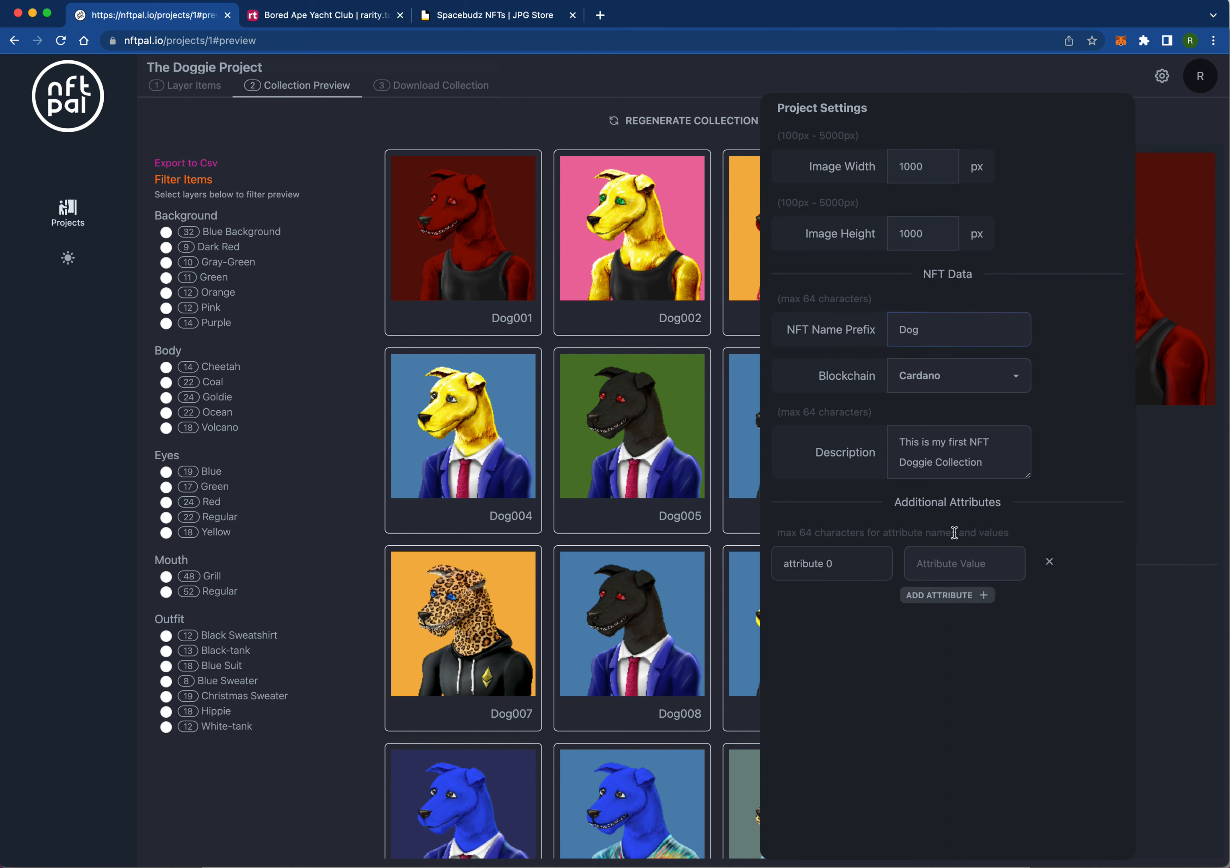
pyautogui.click(840, 564)
pyautogui.write('Website')
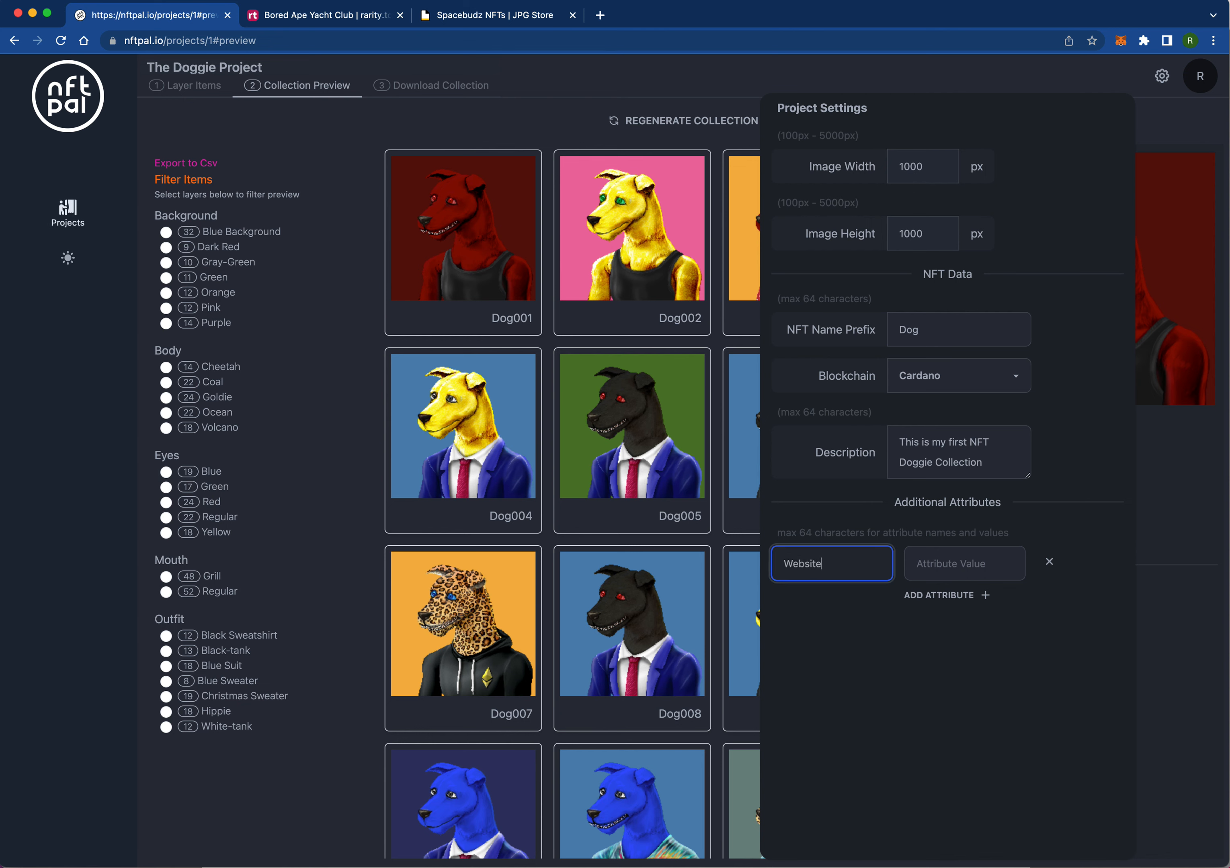
pyautogui.press('Tab')
pyautogui.write('ht')
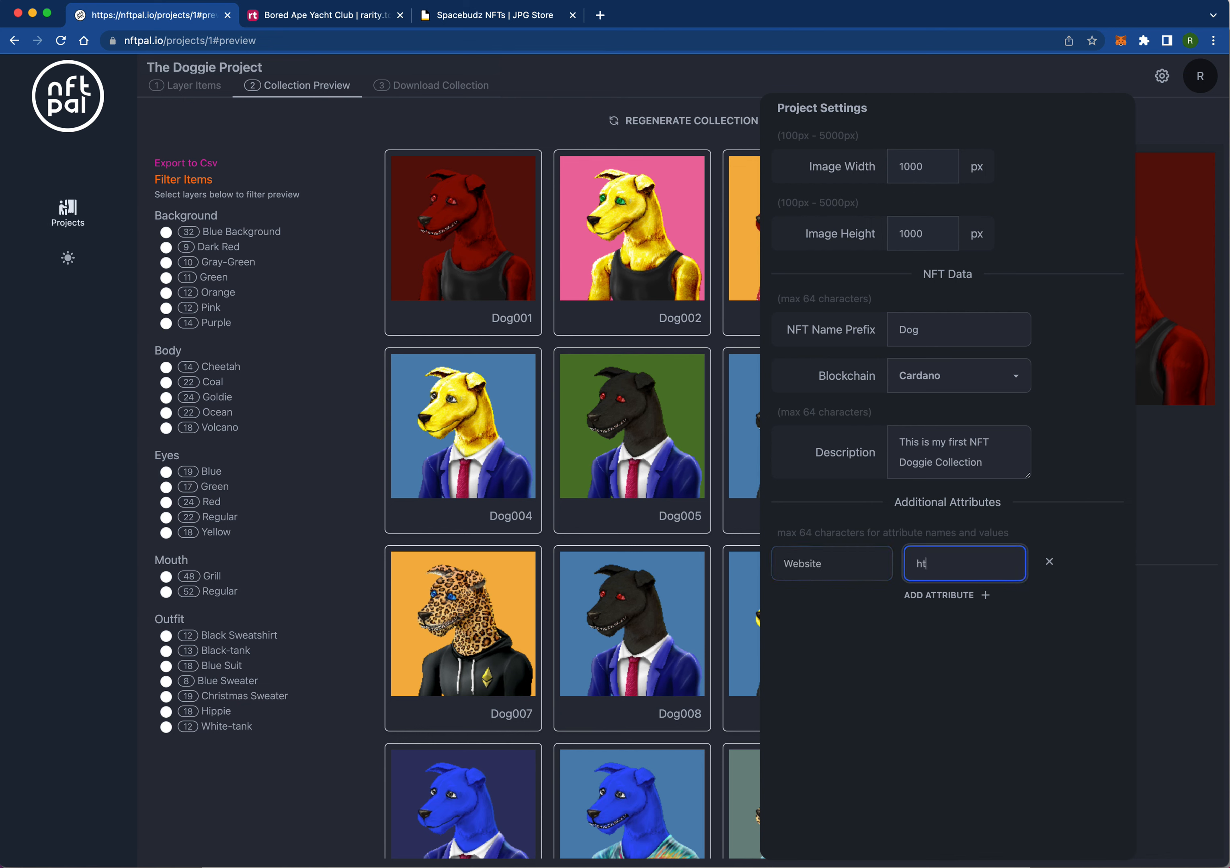
pyautogui.write('tp://doggie.com')
pyautogui.click(919, 594)
pyautogui.moveTo(845, 604); pyautogui.dragTo(759, 603)
pyautogui.write('Twitter')
pyautogui.press('Tab')
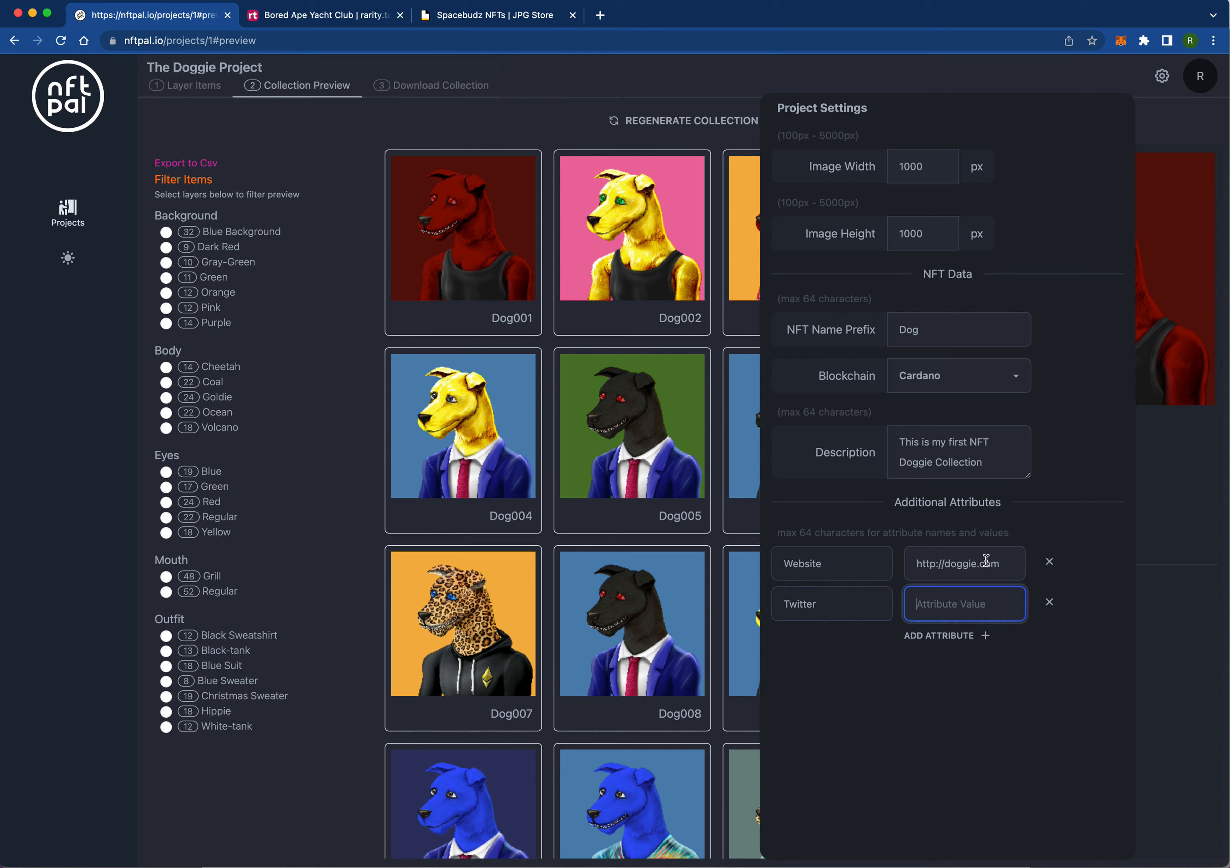
pyautogui.write('@doggie')
pyautogui.click(332, 462)
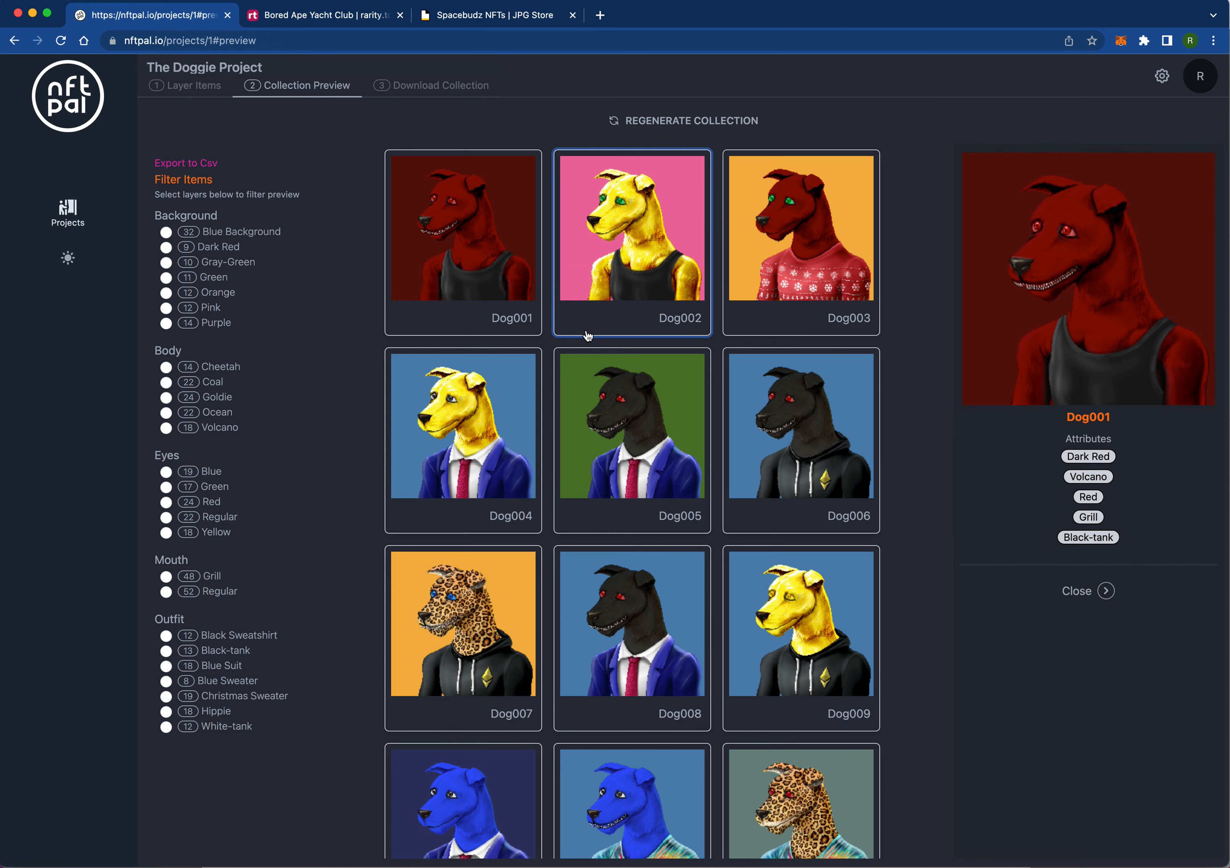
# Step: Look through the renamed NFTs in the collection preview and close the Dog001 details
pyautogui.scroll(-10, 584, 332)
pyautogui.scroll(6, 597, 337)
pyautogui.scroll(3, 597, 336)
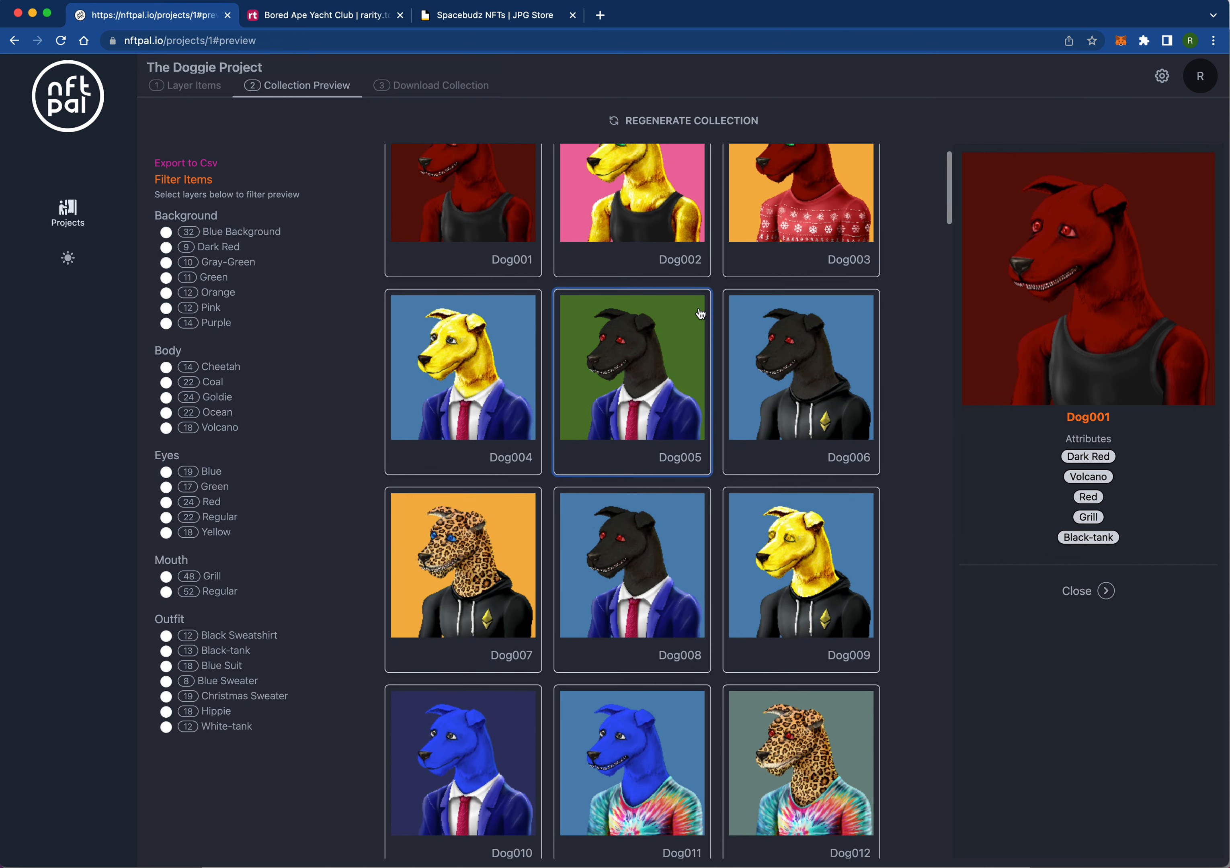
pyautogui.click(1107, 591)
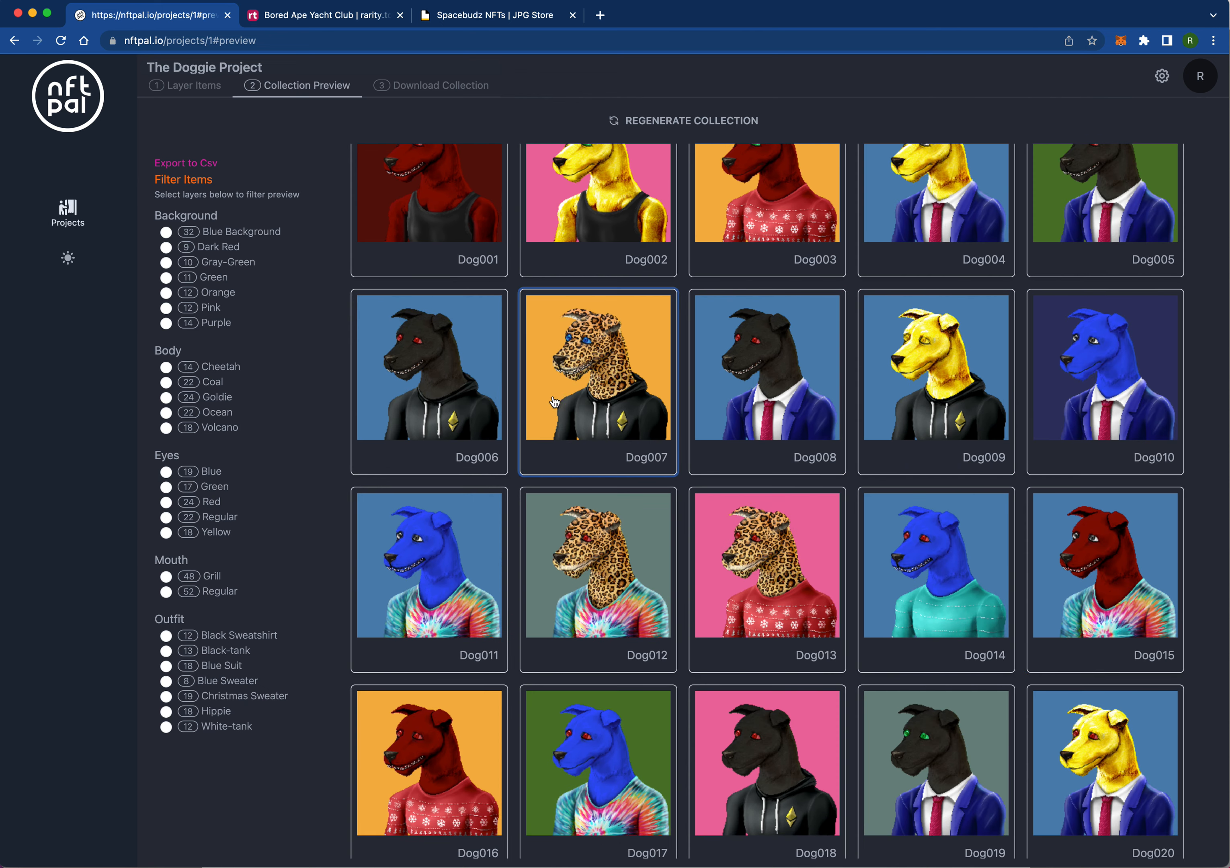
pyautogui.scroll(2, 770, 472)
pyautogui.scroll(-1, 777, 465)
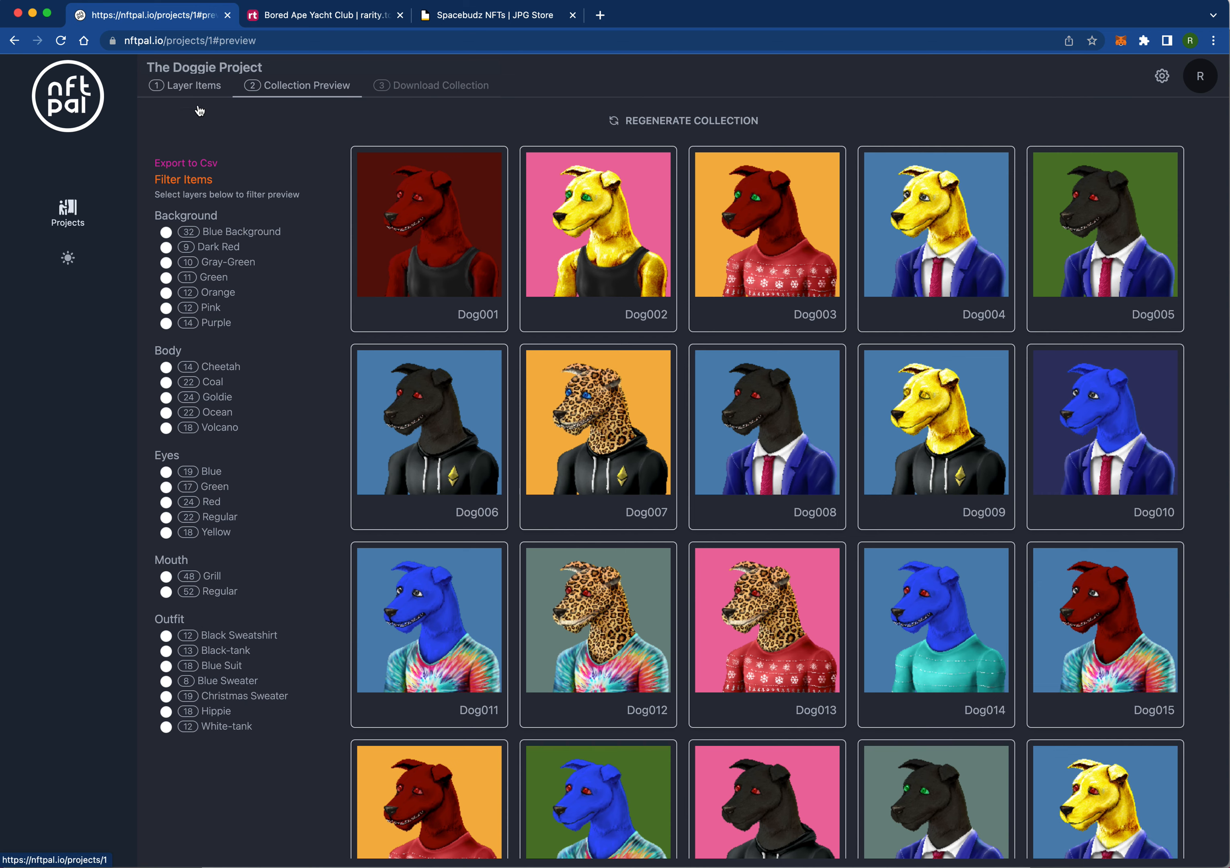
# Step: Check the Blue Background item's weight in the Background layer, and return to the collection preview
pyautogui.click(187, 87)
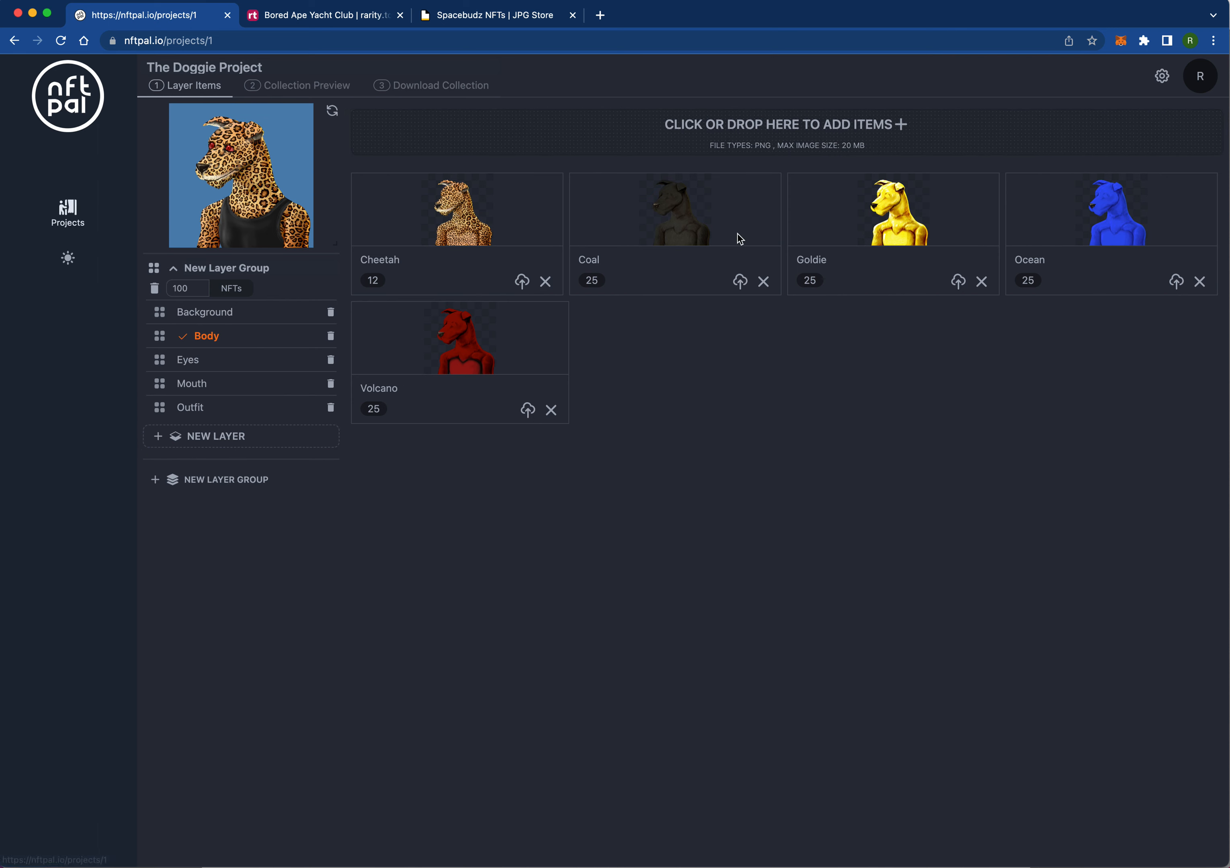
pyautogui.click(220, 313)
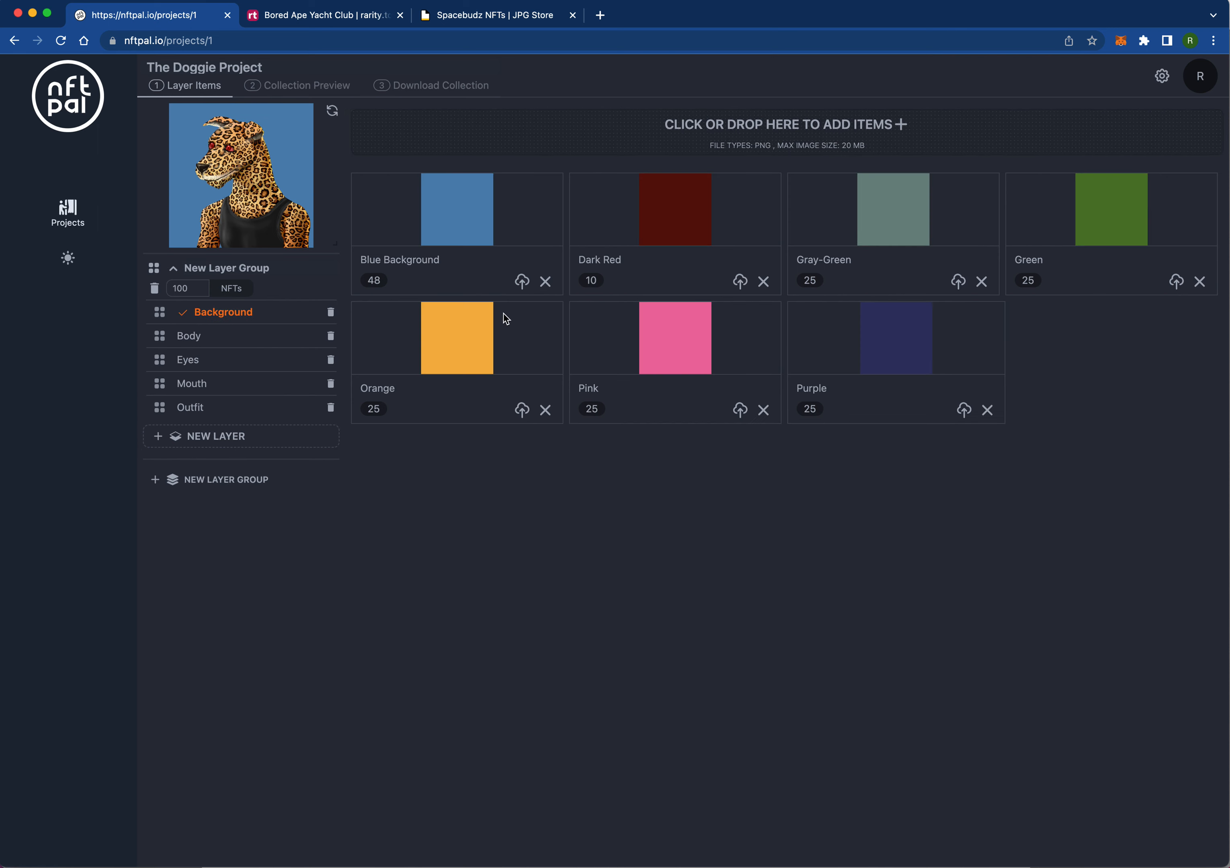
pyautogui.moveTo(368, 286); pyautogui.dragTo(403, 286)
pyautogui.click(302, 91)
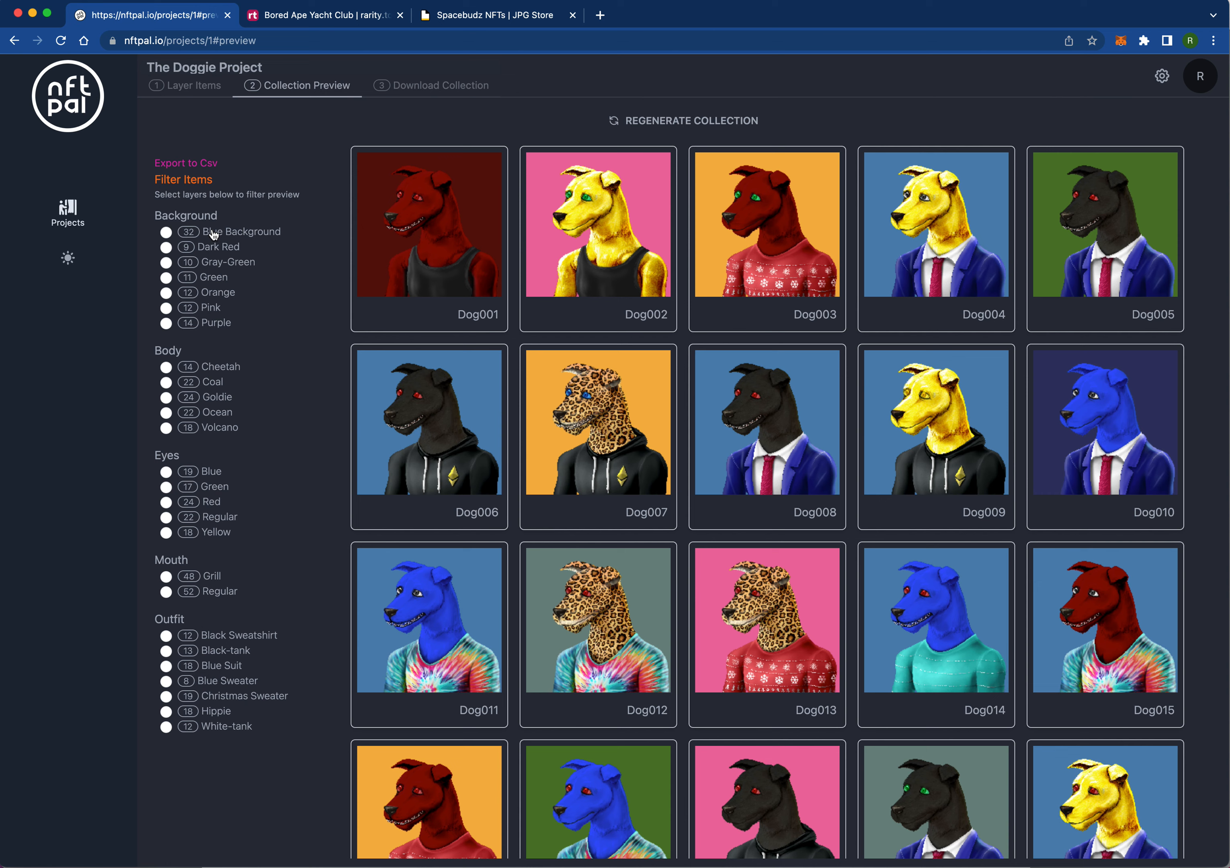
# Step: Check out the free 100-NFT package with the NMKR metadata format and begin the image generation
pyautogui.click(461, 91)
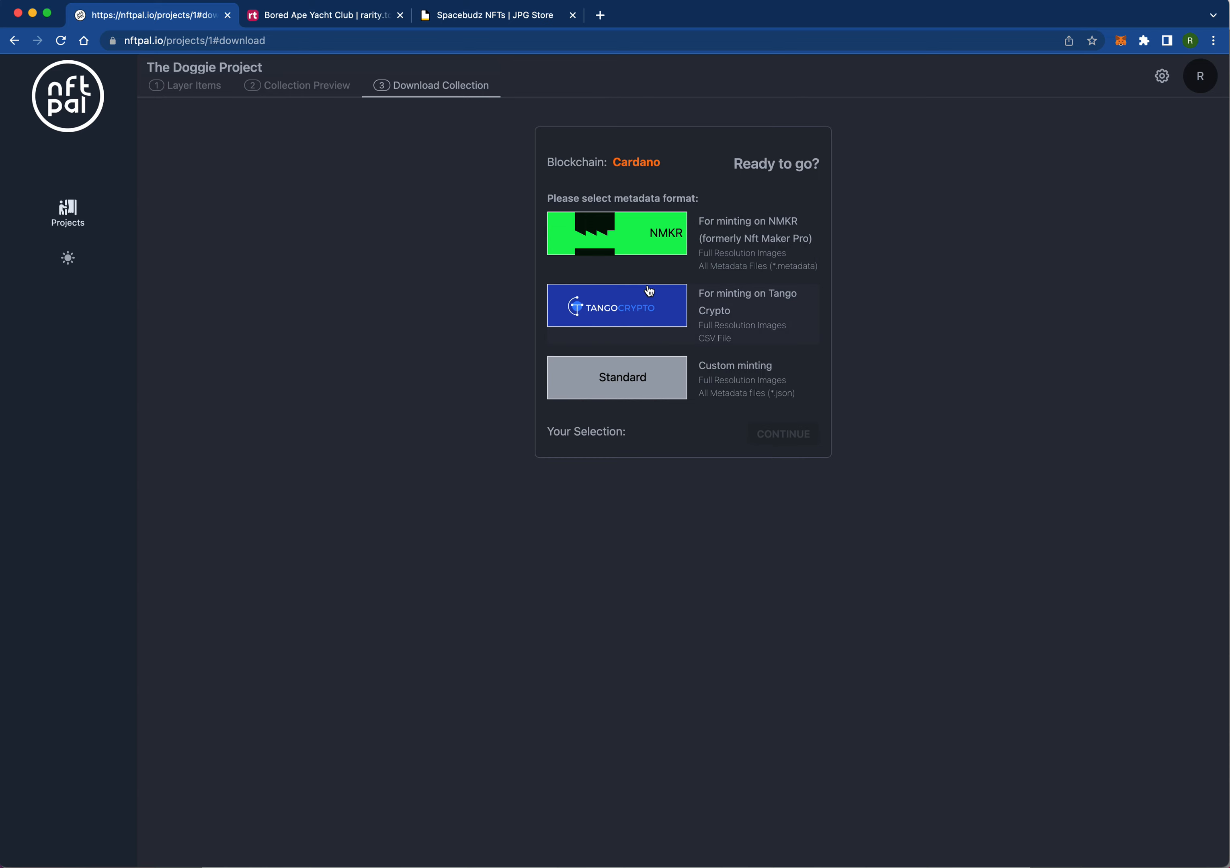
pyautogui.click(637, 242)
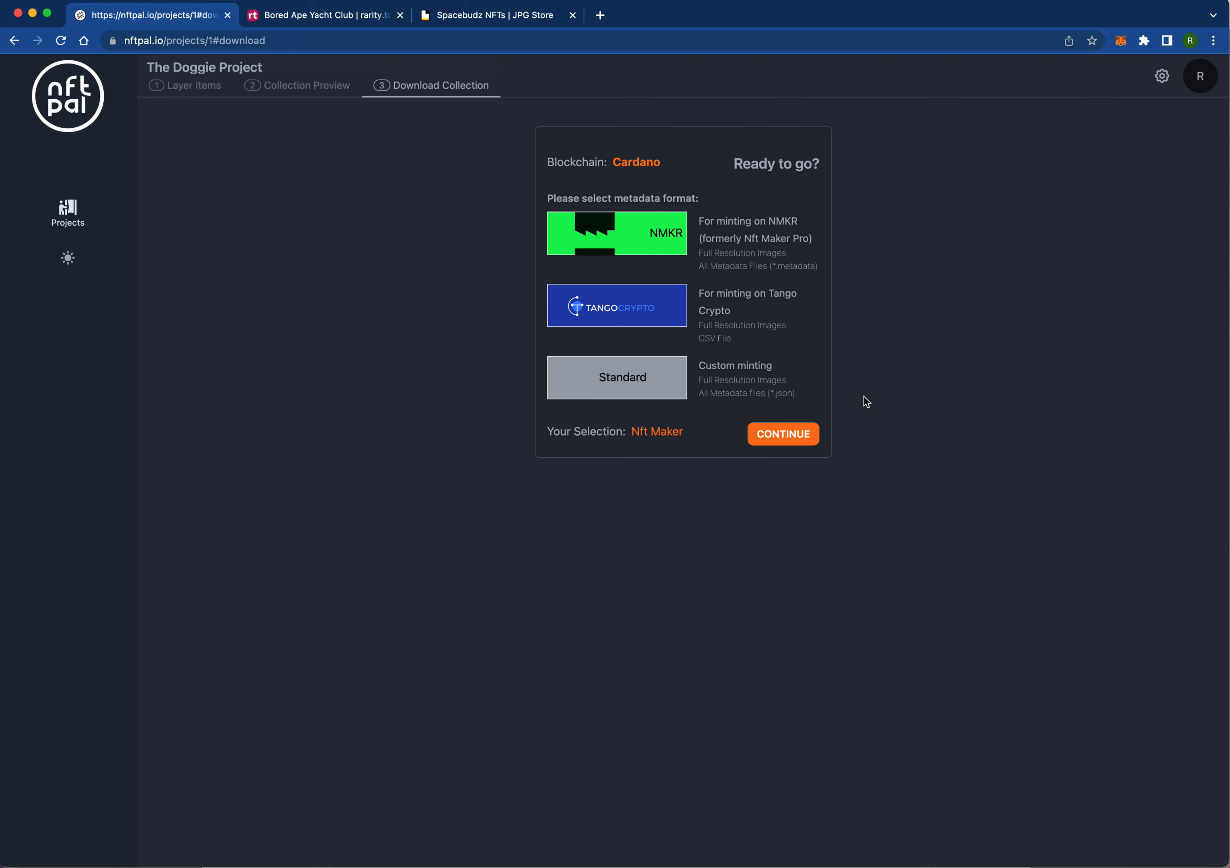
pyautogui.click(787, 438)
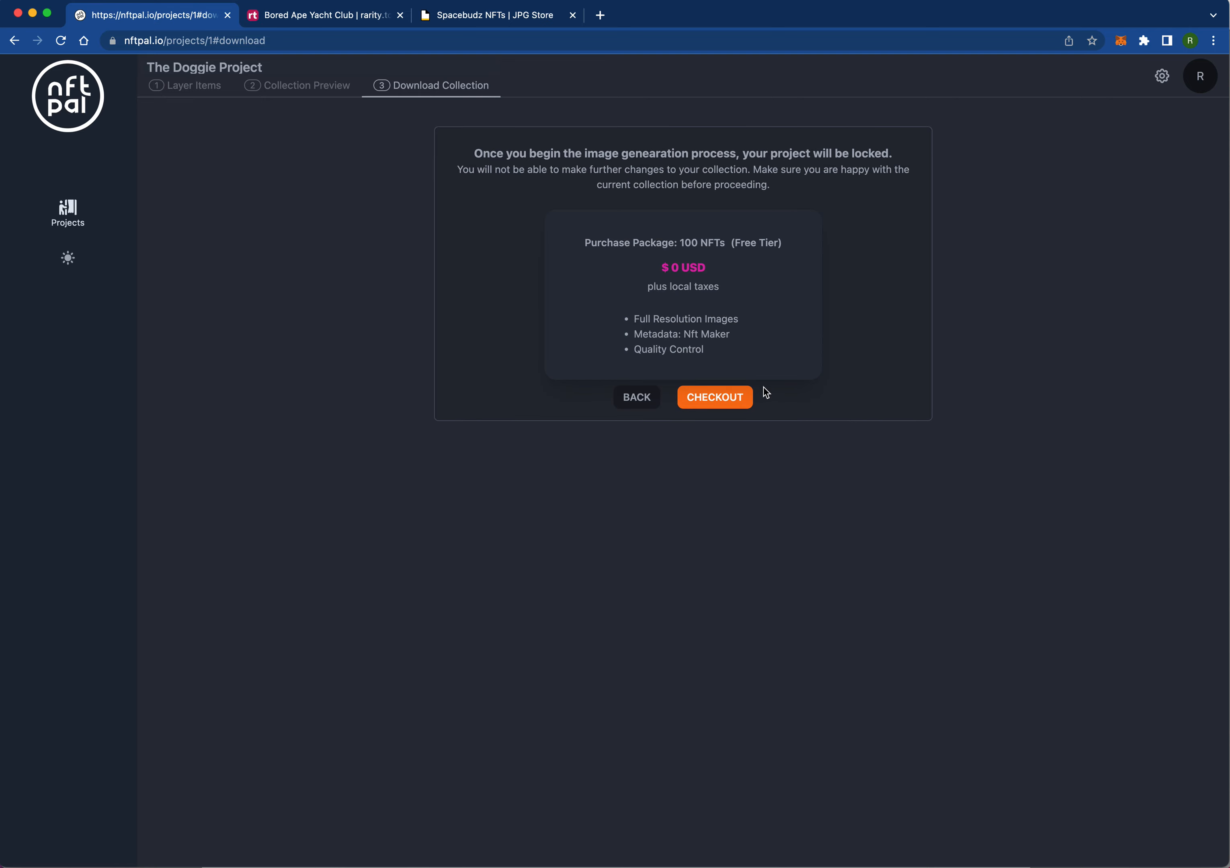
pyautogui.click(725, 398)
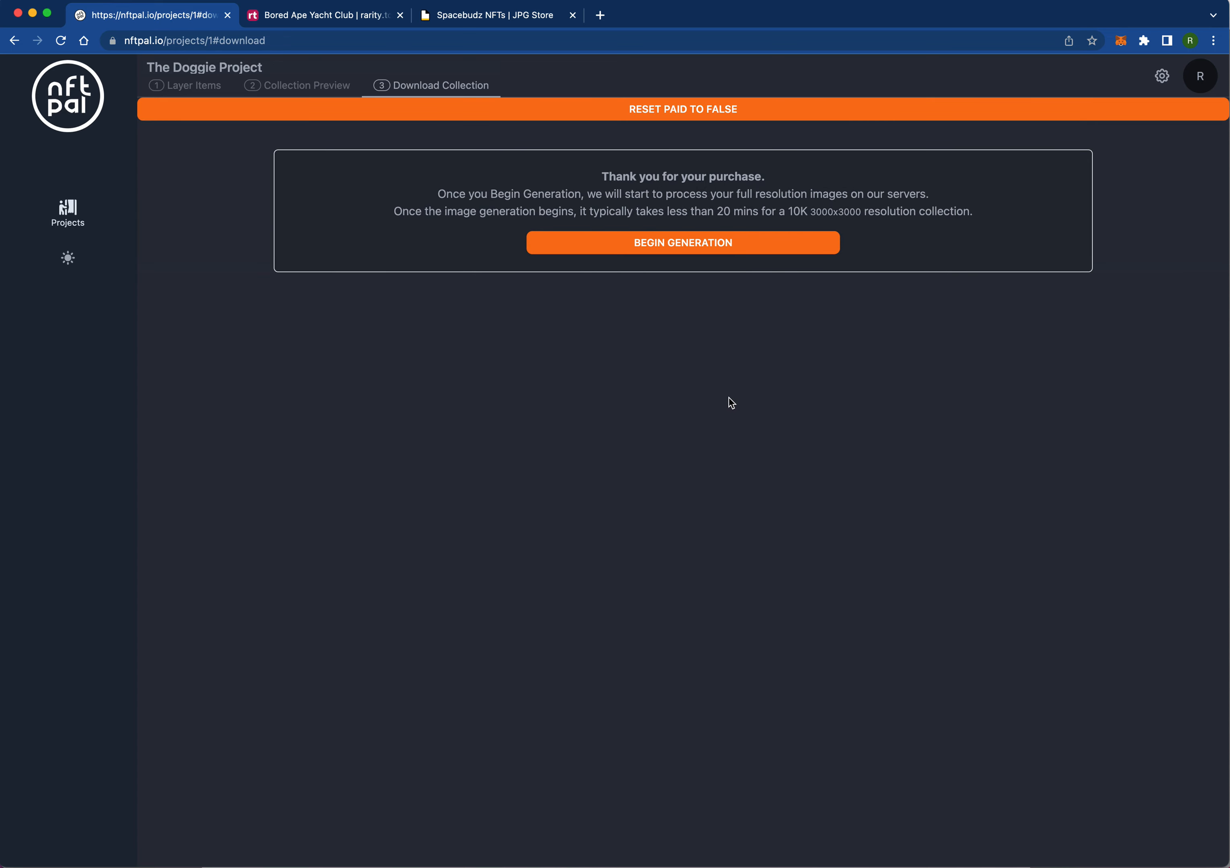
pyautogui.click(691, 245)
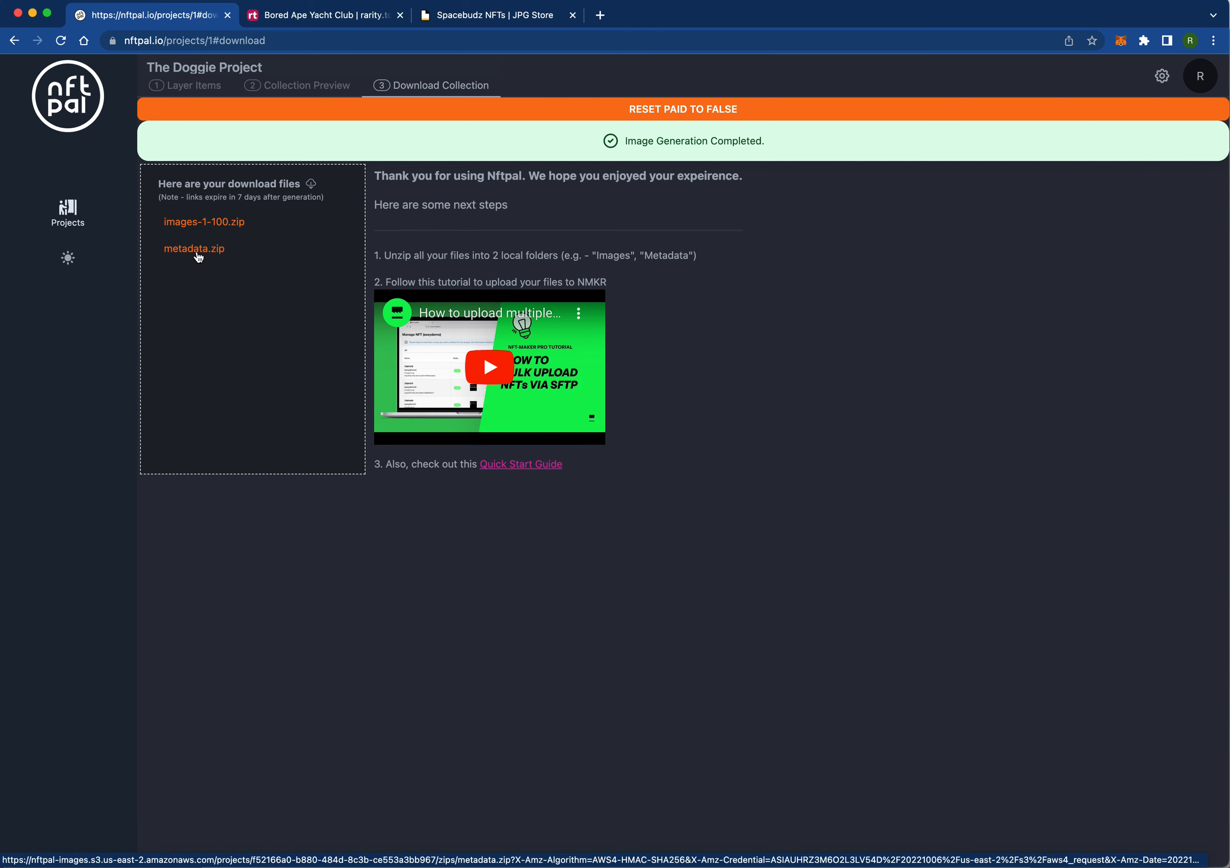
# Step: Download images-1-100.zip and metadata.zip, and show the downloaded images archive in Finder
pyautogui.click(203, 231)
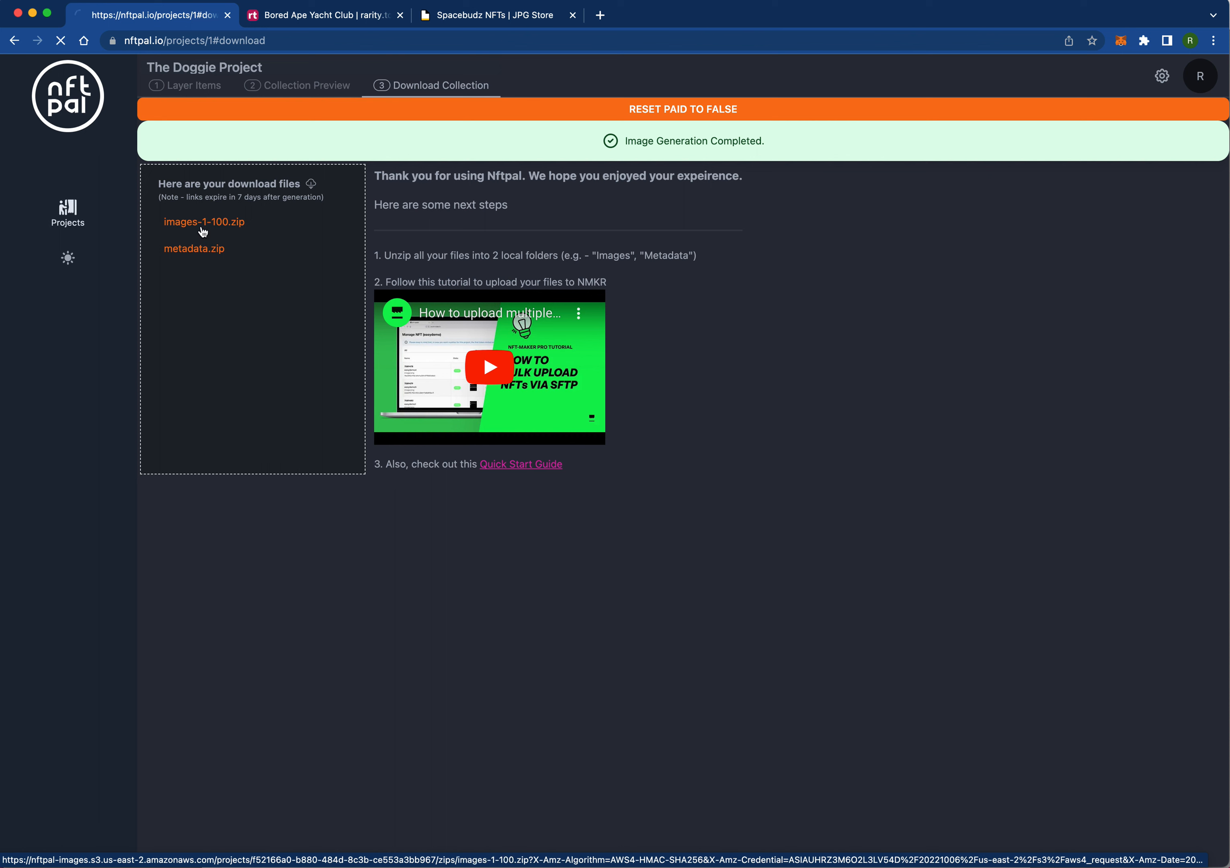
pyautogui.click(191, 253)
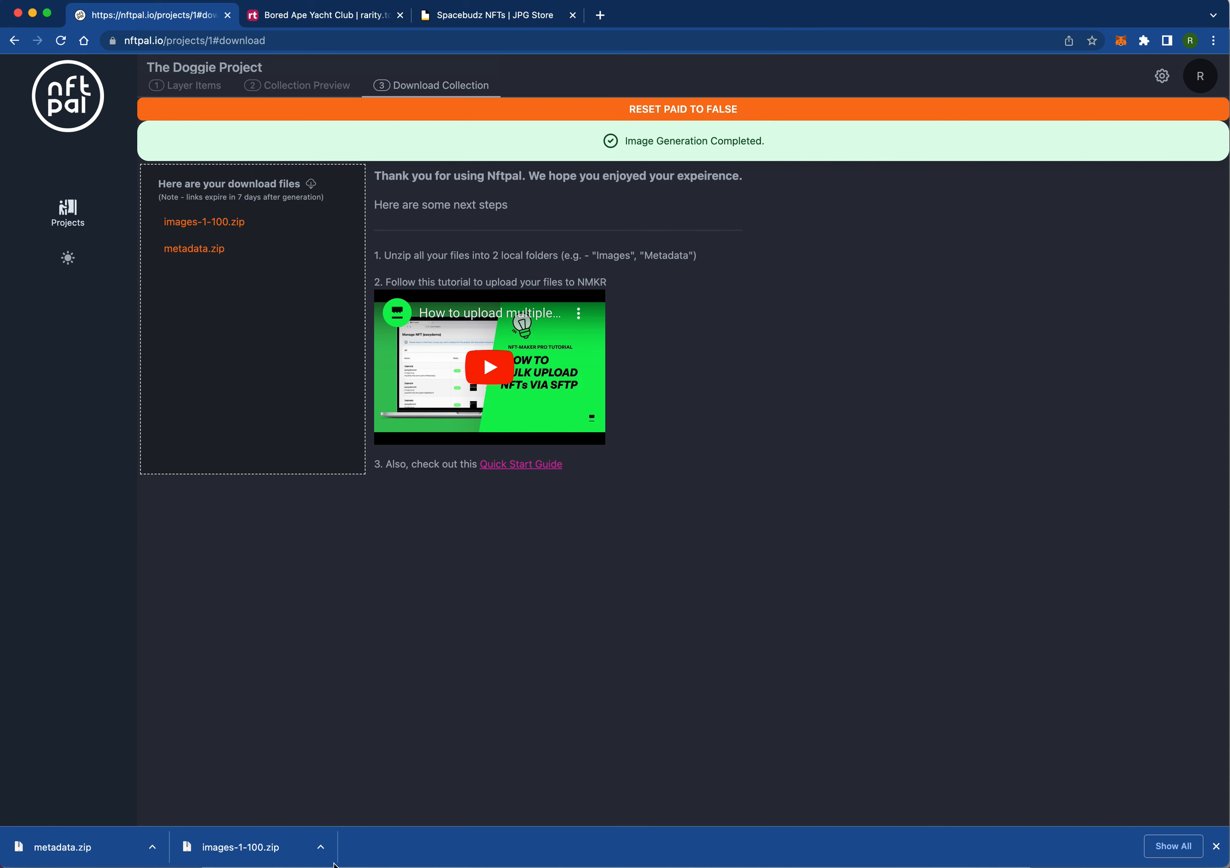
pyautogui.click(320, 847)
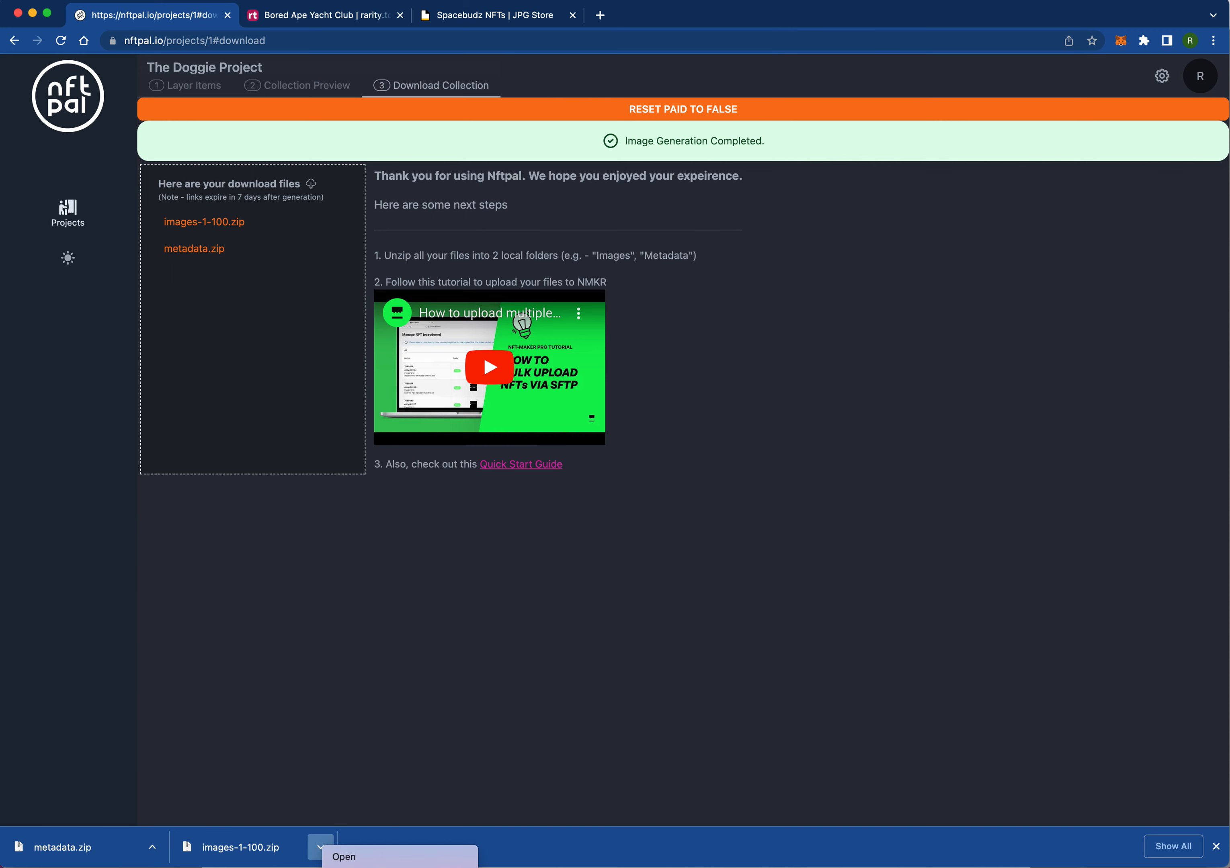
pyautogui.click(375, 867)
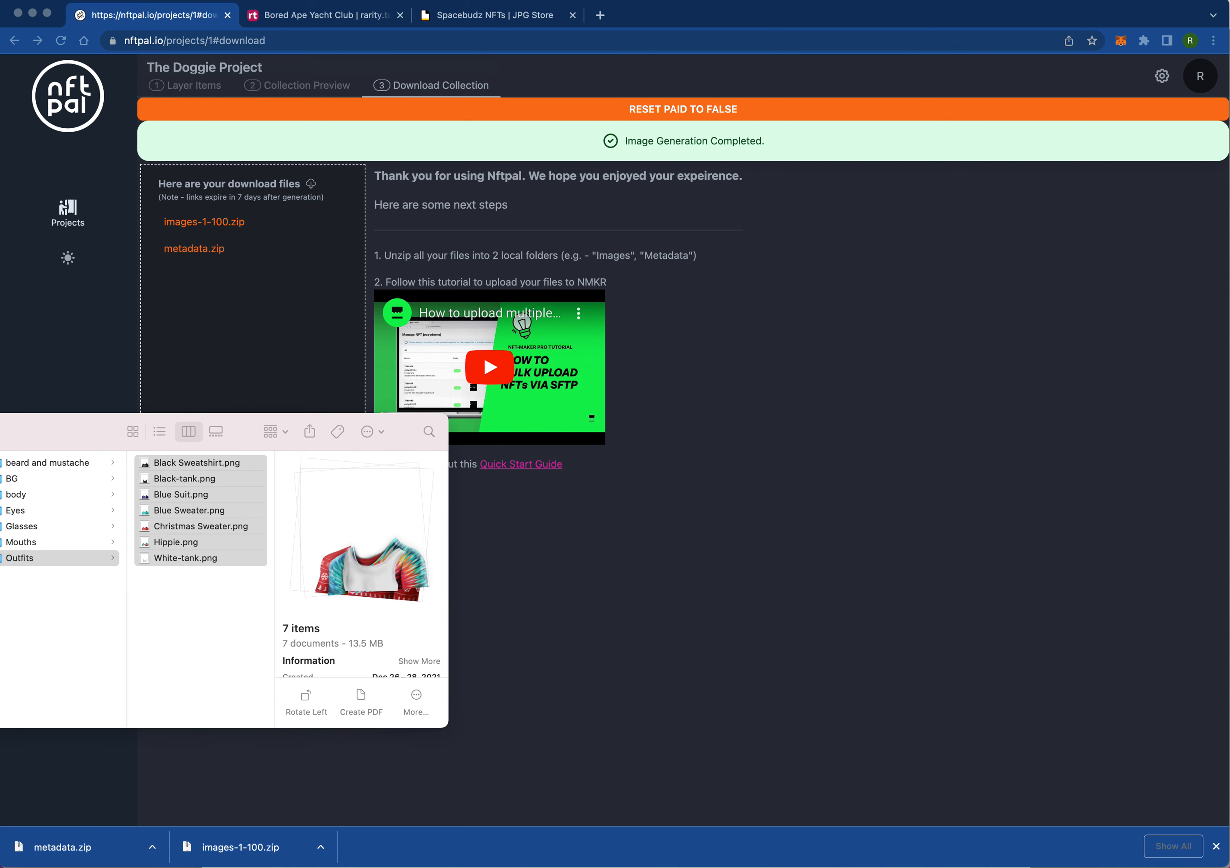
# Step: Bring the unzipped images folder into view in Finder and preview image001.png through image005.png
pyautogui.moveTo(70, 427); pyautogui.dragTo(0, 410)
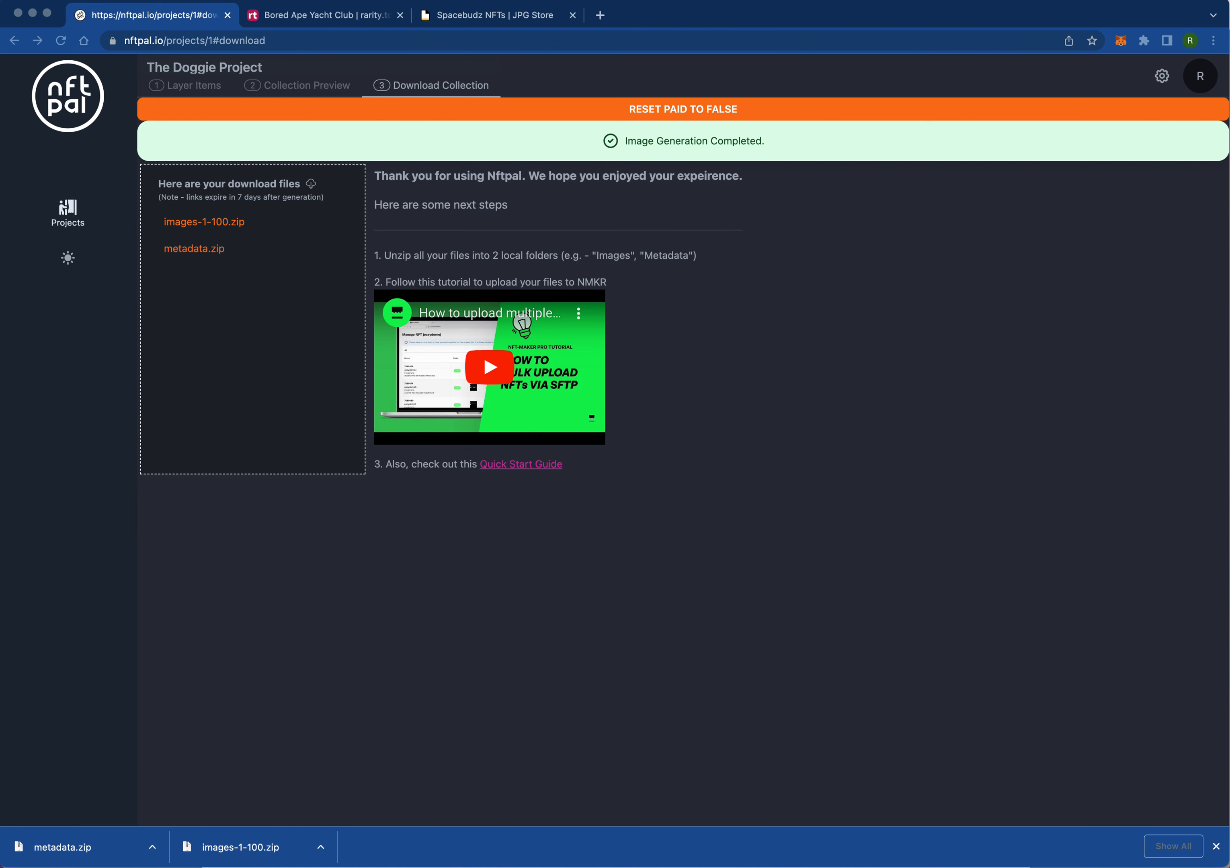
pyautogui.moveTo(0, 3); pyautogui.dragTo(97, 141)
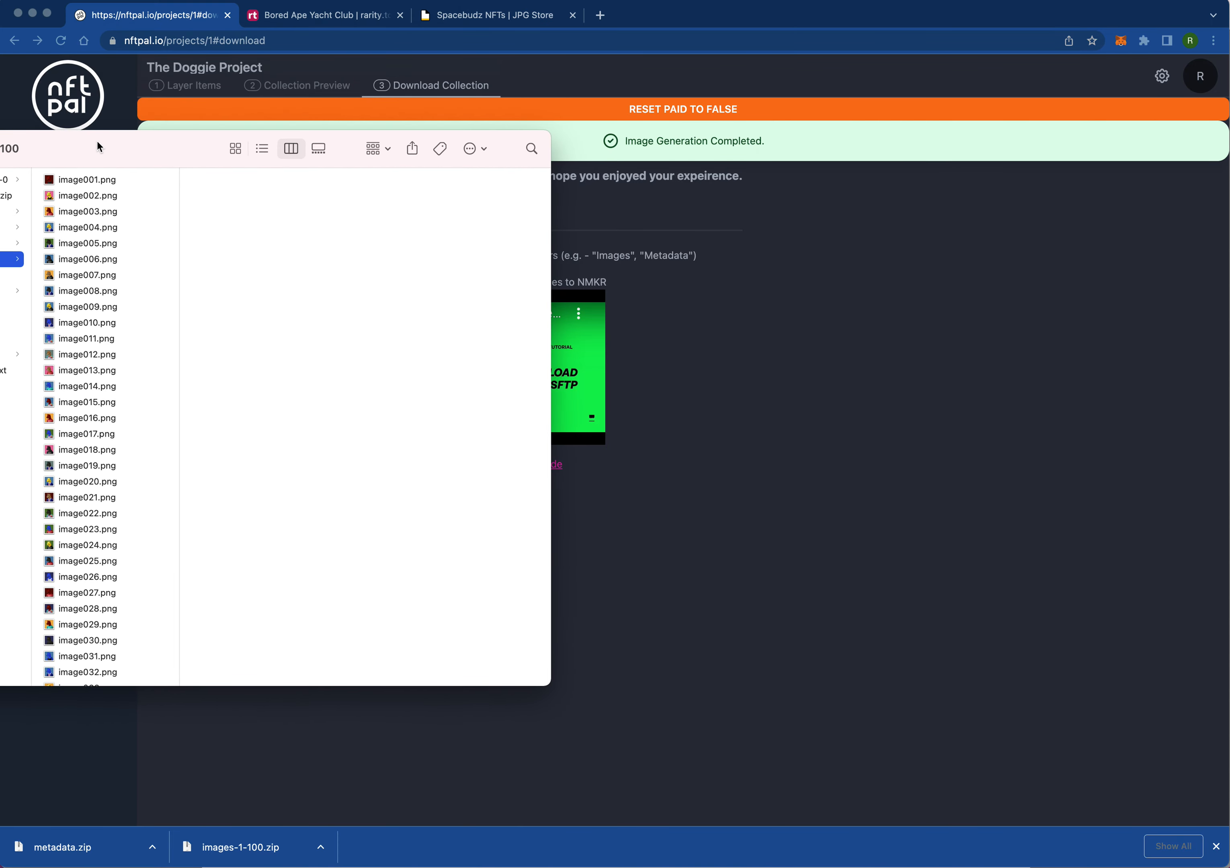
pyautogui.click(91, 182)
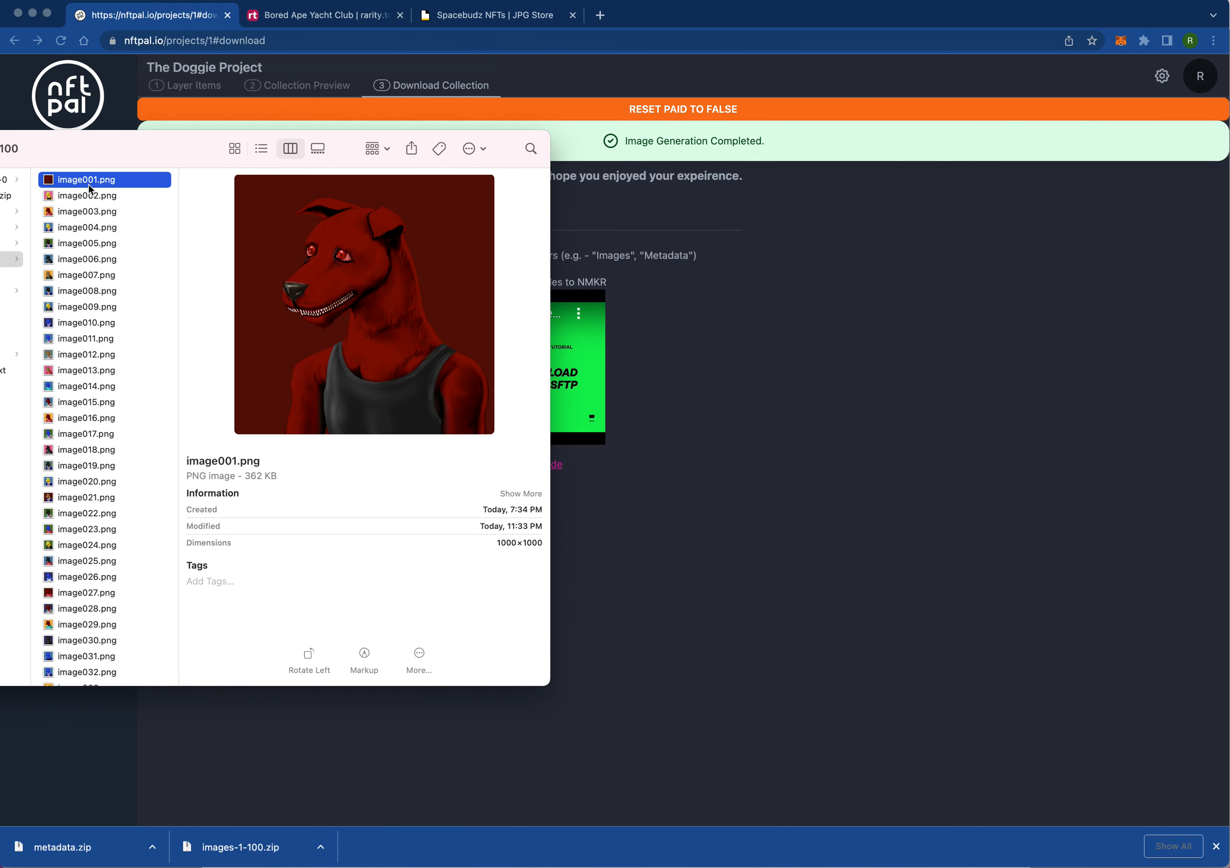
pyautogui.click(84, 202)
pyautogui.scroll(-15, 85, 206)
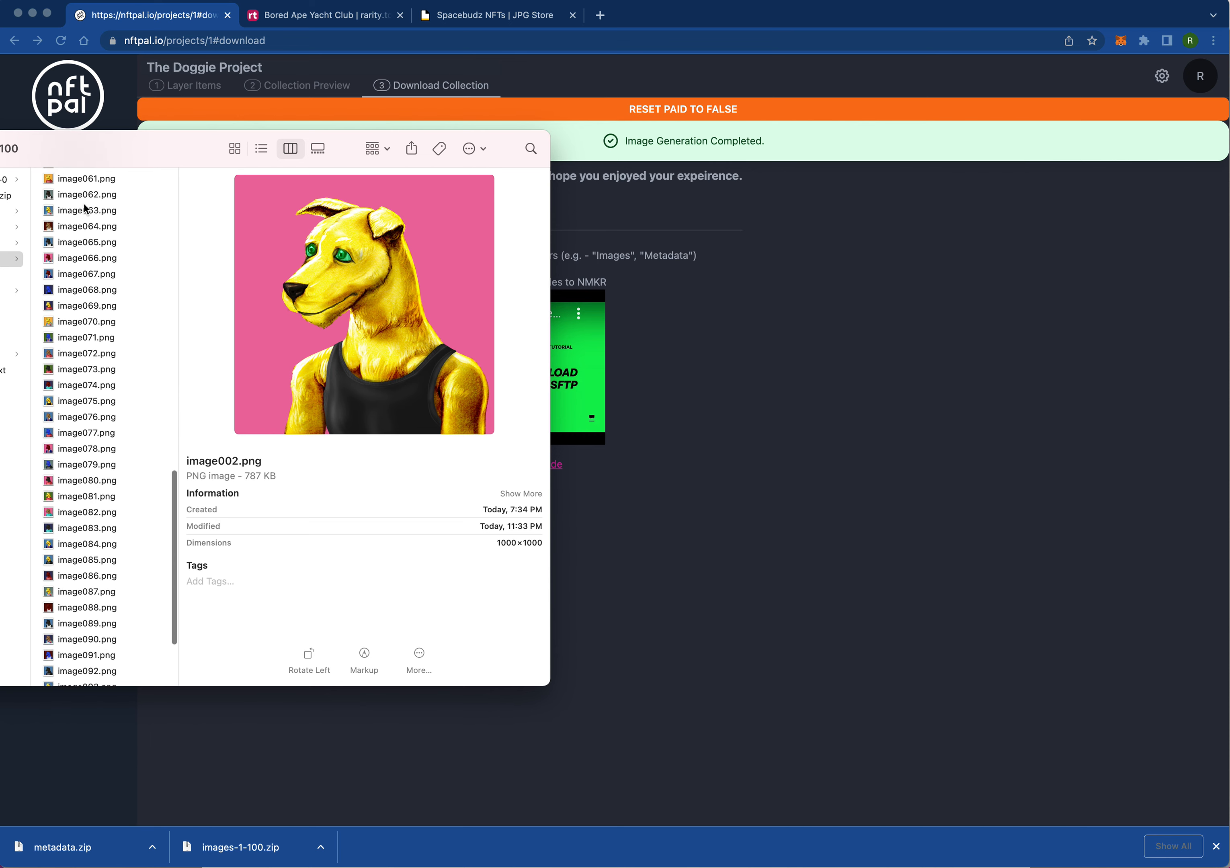
pyautogui.scroll(15, 82, 213)
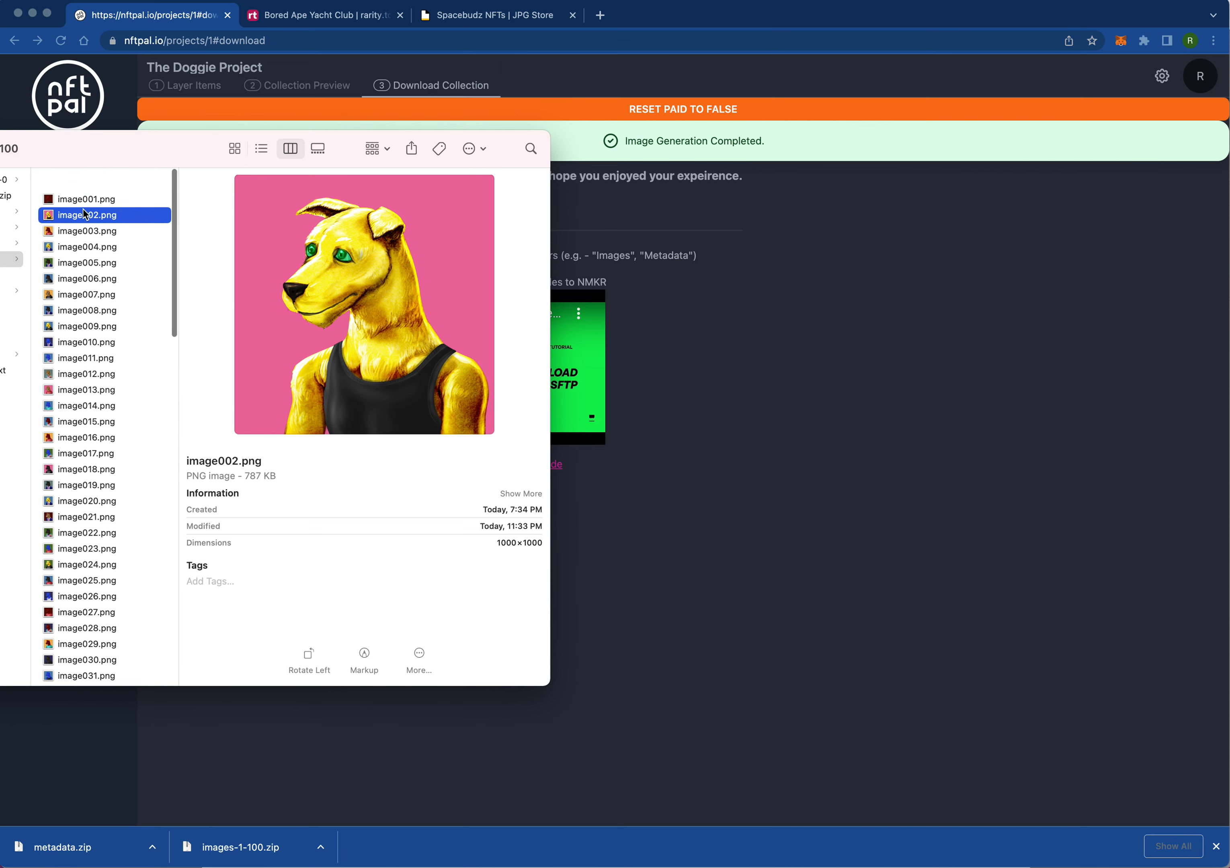
pyautogui.click(82, 215)
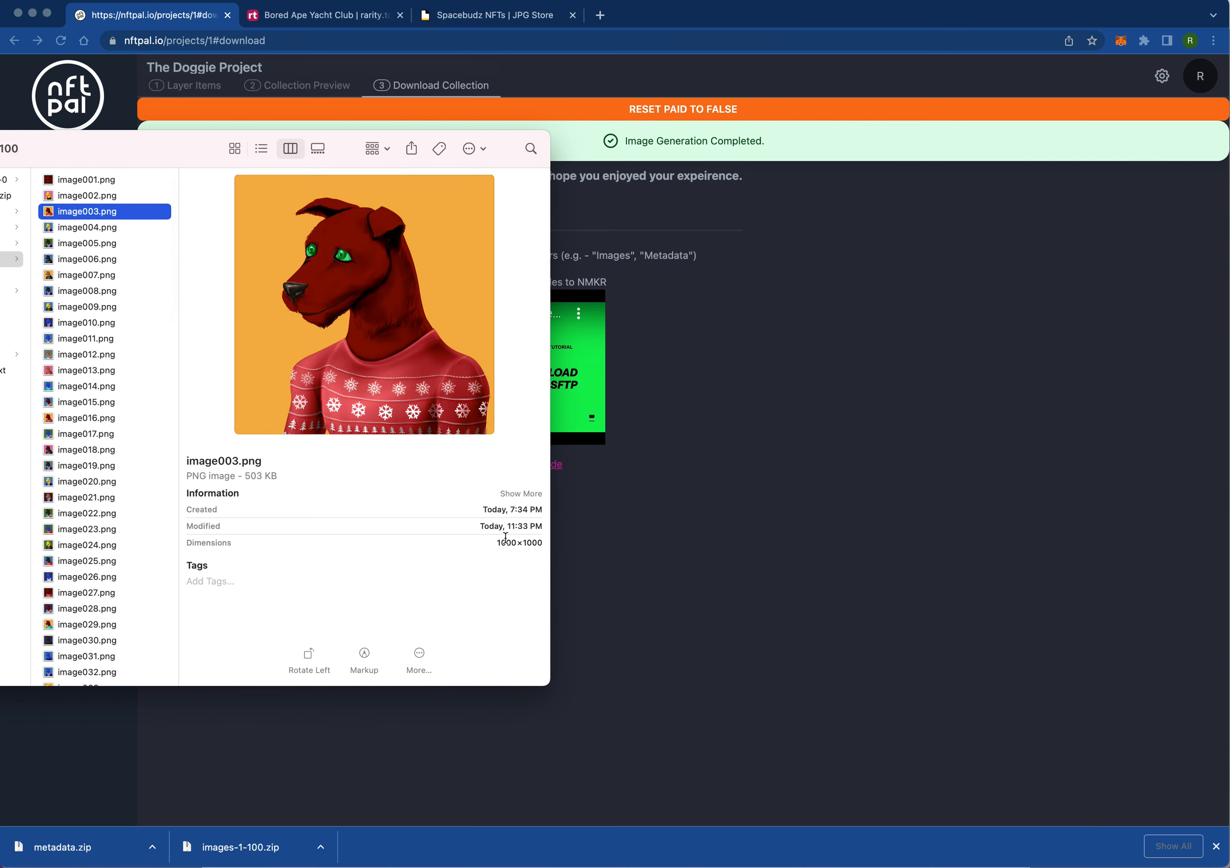
pyautogui.click(96, 229)
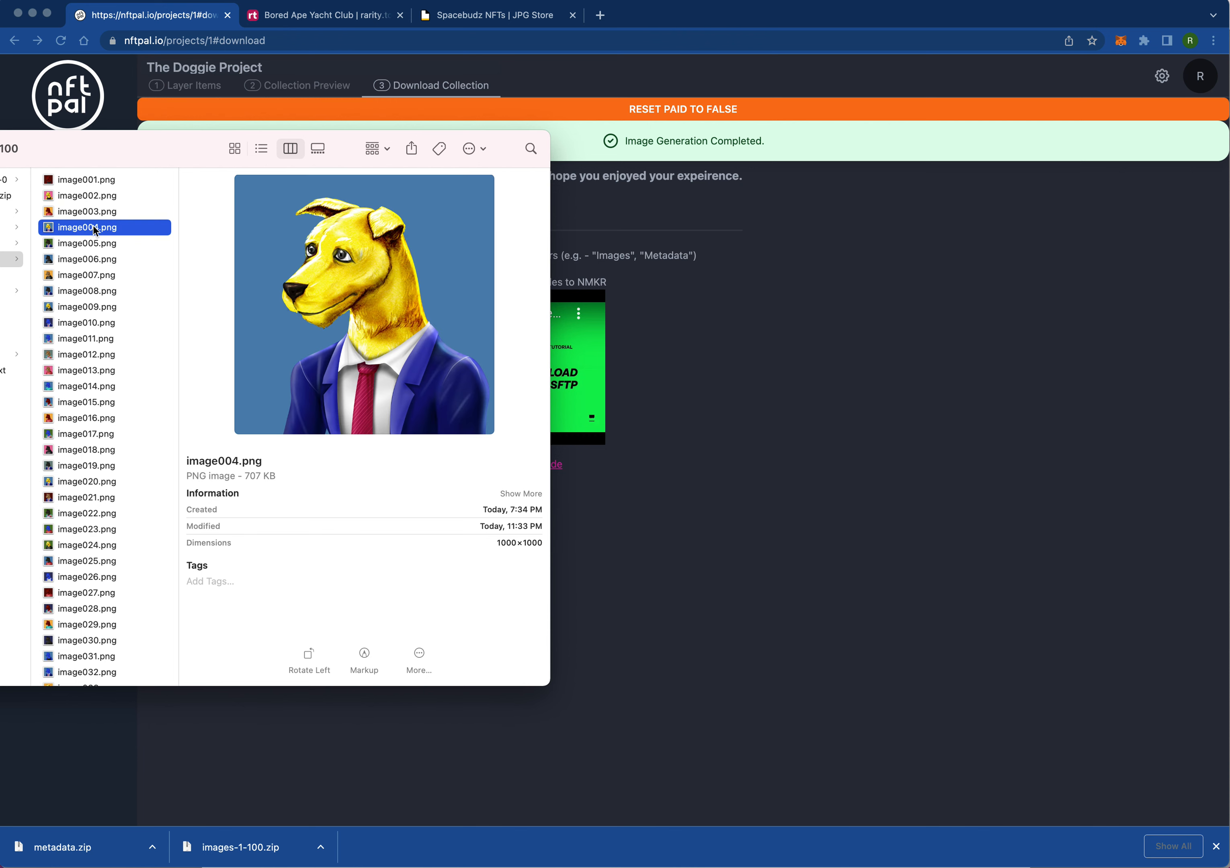
pyautogui.click(91, 247)
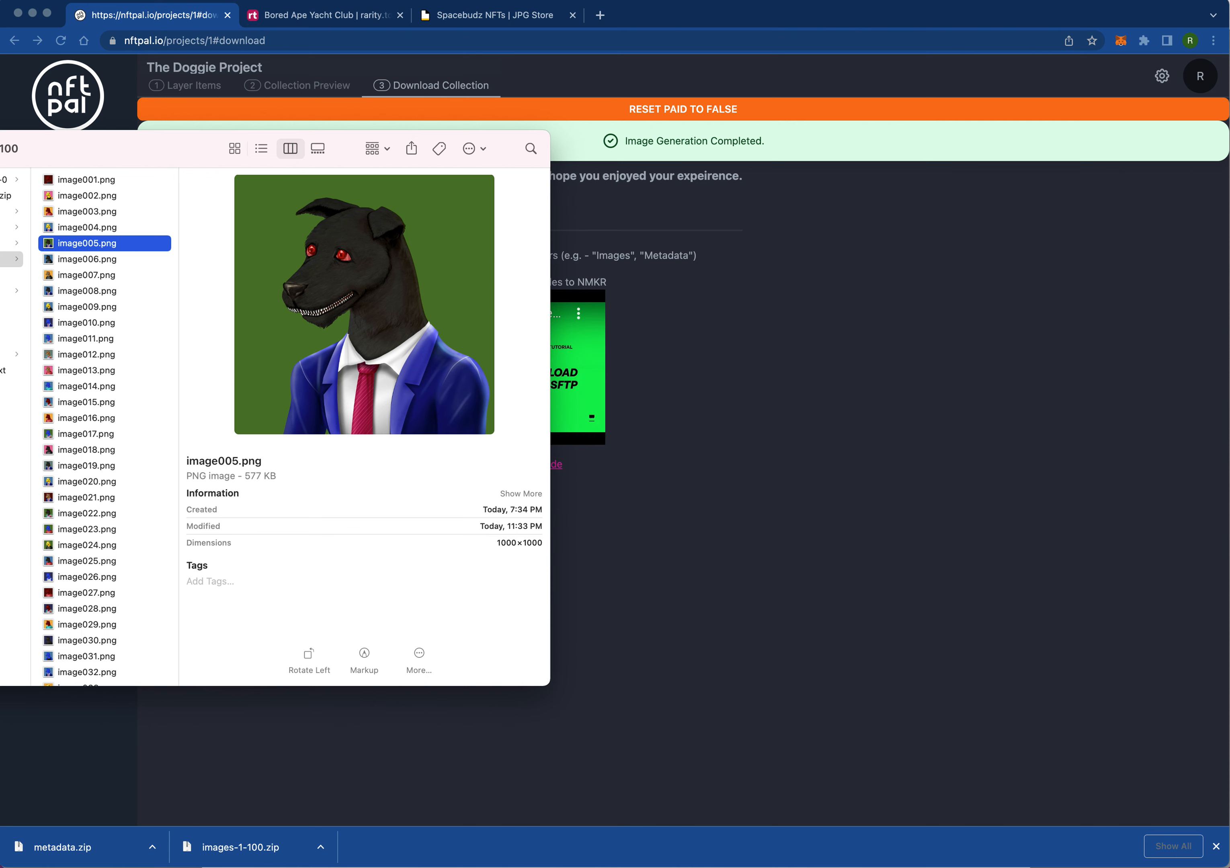
# Step: Unzip metadata.zip and examine the contents of 001.metadata, and close the file and both Finder folder windows
pyautogui.click(111, 858)
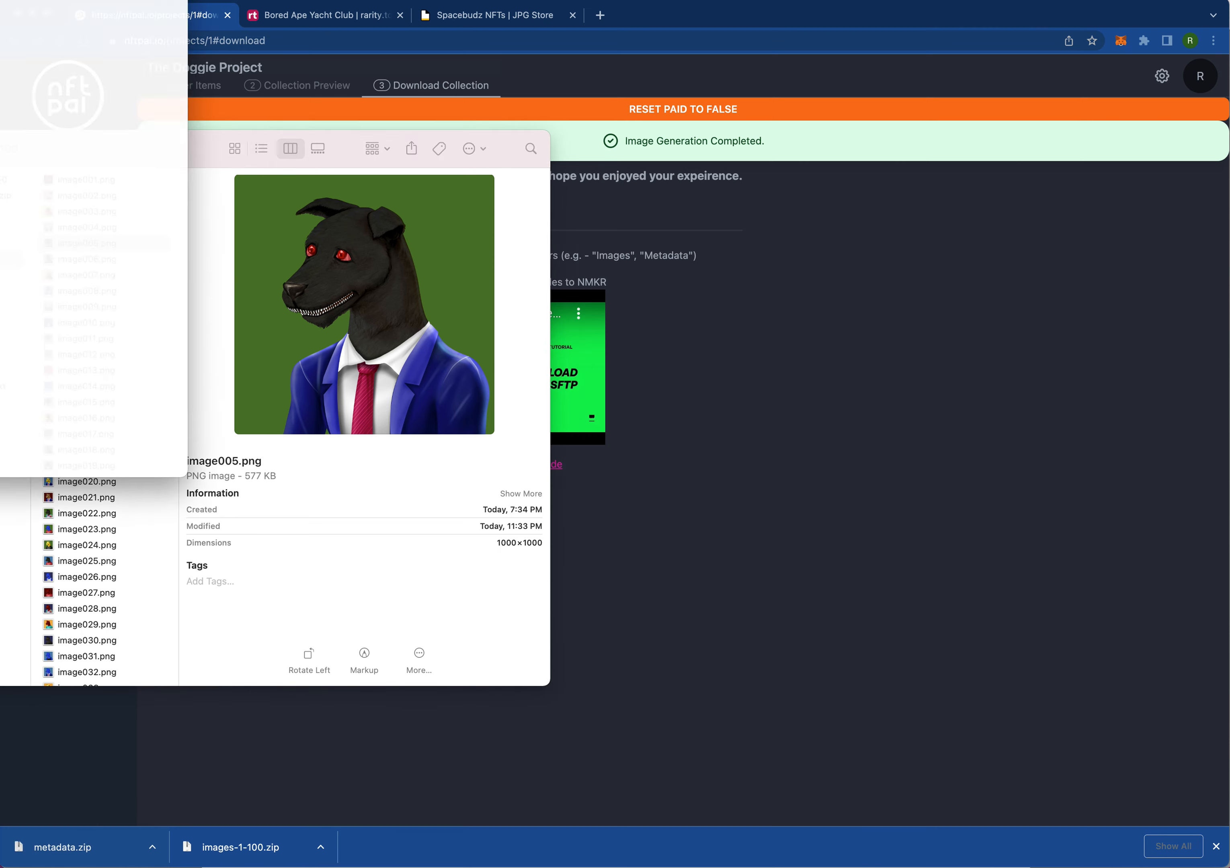
pyautogui.click(136, 235)
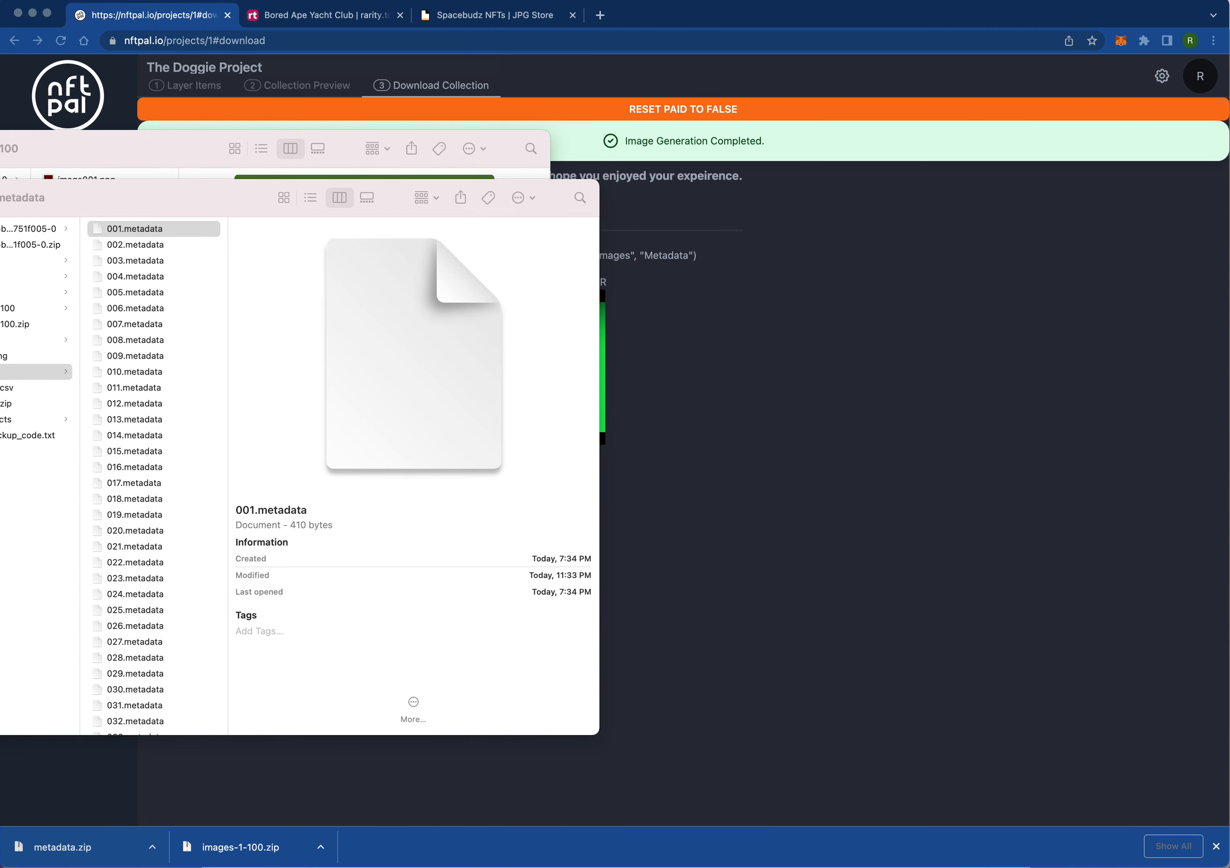
pyautogui.moveTo(0, 163); pyautogui.dragTo(487, 284)
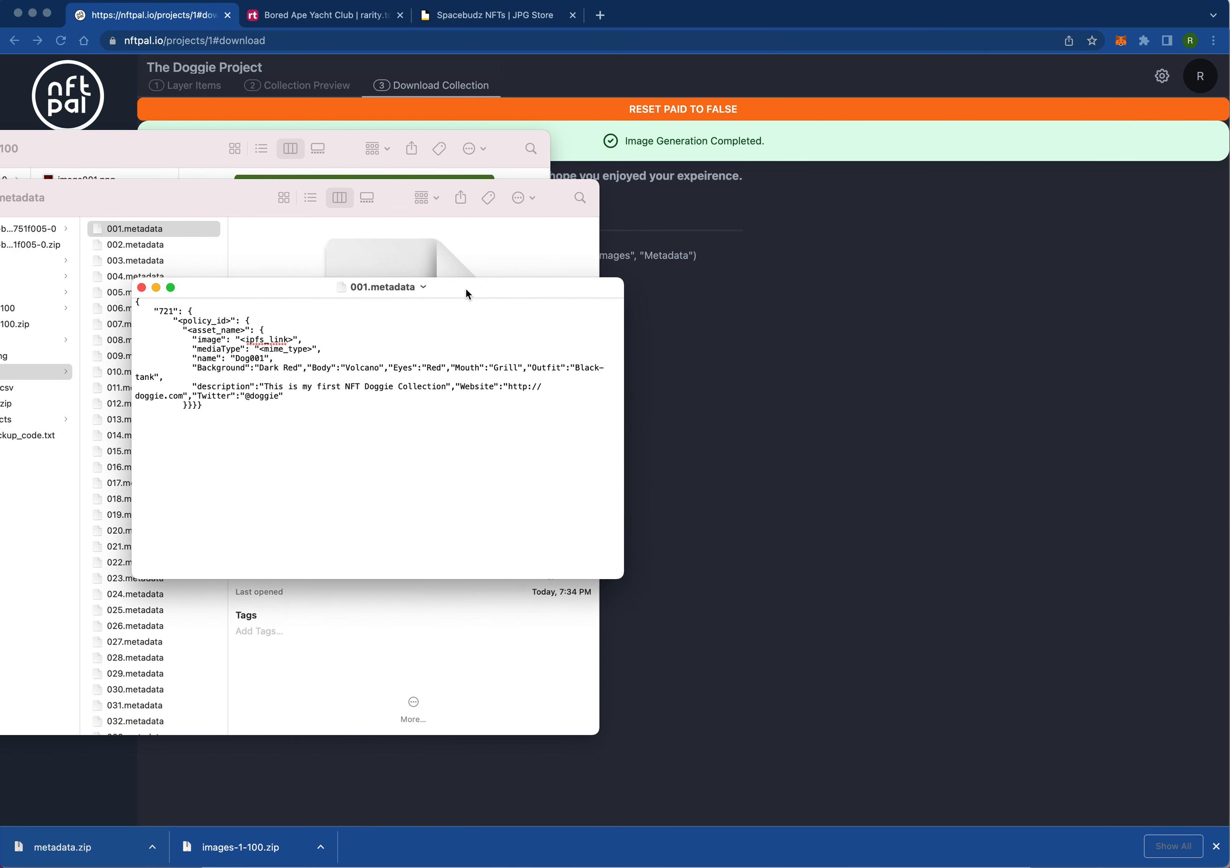
pyautogui.moveTo(223, 405); pyautogui.dragTo(141, 304)
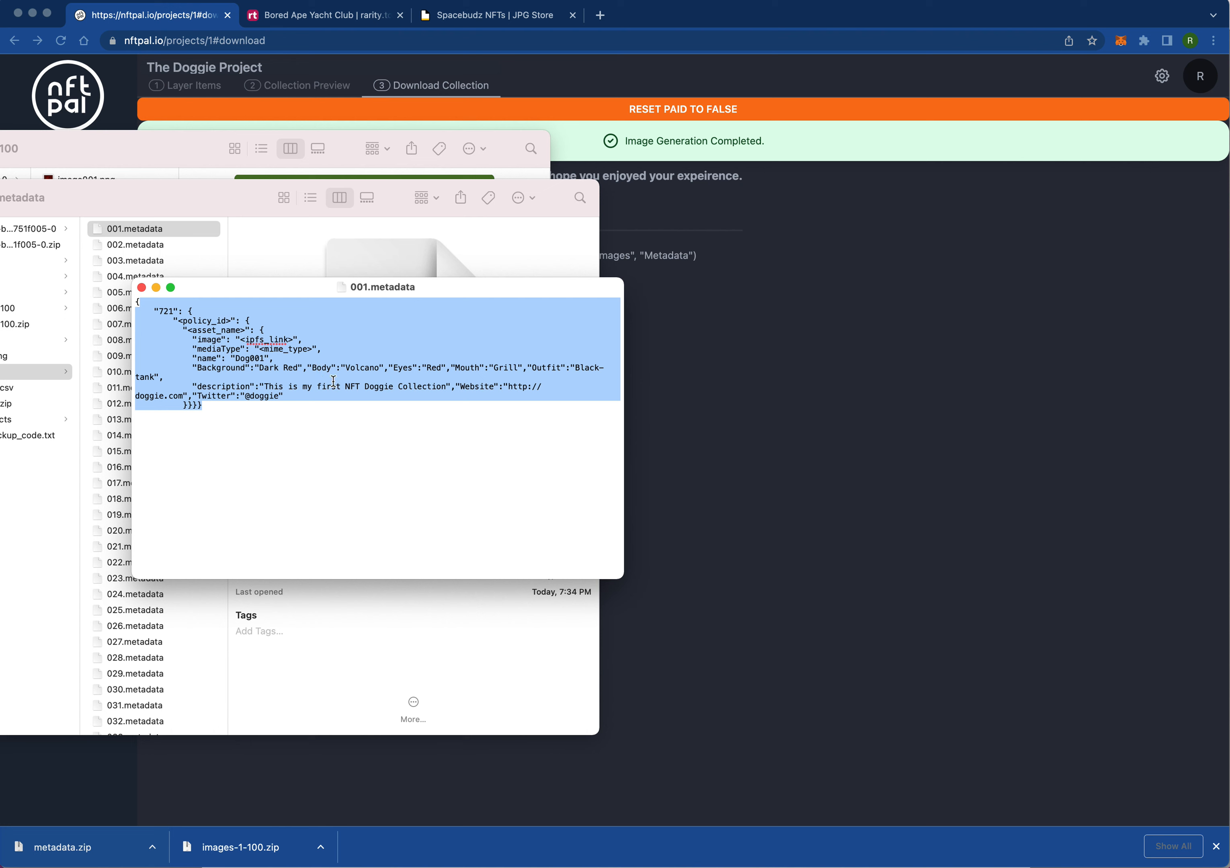
pyautogui.click(141, 287)
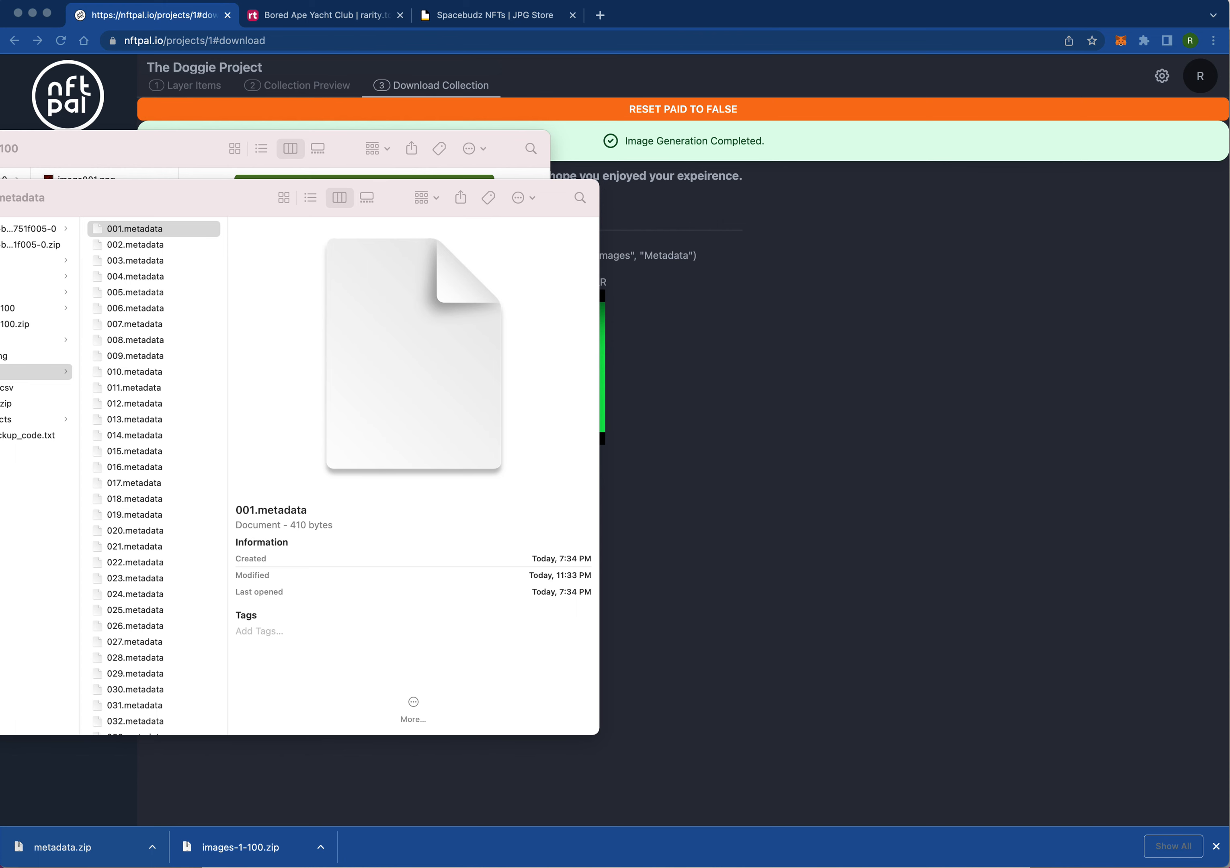
pyautogui.press('super+w')
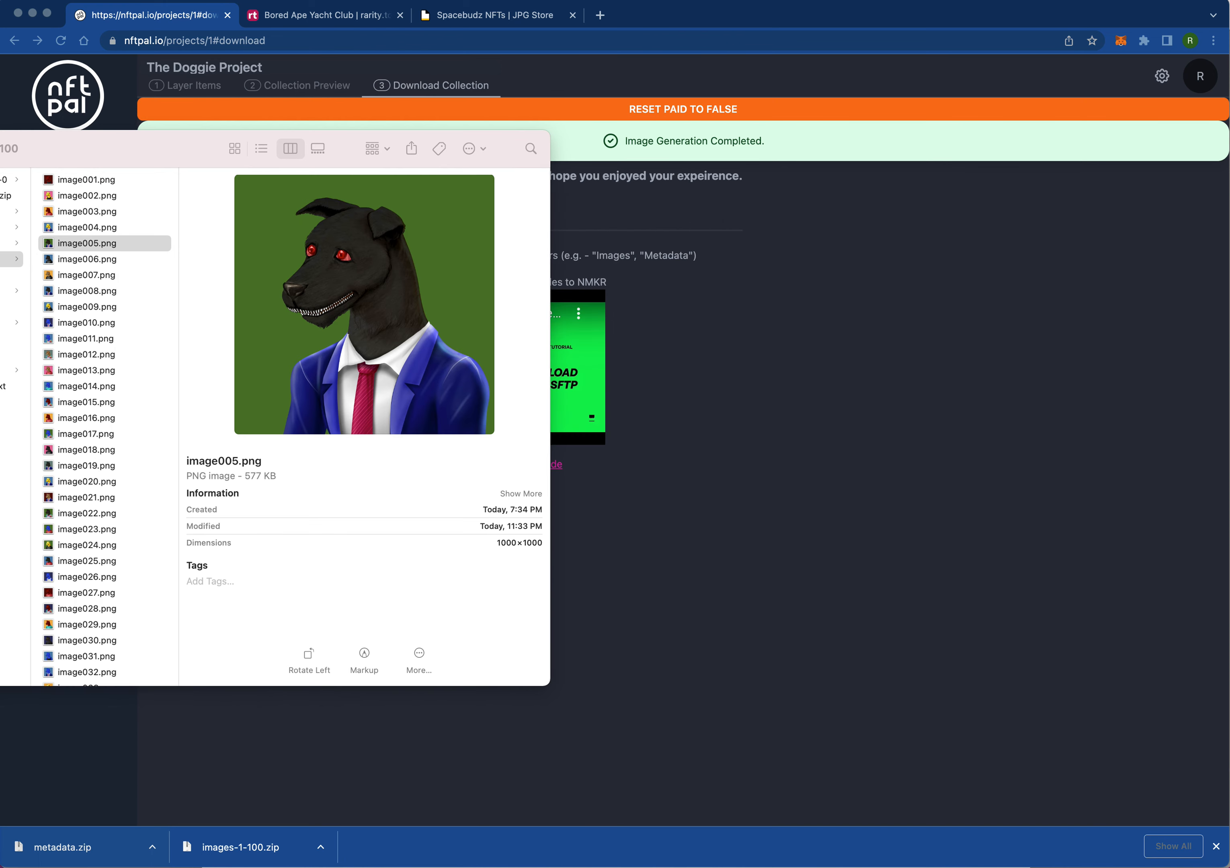
pyautogui.press('super+w')
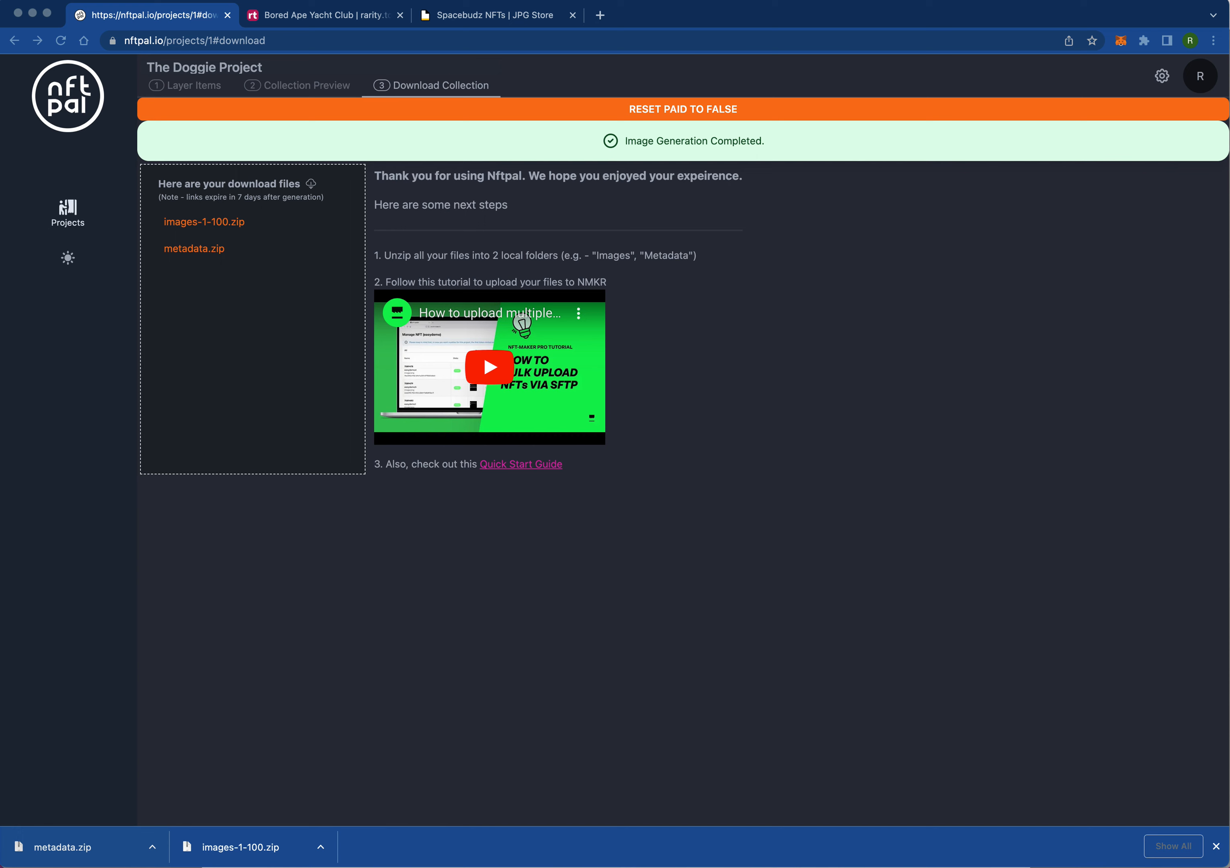